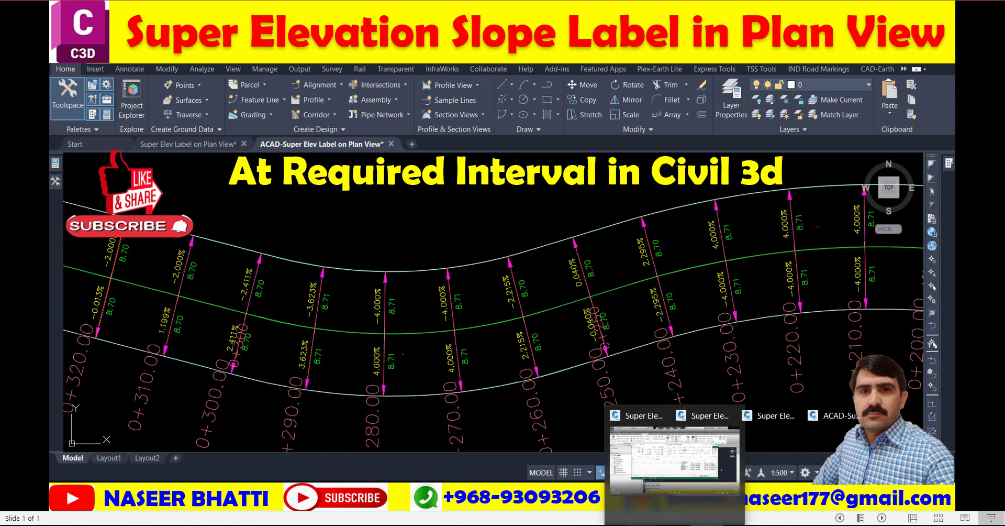
Bring the 'ACAD-Super Elev Label on Plan View' drawing window to the front in Civil 3D
{"action": "left_click", "coordinate": [851, 477]}
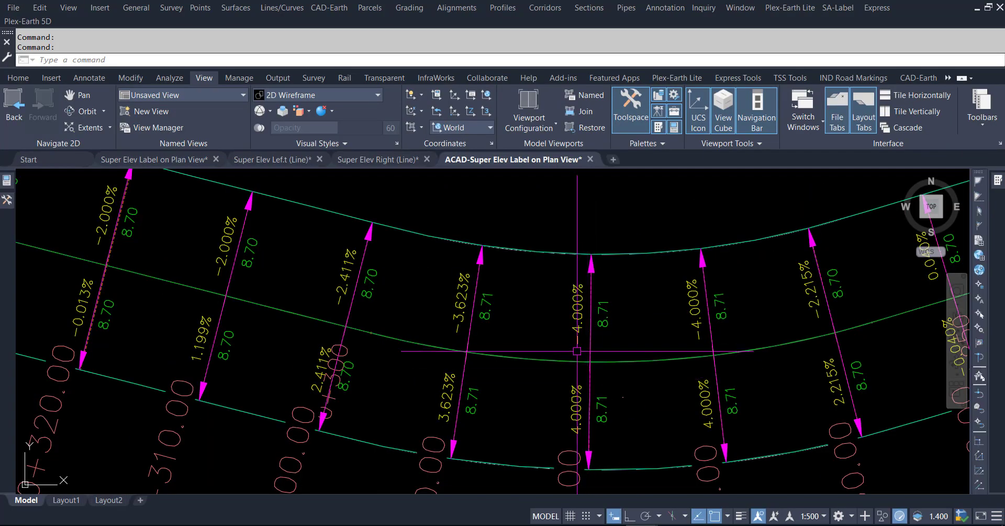
{"action": "scroll", "coordinate": [343, 365], "scroll_direction": "up", "scroll_amount": 2}
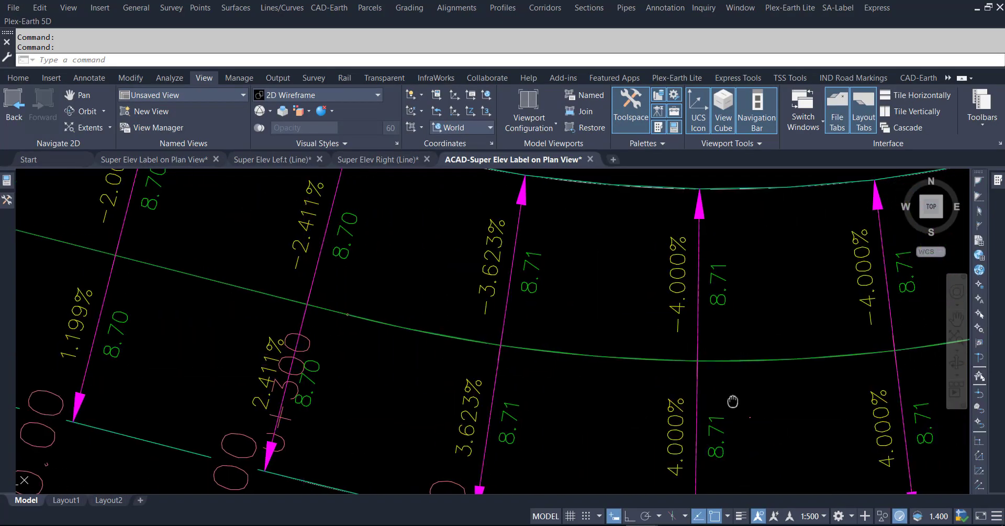
{"action": "middle_click_drag", "start_coordinate": [771, 403], "coordinate": [390, 359]}
{"action": "scroll", "coordinate": [395, 341], "scroll_direction": "up", "scroll_amount": 2}
{"action": "scroll", "coordinate": [520, 364], "scroll_direction": "down", "scroll_amount": 5}
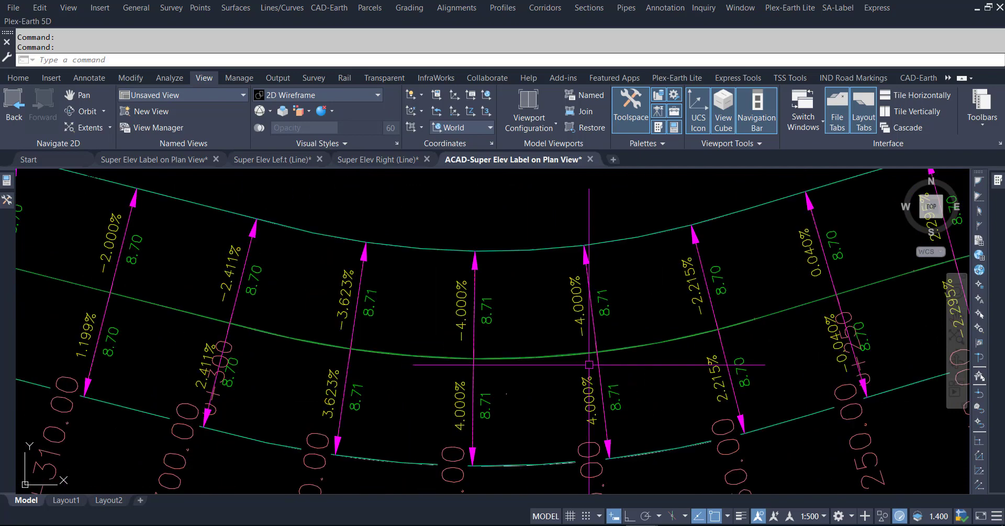
{"action": "middle_click_drag", "start_coordinate": [701, 369], "coordinate": [484, 377]}
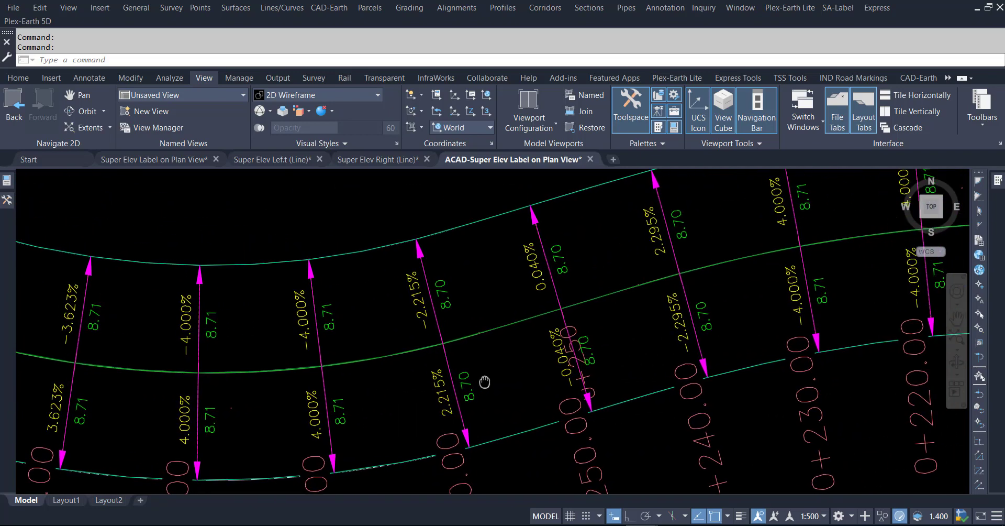
{"action": "middle_click_drag", "start_coordinate": [759, 366], "coordinate": [564, 389]}
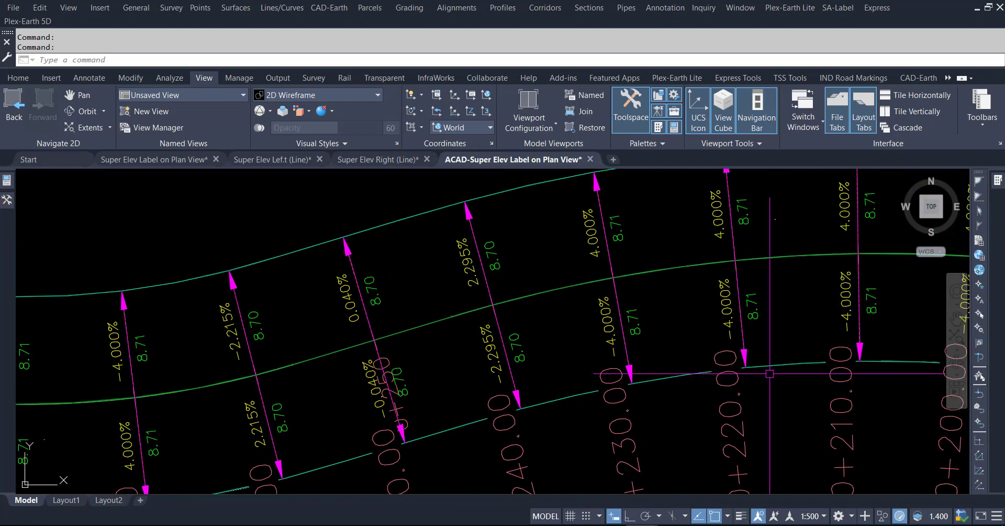
{"action": "middle_click_drag", "start_coordinate": [707, 375], "coordinate": [587, 389]}
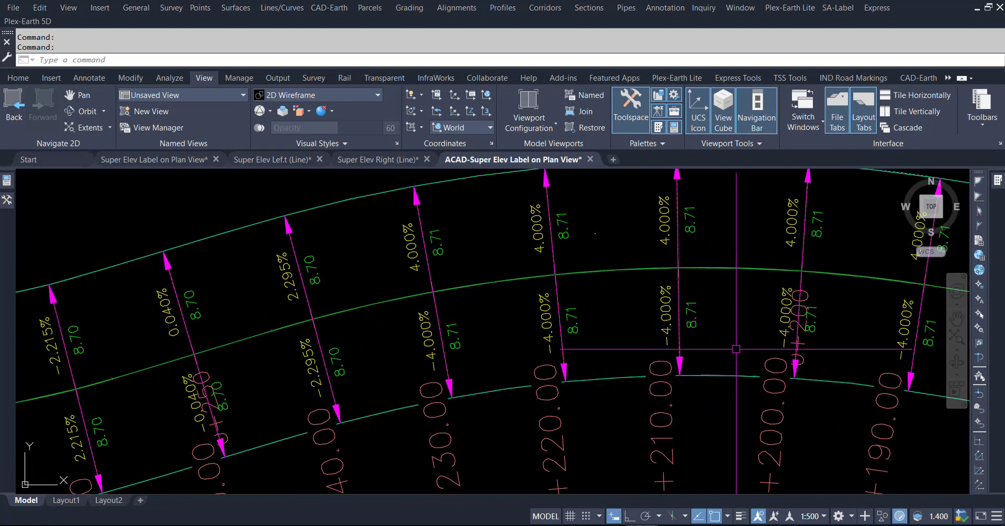
{"action": "middle_click_drag", "start_coordinate": [740, 348], "coordinate": [506, 342]}
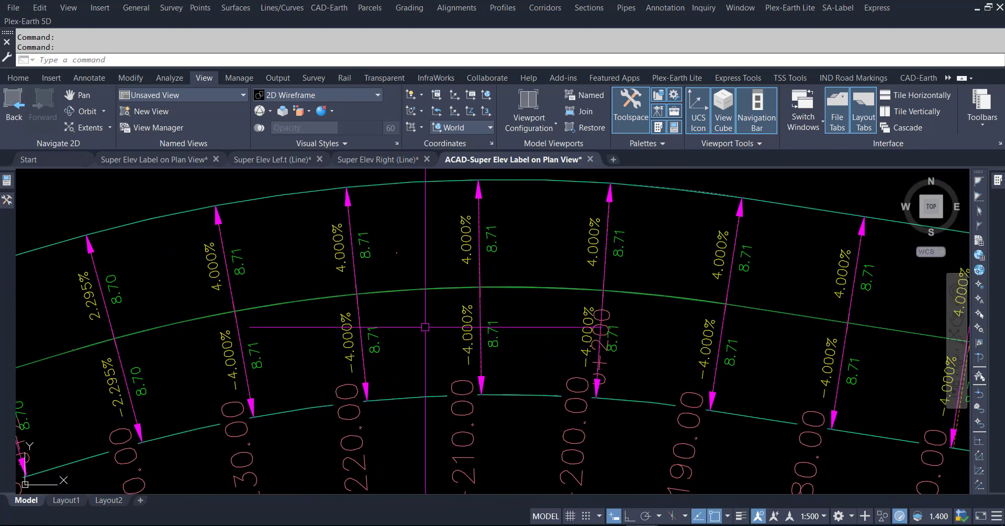
{"action": "middle_click_drag", "start_coordinate": [763, 350], "coordinate": [571, 341]}
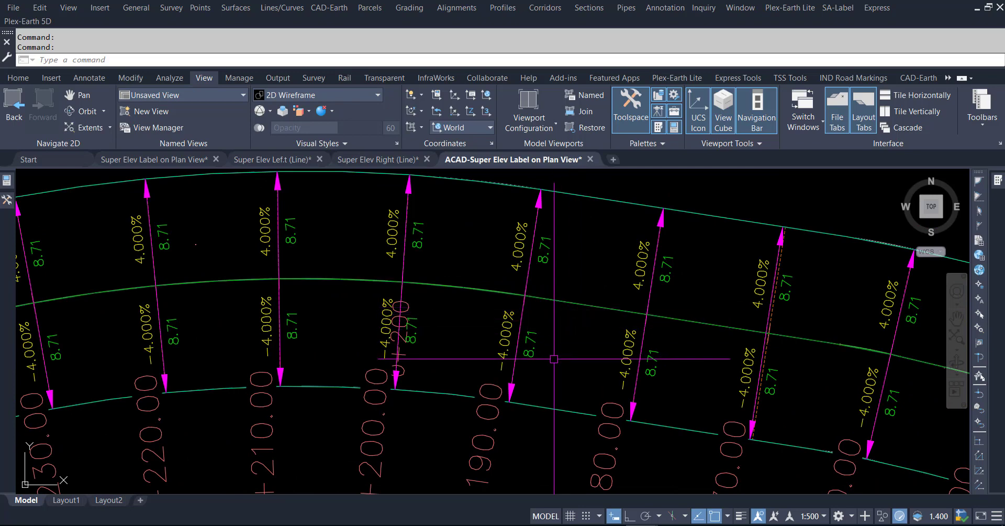
{"action": "scroll", "coordinate": [552, 359], "scroll_direction": "down", "scroll_amount": 2}
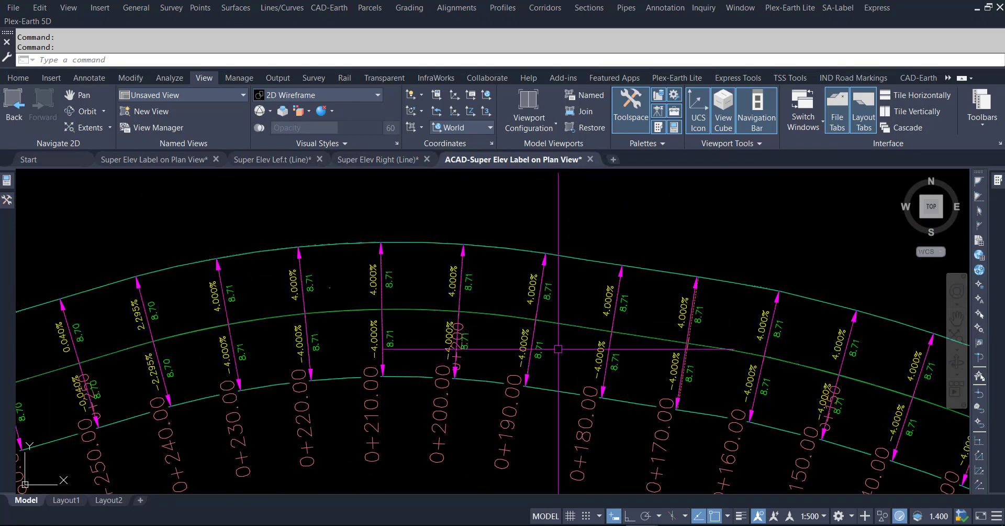
Switch to the Super Elev Label on Plan View drawing and pan the plan to show more stations
{"action": "left_click", "coordinate": [157, 159]}
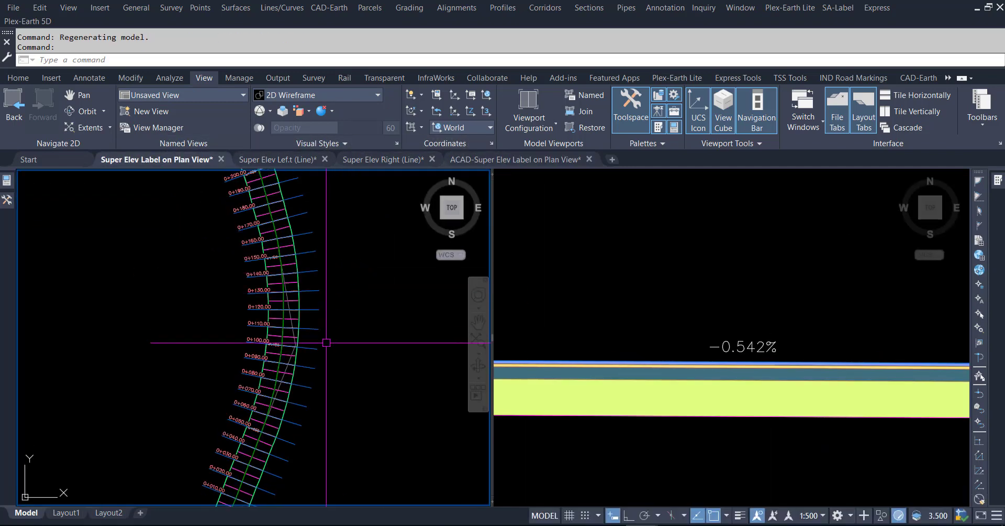
{"action": "scroll", "coordinate": [360, 352], "scroll_direction": "down", "scroll_amount": 2}
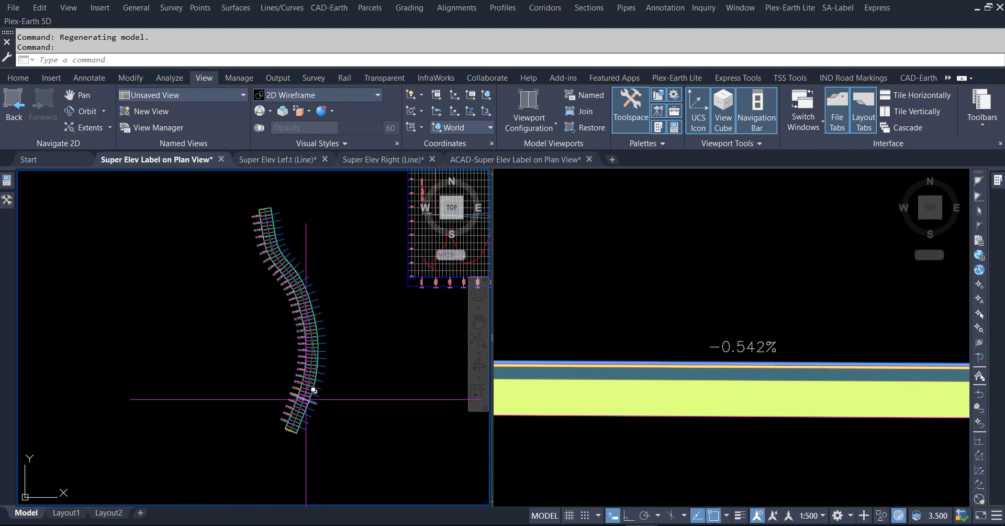
{"action": "scroll", "coordinate": [314, 390], "scroll_direction": "up", "scroll_amount": 8}
{"action": "scroll", "coordinate": [240, 383], "scroll_direction": "down", "scroll_amount": 3}
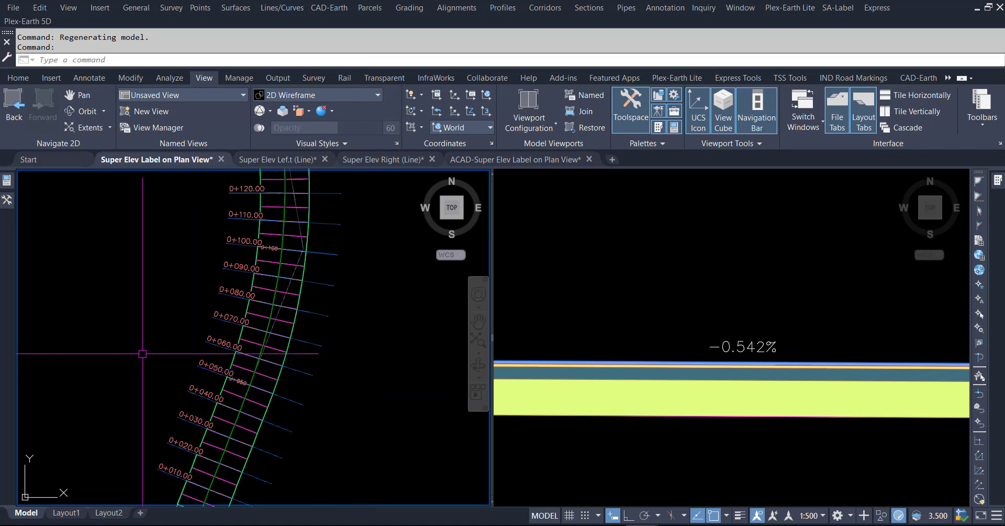
{"action": "scroll", "coordinate": [143, 353], "scroll_direction": "down", "scroll_amount": 2}
{"action": "middle_click_drag", "start_coordinate": [293, 353], "coordinate": [315, 384]}
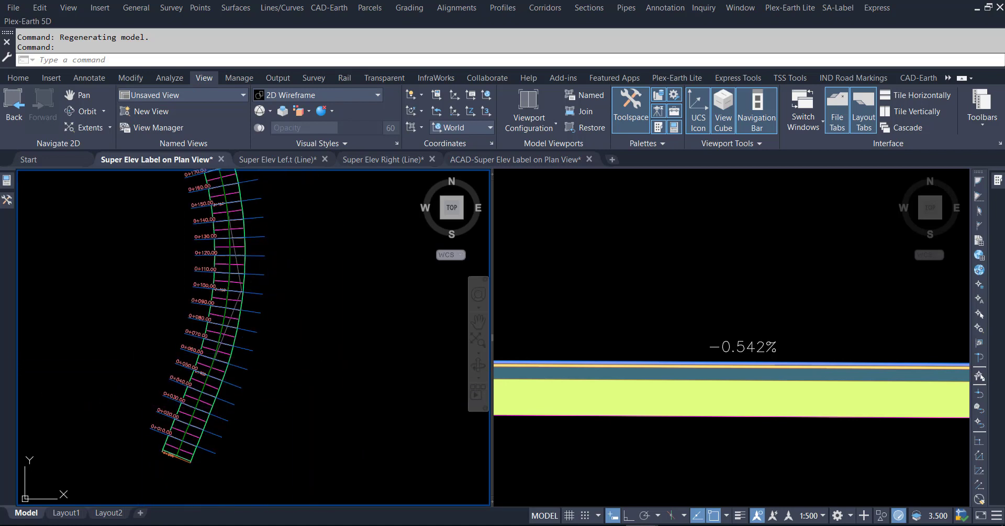
Zoom and shift the section viewport to frame the -0.542% section, then reactivate the plan
{"action": "left_click", "coordinate": [687, 430]}
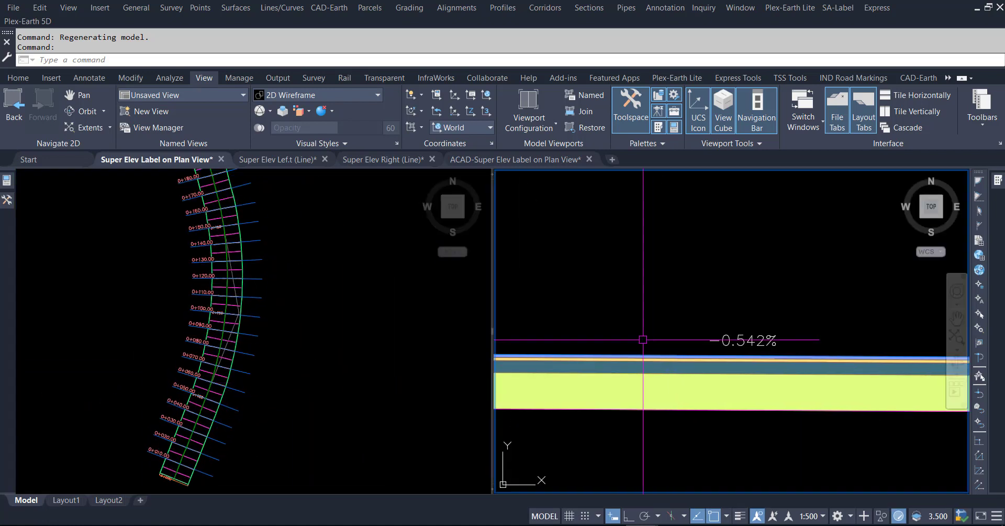
{"action": "scroll", "coordinate": [644, 341], "scroll_direction": "down", "scroll_amount": 2}
{"action": "scroll", "coordinate": [683, 374], "scroll_direction": "down", "scroll_amount": 2}
{"action": "scroll", "coordinate": [675, 361], "scroll_direction": "down", "scroll_amount": 2}
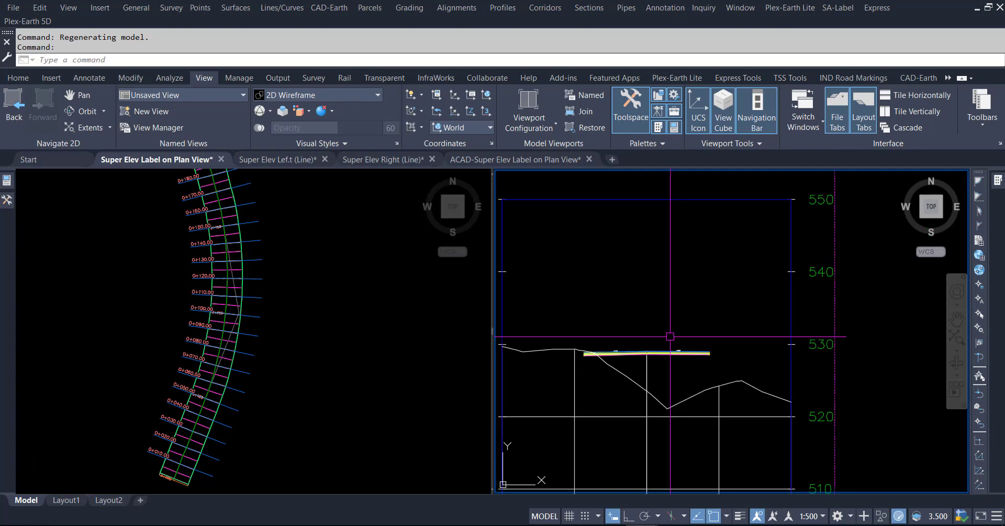
{"action": "scroll", "coordinate": [669, 346], "scroll_direction": "down", "scroll_amount": 2}
{"action": "scroll", "coordinate": [670, 340], "scroll_direction": "up", "scroll_amount": 1}
{"action": "scroll", "coordinate": [675, 361], "scroll_direction": "up", "scroll_amount": 2}
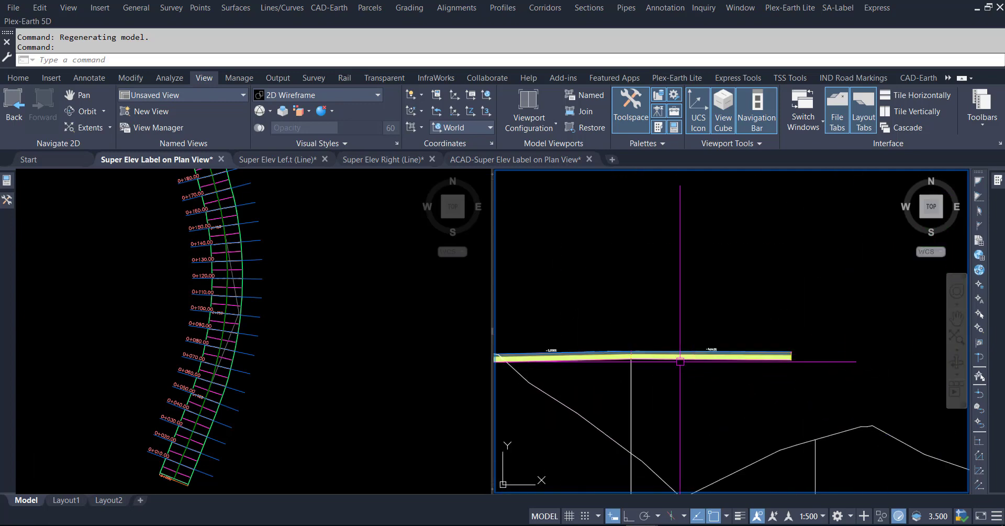
{"action": "scroll", "coordinate": [670, 361], "scroll_direction": "up", "scroll_amount": 2}
{"action": "scroll", "coordinate": [638, 361], "scroll_direction": "up", "scroll_amount": 2}
{"action": "scroll", "coordinate": [733, 376], "scroll_direction": "up", "scroll_amount": 1}
{"action": "middle_click_drag", "start_coordinate": [772, 410], "coordinate": [722, 420]}
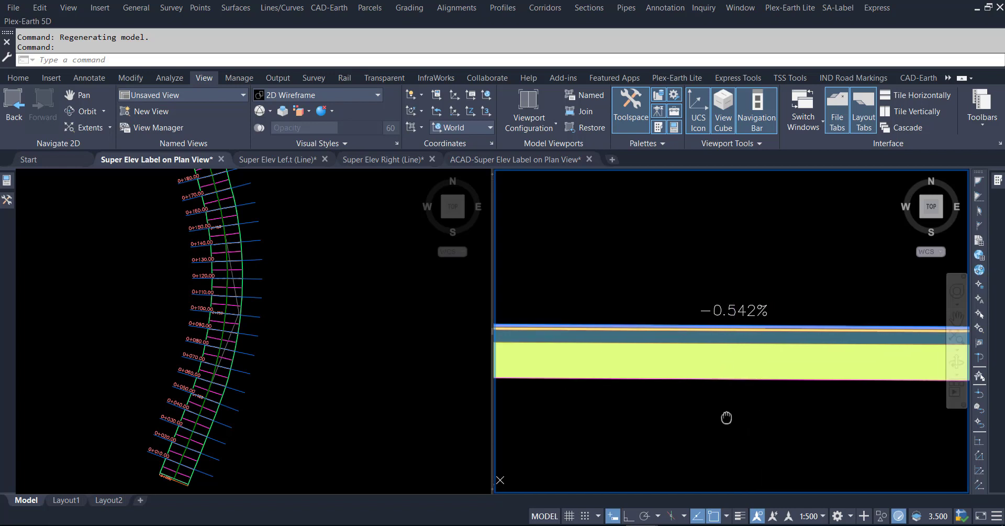
{"action": "left_click", "coordinate": [372, 402]}
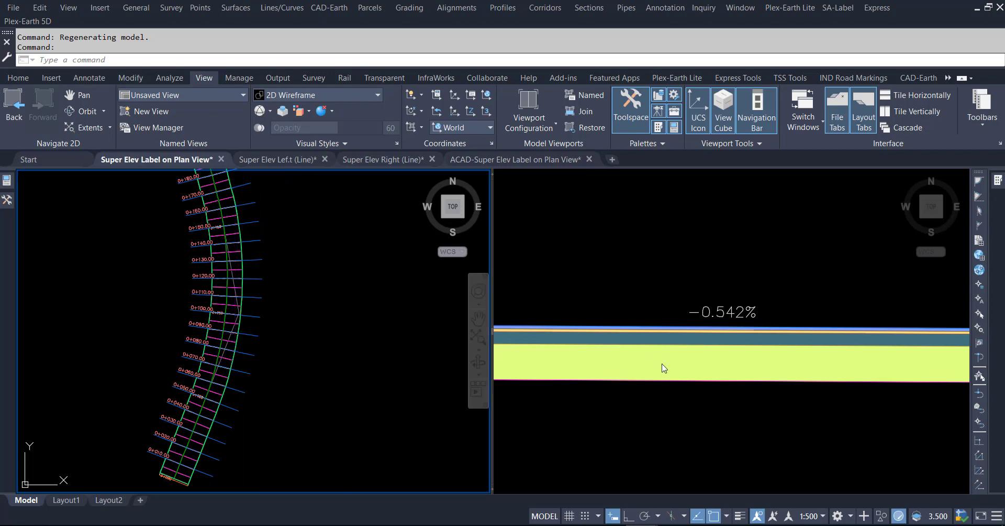
Zoom the plan viewport to the alignment start, stations 0+000 to 0+020
{"action": "left_click", "coordinate": [743, 419]}
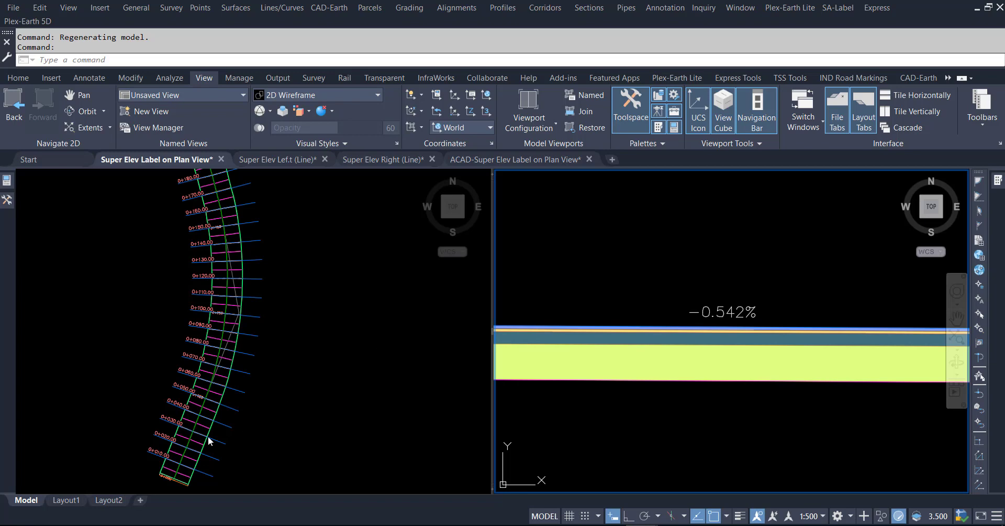
{"action": "left_click", "coordinate": [284, 472]}
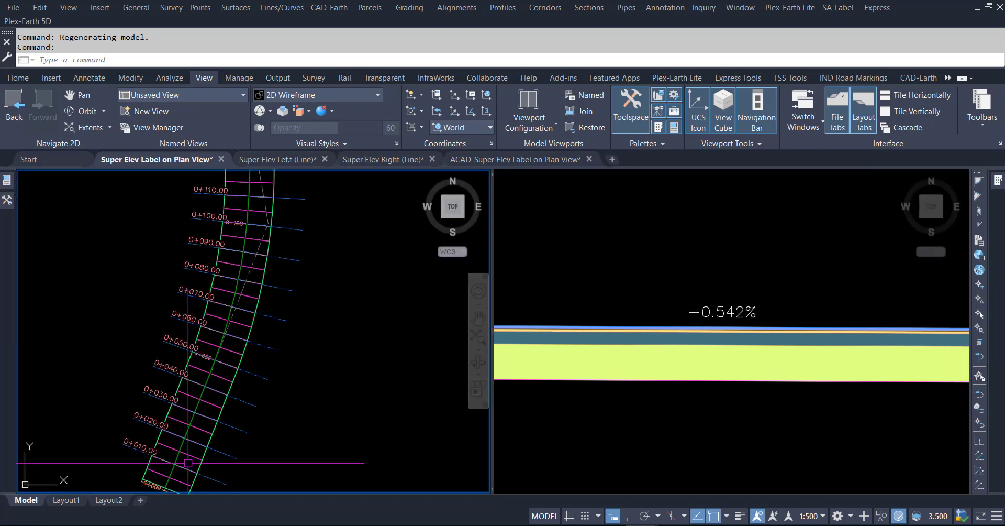
{"action": "scroll", "coordinate": [210, 464], "scroll_direction": "up", "scroll_amount": 6}
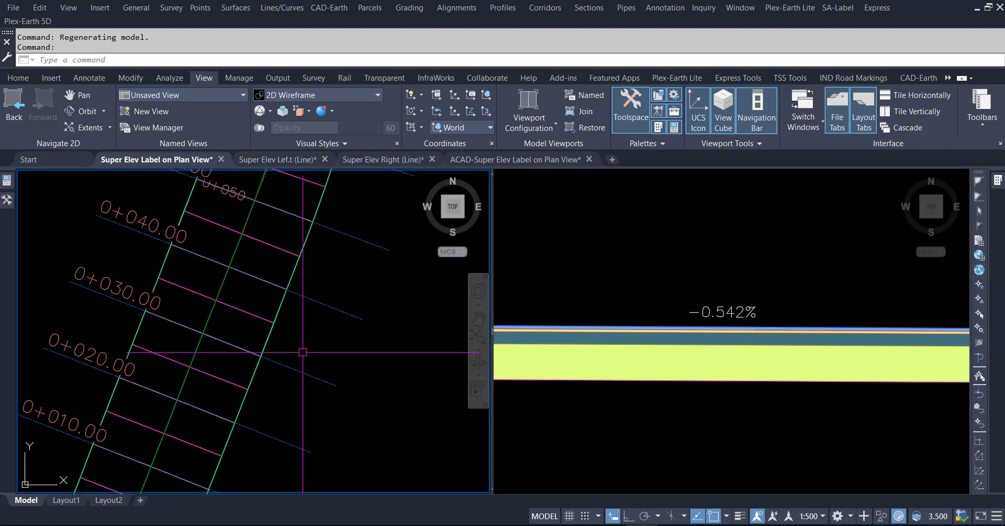
{"action": "scroll", "coordinate": [302, 353], "scroll_direction": "down", "scroll_amount": 2}
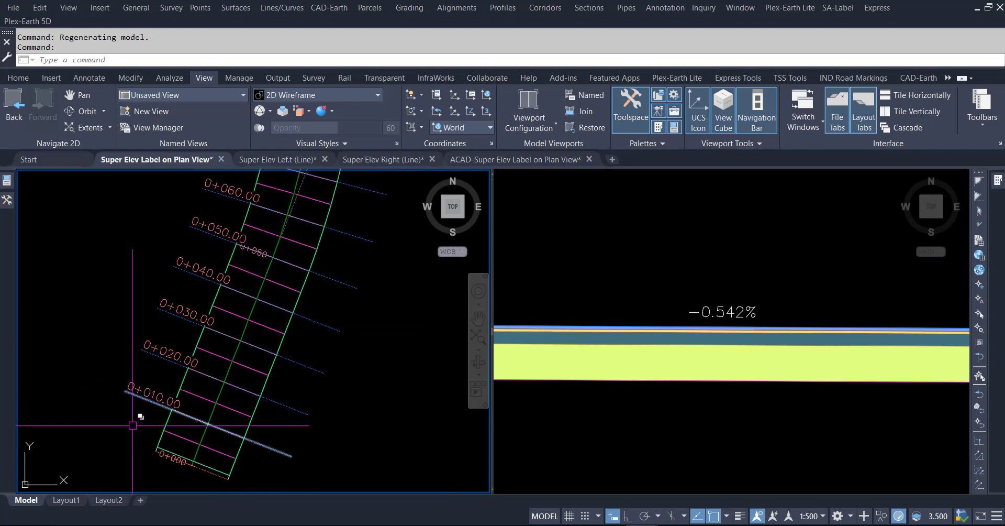
{"action": "scroll", "coordinate": [138, 417], "scroll_direction": "down", "scroll_amount": 2}
{"action": "scroll", "coordinate": [170, 422], "scroll_direction": "up", "scroll_amount": 2}
{"action": "scroll", "coordinate": [174, 403], "scroll_direction": "up", "scroll_amount": 2}
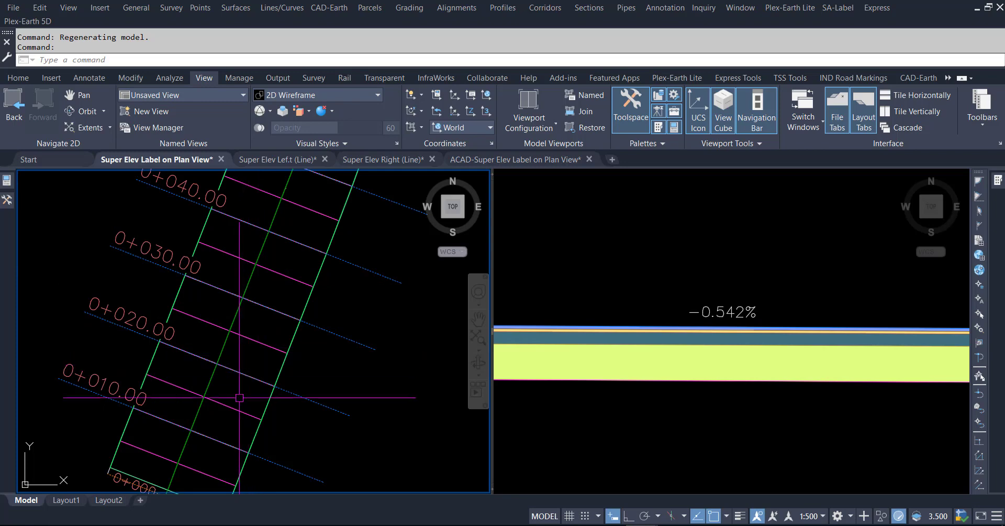
{"action": "scroll", "coordinate": [240, 398], "scroll_direction": "down", "scroll_amount": 1}
{"action": "scroll", "coordinate": [246, 399], "scroll_direction": "down", "scroll_amount": 2}
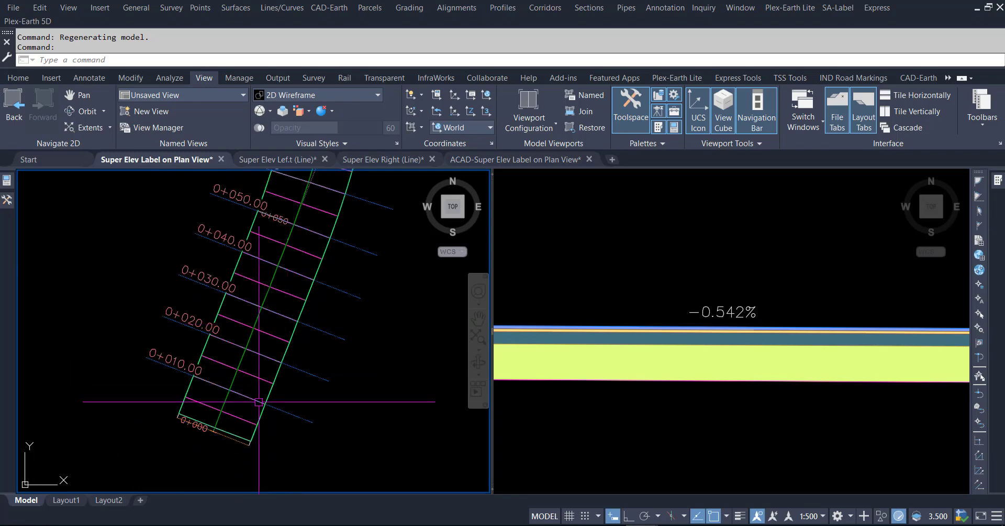
{"action": "scroll", "coordinate": [228, 419], "scroll_direction": "up", "scroll_amount": 3}
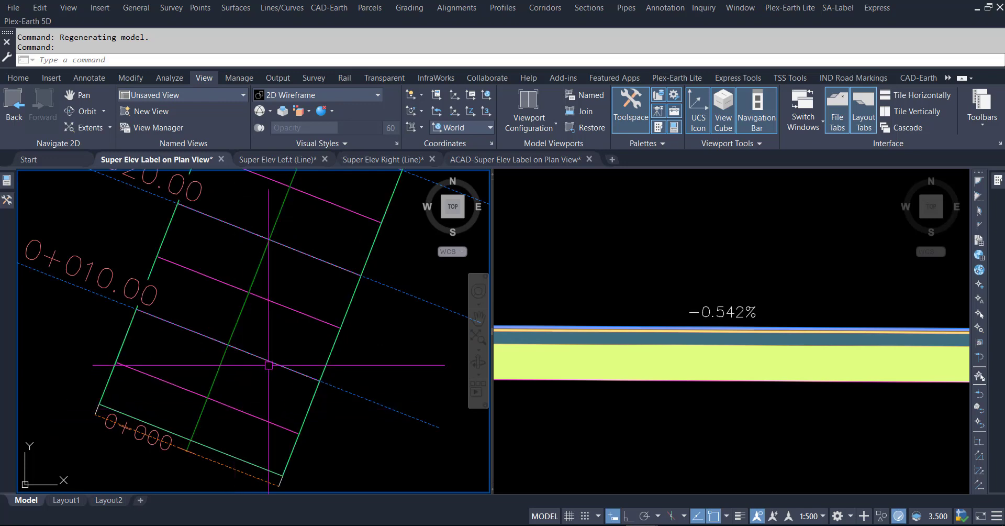
Select all 33 sample lines with Select Similar and hide them
{"action": "left_click", "coordinate": [376, 401]}
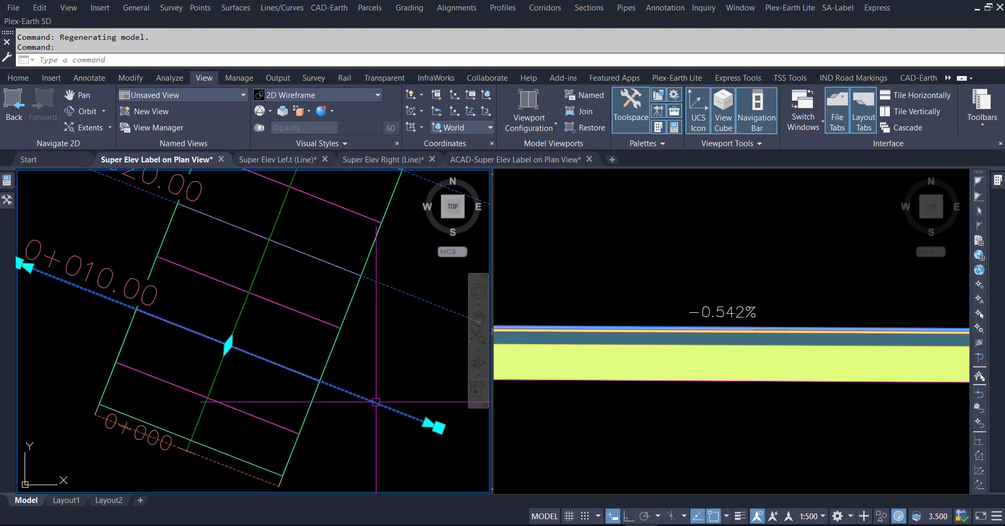
{"action": "right_click", "coordinate": [376, 402]}
{"action": "left_click", "coordinate": [414, 382]}
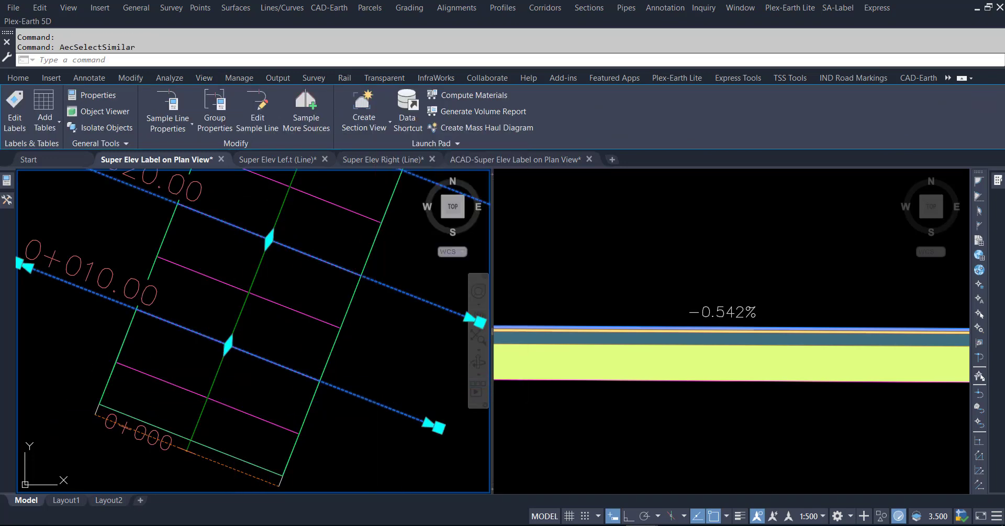
{"action": "right_click", "coordinate": [375, 342]}
{"action": "mouse_move", "coordinate": [425, 137]}
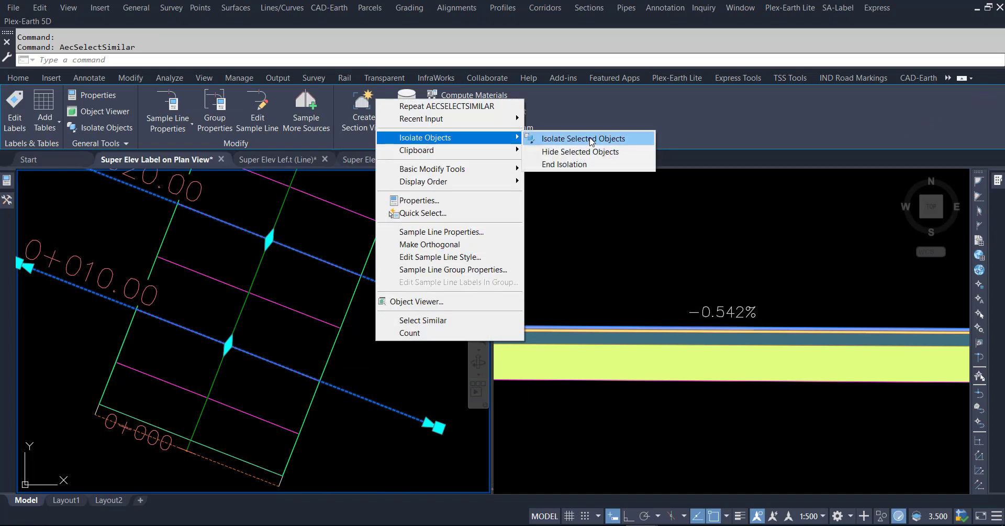
{"action": "left_click", "coordinate": [579, 152]}
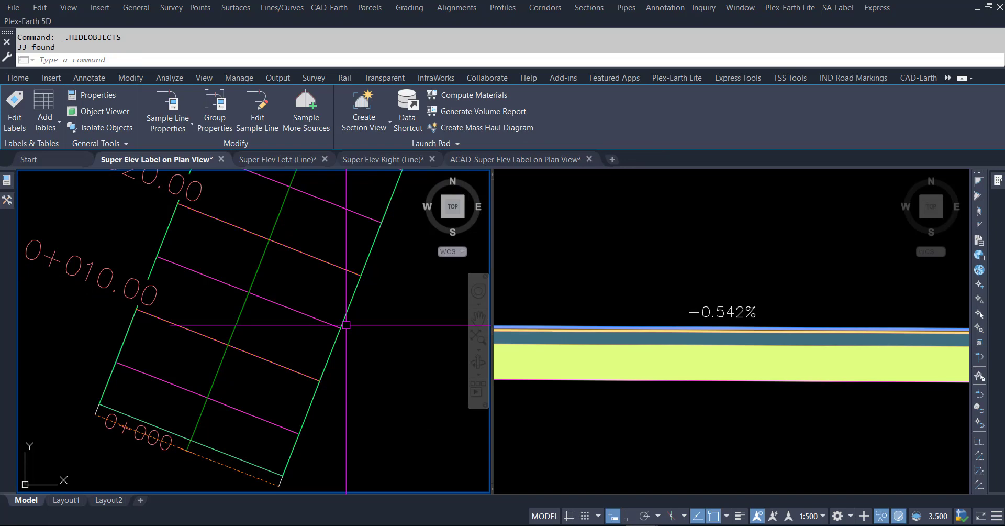
Hide the corridor in the plan view as well
{"action": "left_click", "coordinate": [204, 77]}
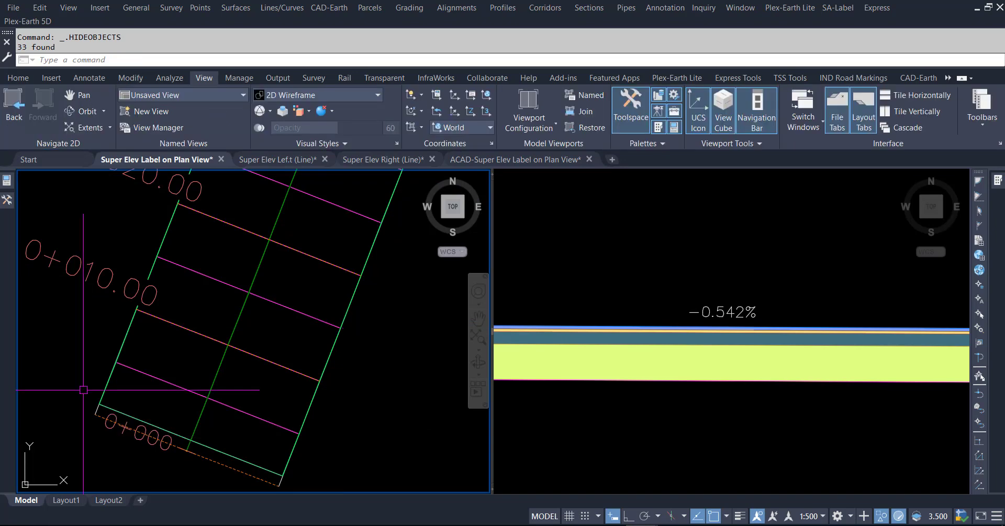
{"action": "left_click", "coordinate": [275, 301]}
{"action": "right_click", "coordinate": [275, 301]}
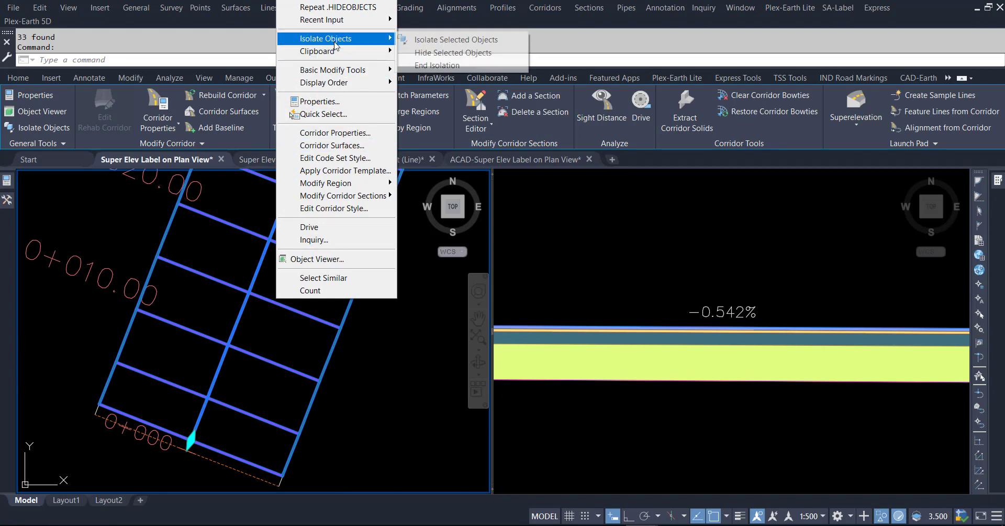
{"action": "left_click", "coordinate": [453, 52]}
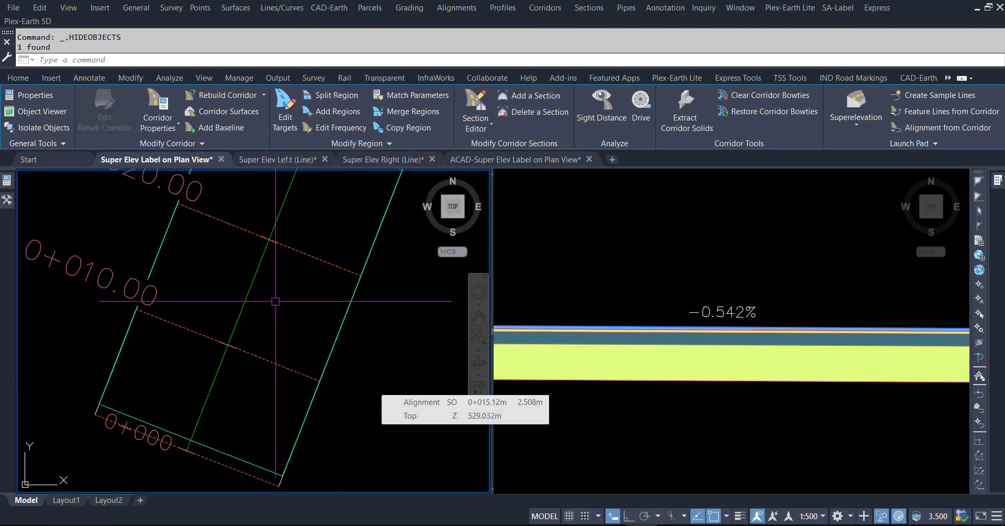
{"action": "key", "text": "Escape"}
{"action": "scroll", "coordinate": [218, 422], "scroll_direction": "down", "scroll_amount": 2}
{"action": "scroll", "coordinate": [228, 427], "scroll_direction": "down", "scroll_amount": 3}
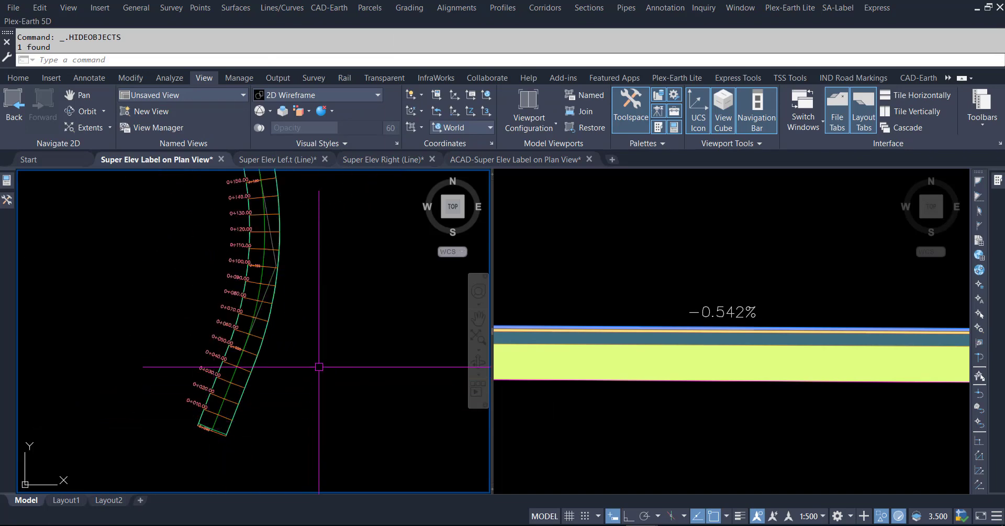
{"action": "scroll", "coordinate": [314, 364], "scroll_direction": "up", "scroll_amount": 2}
{"action": "scroll", "coordinate": [284, 286], "scroll_direction": "up", "scroll_amount": 3}
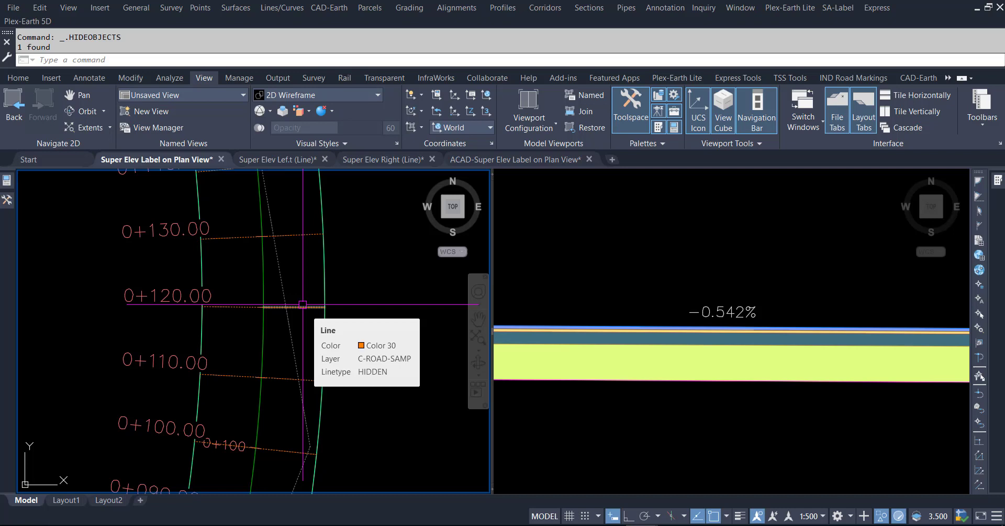
{"action": "left_click", "coordinate": [303, 304]}
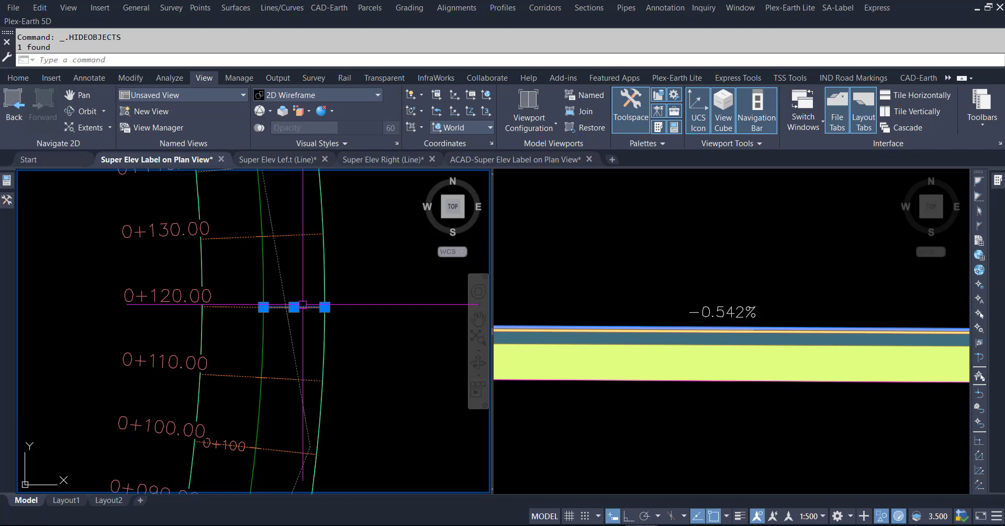
{"action": "left_click", "coordinate": [232, 304]}
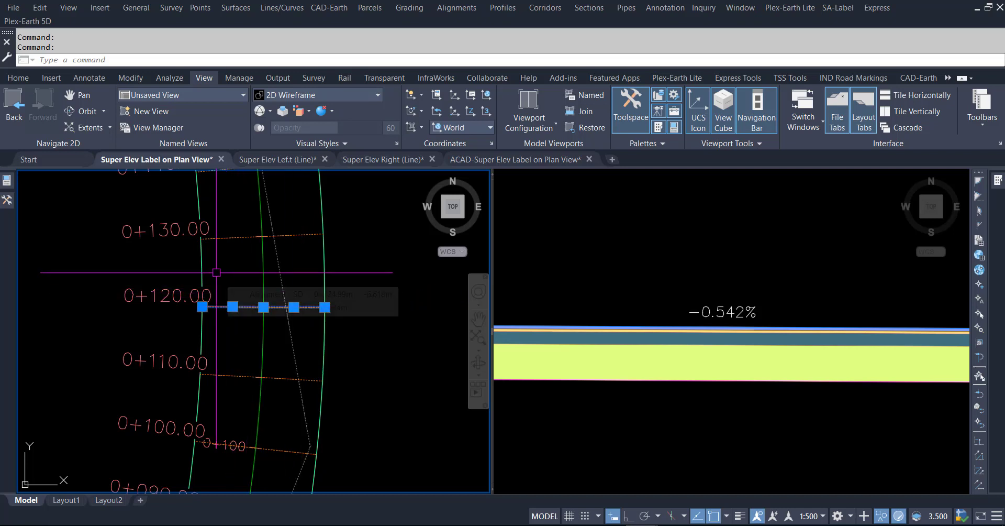
{"action": "key", "text": "Escape"}
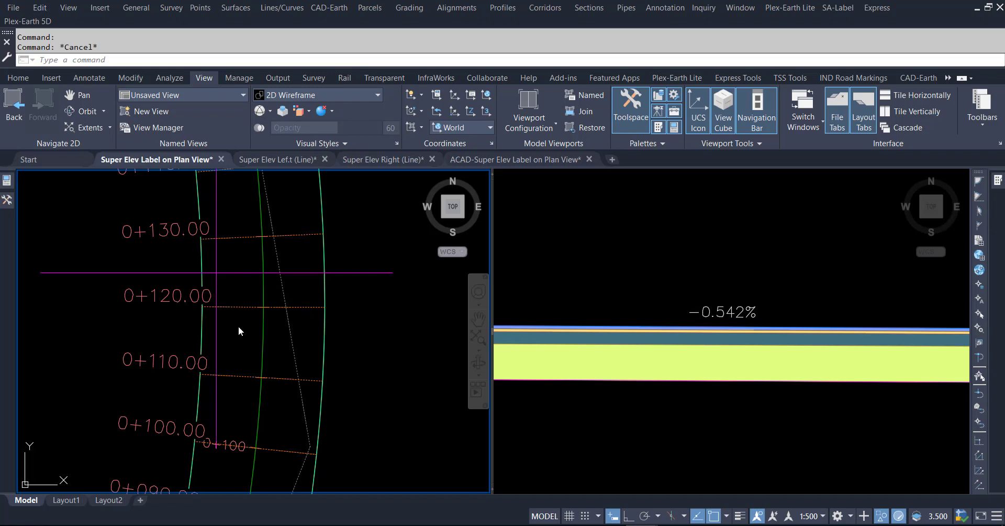
{"action": "left_click", "coordinate": [247, 325]}
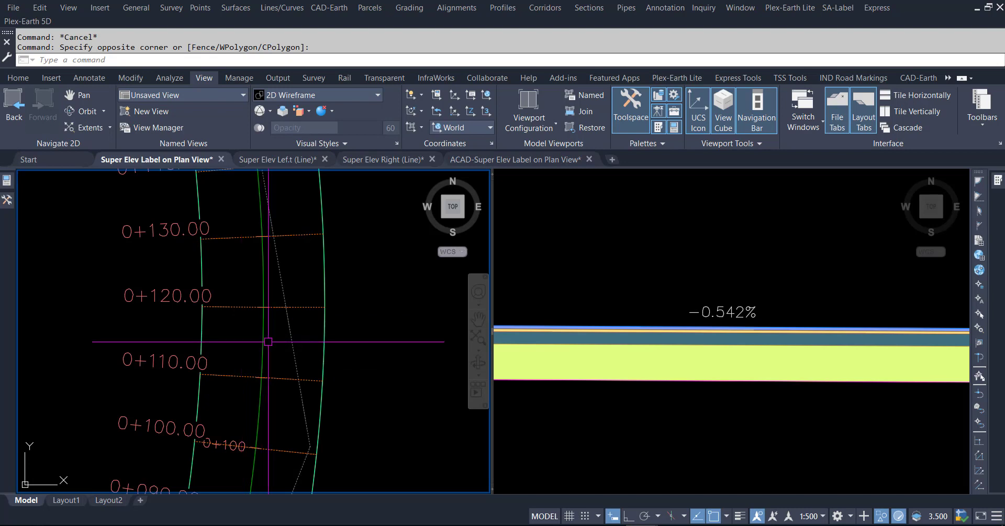
{"action": "left_click", "coordinate": [291, 164]}
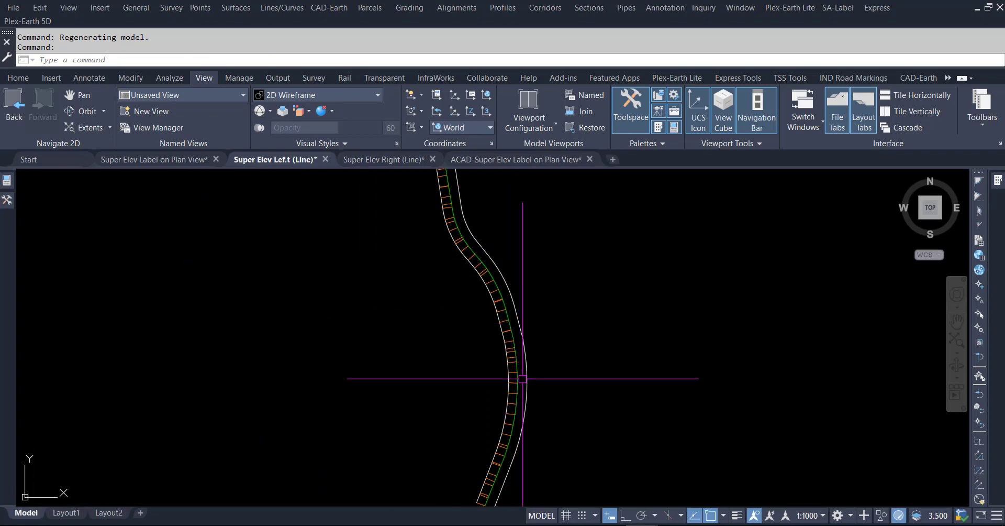
{"action": "scroll", "coordinate": [485, 451], "scroll_direction": "up", "scroll_amount": 5}
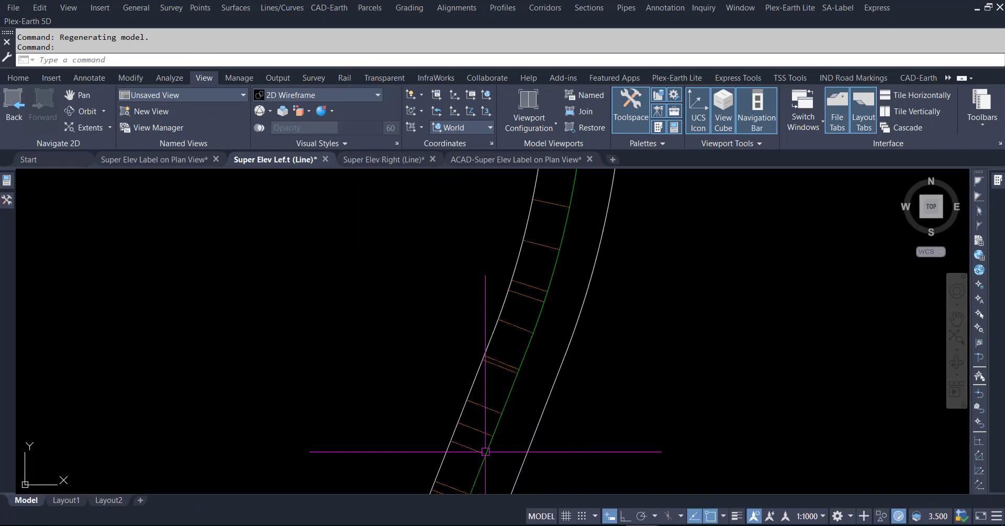
{"action": "scroll", "coordinate": [394, 366], "scroll_direction": "down", "scroll_amount": 1}
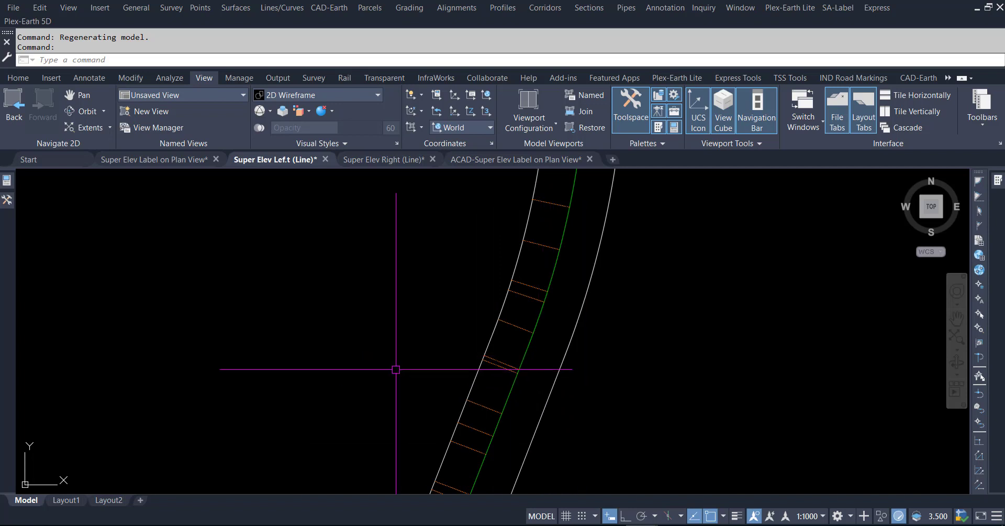
{"action": "scroll", "coordinate": [383, 370], "scroll_direction": "down", "scroll_amount": 1}
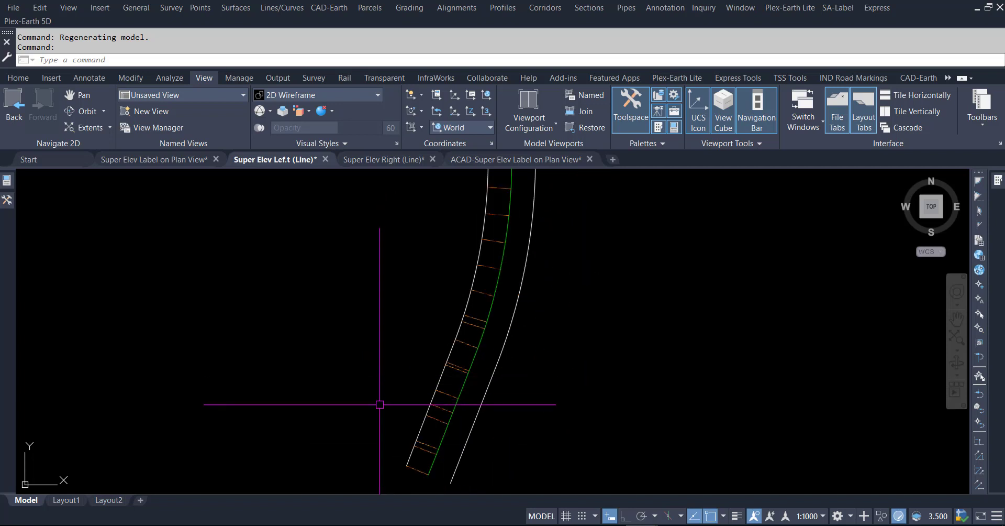
{"action": "middle_click_drag", "start_coordinate": [419, 310], "coordinate": [403, 360]}
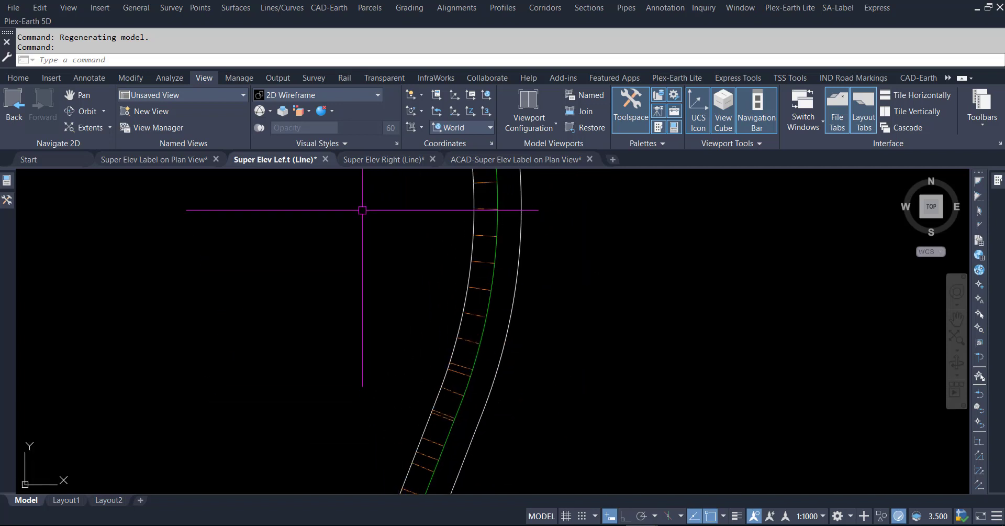
{"action": "left_click", "coordinate": [373, 165]}
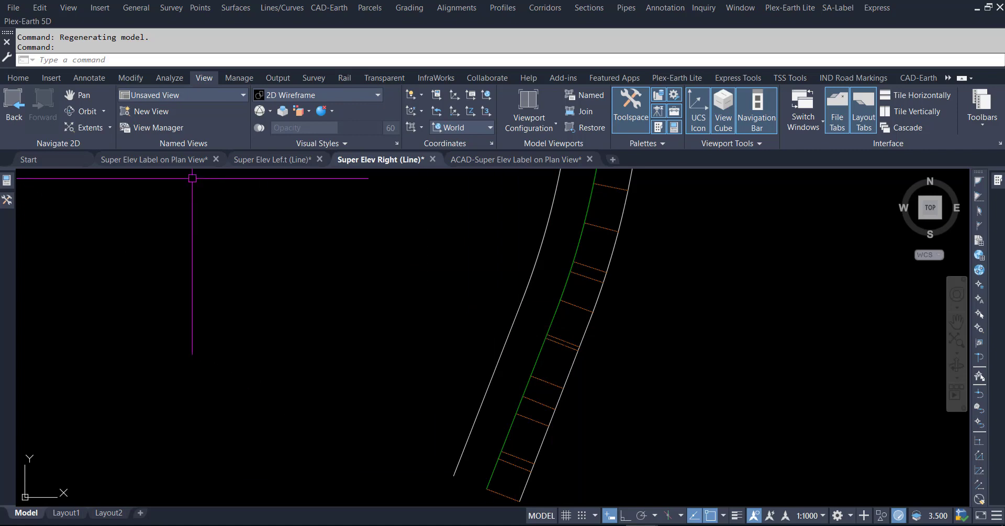
{"action": "left_click", "coordinate": [174, 160]}
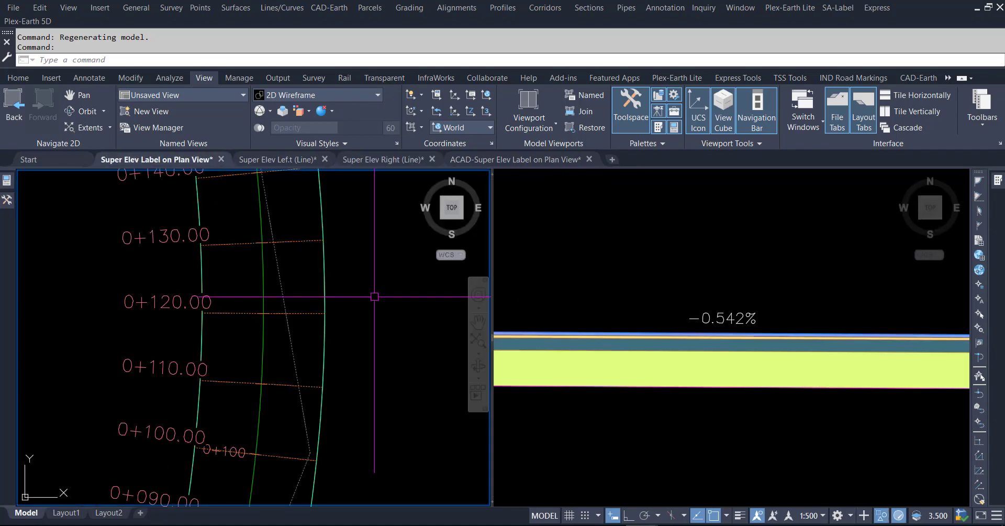
Load SE Label.LSP through the AP (APPLOAD) dialog and close the loader
{"action": "scroll", "coordinate": [374, 296], "scroll_direction": "down", "scroll_amount": 5}
{"action": "middle_click_drag", "start_coordinate": [386, 397], "coordinate": [386, 366]}
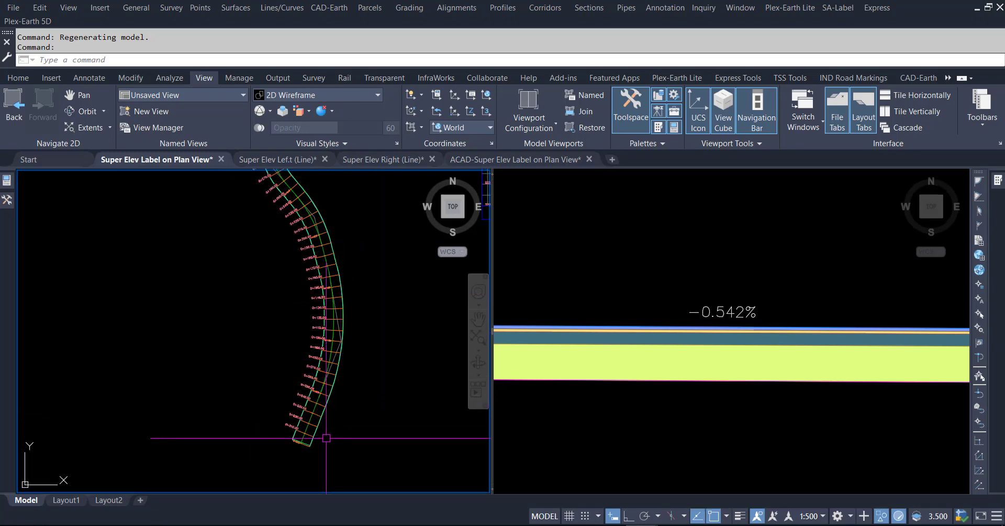
{"action": "scroll", "coordinate": [330, 434], "scroll_direction": "down", "scroll_amount": 2}
{"action": "scroll", "coordinate": [366, 429], "scroll_direction": "up", "scroll_amount": 2}
{"action": "scroll", "coordinate": [385, 430], "scroll_direction": "up", "scroll_amount": 2}
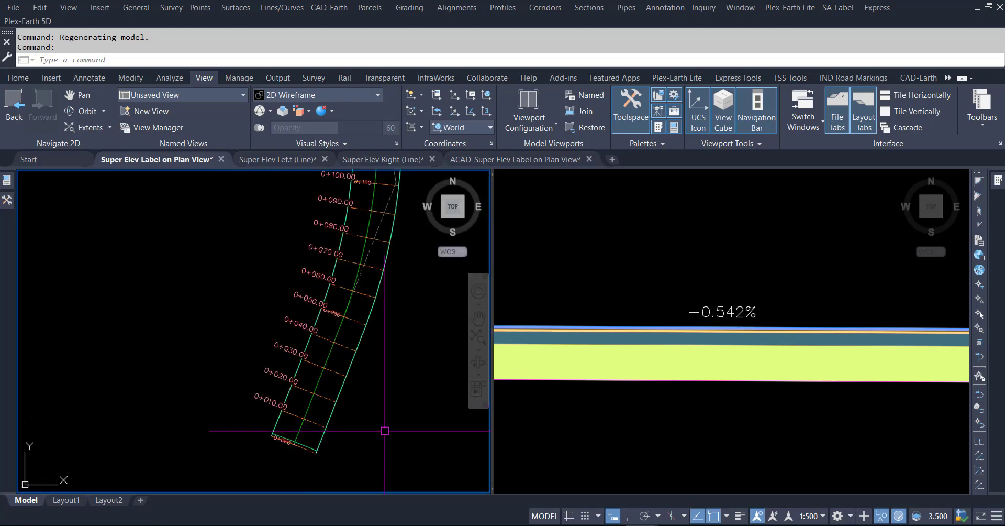
{"action": "type", "text": "AP"}
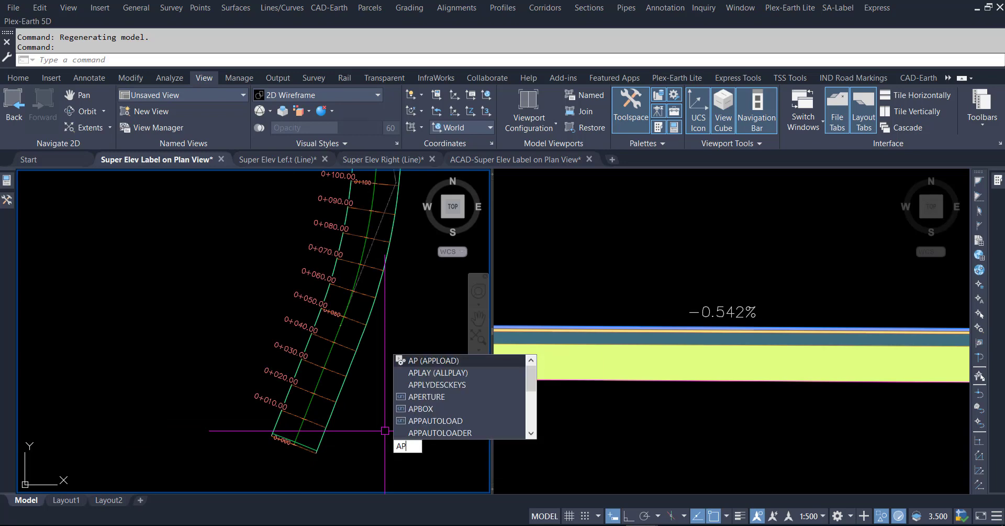
{"action": "key", "text": "Escape"}
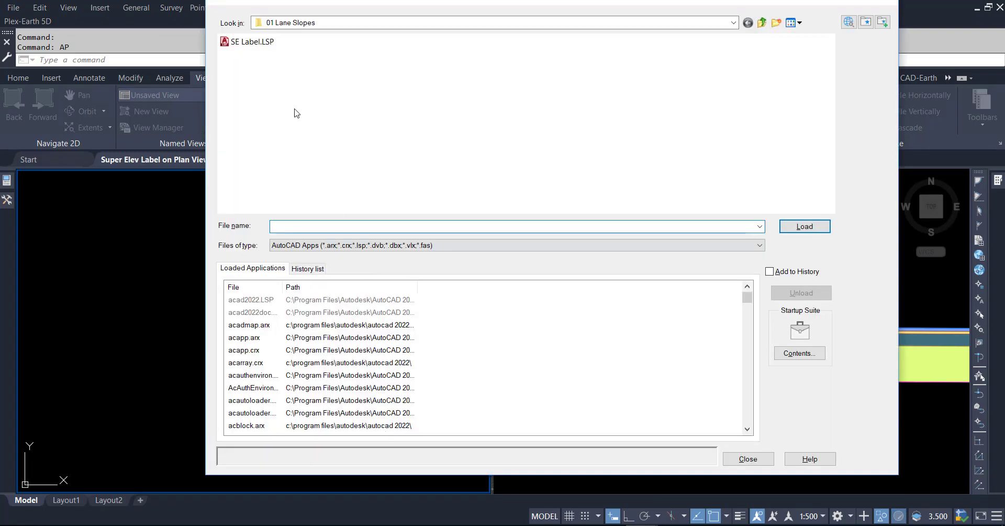
{"action": "left_click", "coordinate": [262, 42]}
{"action": "left_click", "coordinate": [798, 228]}
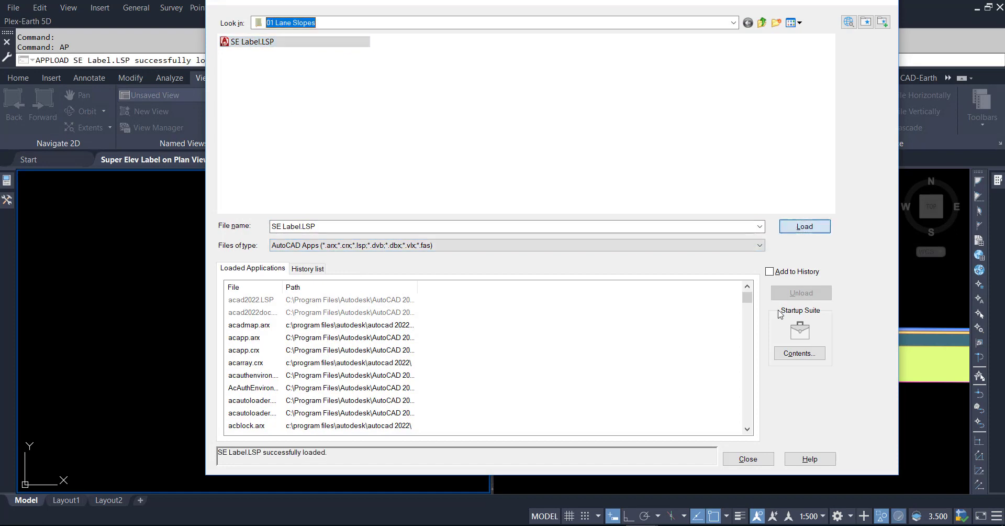
{"action": "left_click", "coordinate": [748, 459]}
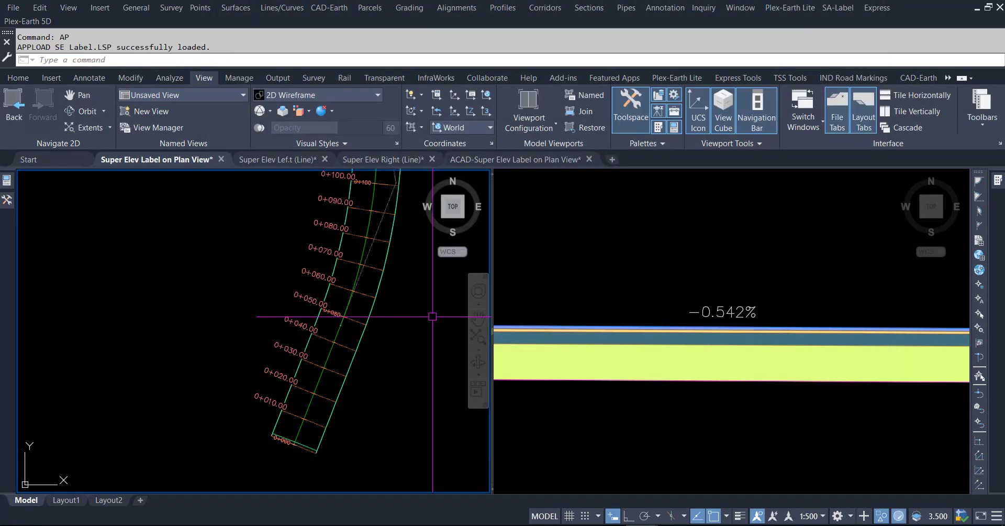
{"action": "middle_click_drag", "start_coordinate": [428, 314], "coordinate": [401, 346]}
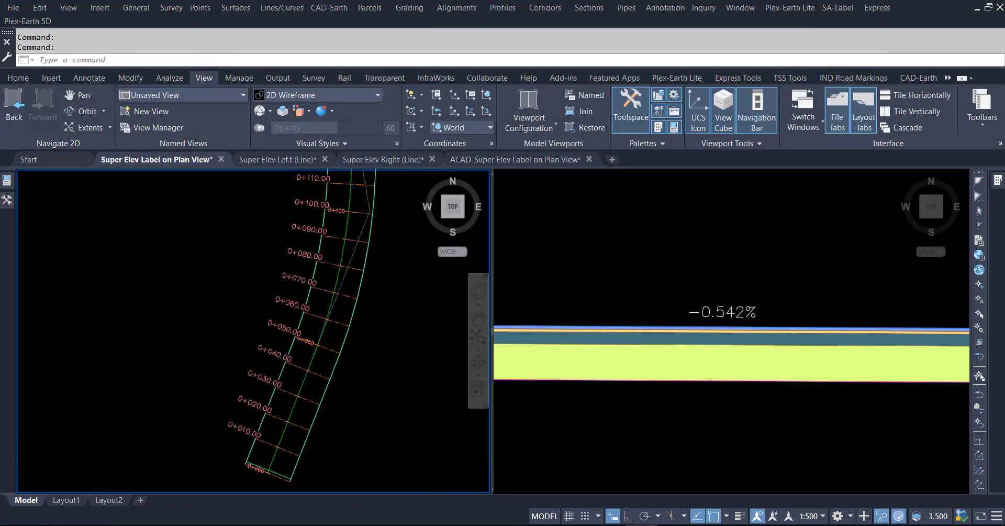
{"action": "scroll", "coordinate": [314, 465], "scroll_direction": "up", "scroll_amount": 2}
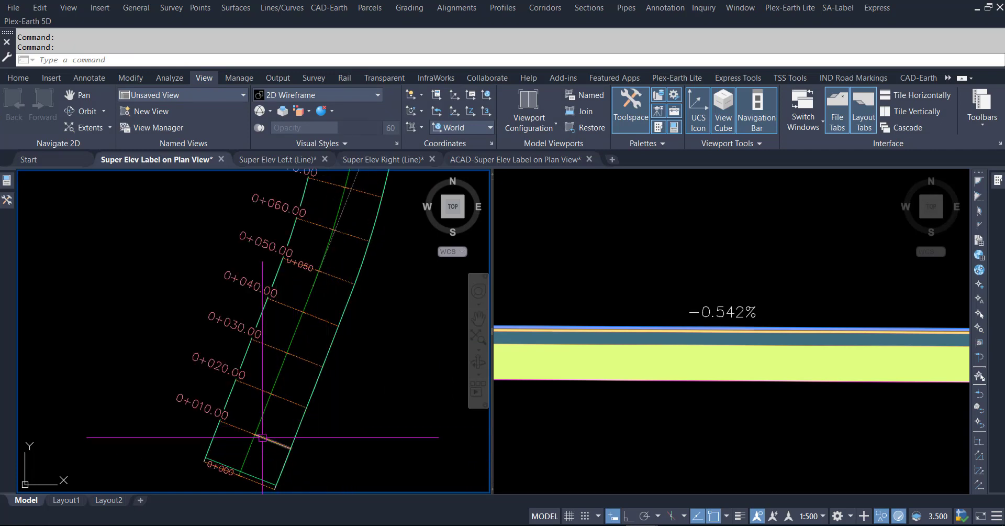
{"action": "scroll", "coordinate": [261, 428], "scroll_direction": "up", "scroll_amount": 2}
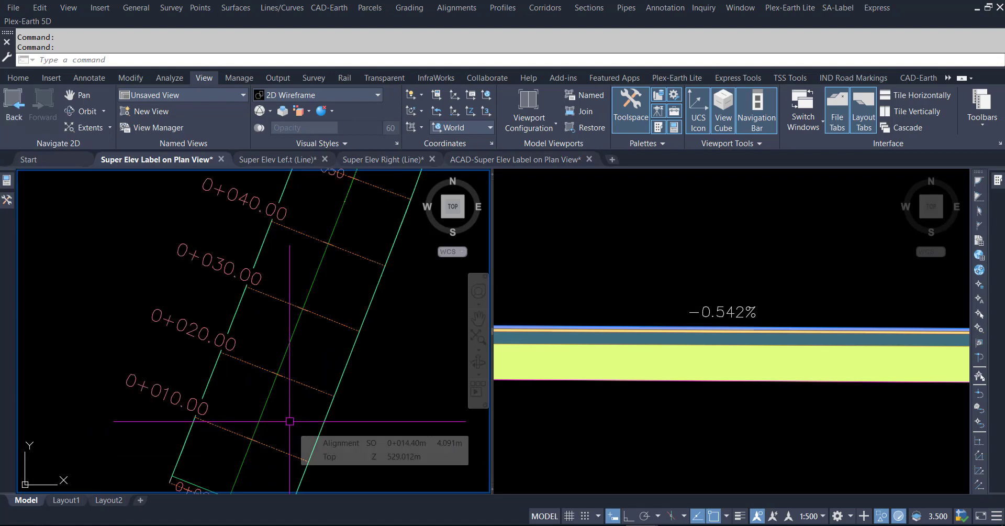
{"action": "key", "text": "Escape"}
{"action": "key", "text": "Escape"}
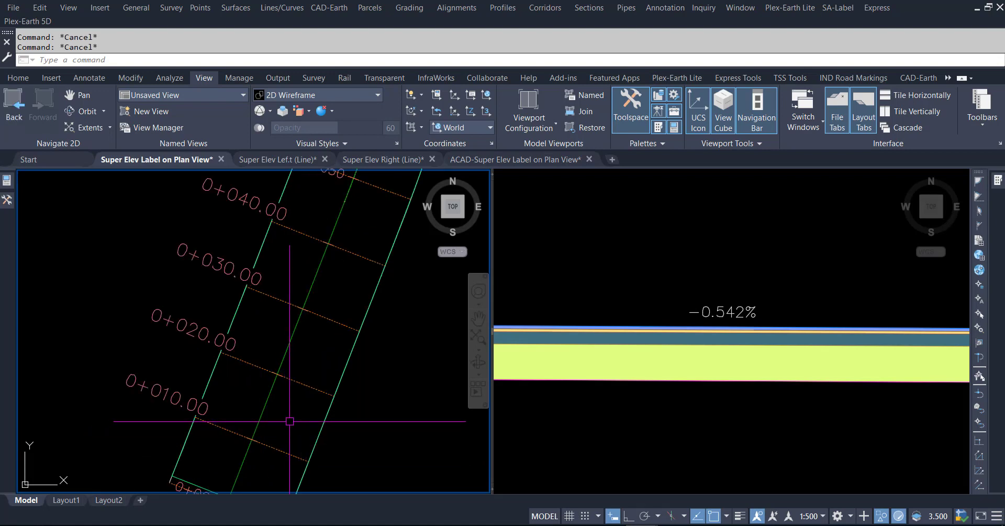
Draw three short lines across one lane near stations 0+010, 0+020 and 0+030
{"action": "type", "text": "l"}
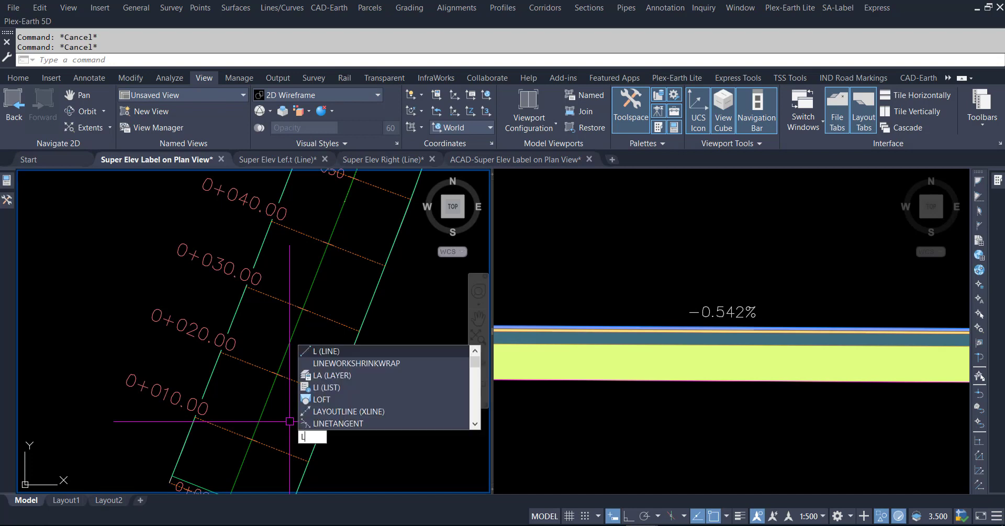
{"action": "key", "text": "Return"}
{"action": "left_click", "coordinate": [276, 412]}
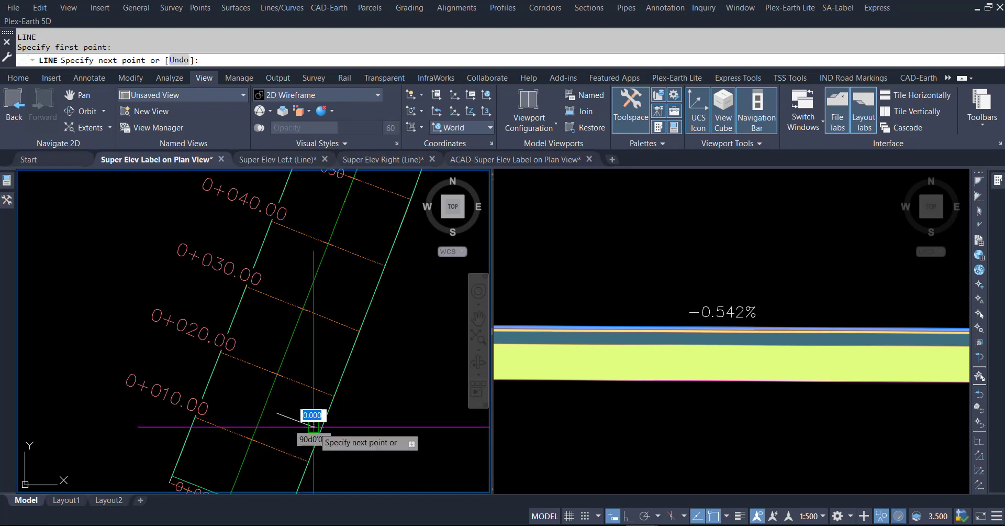
{"action": "left_click", "coordinate": [311, 422]}
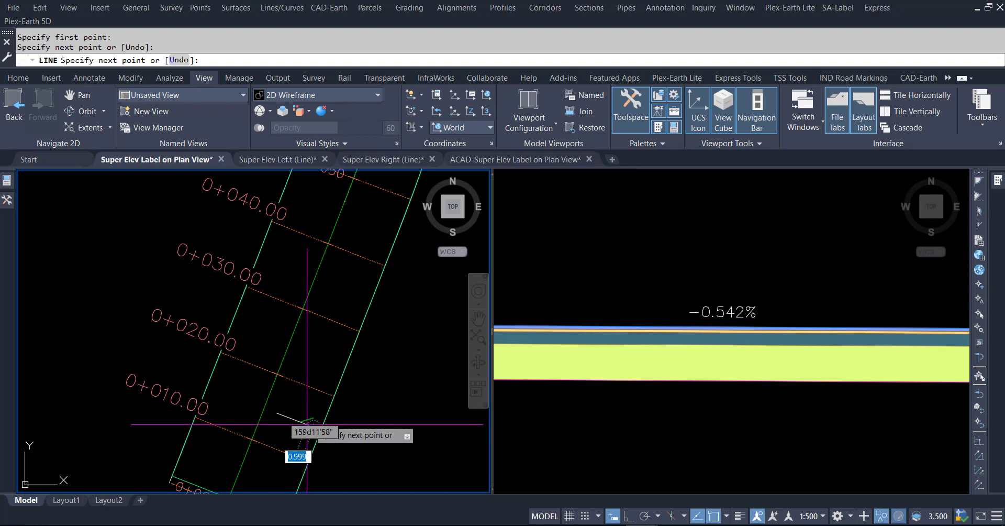
{"action": "key", "text": "Return"}
{"action": "key", "text": "Return"}
{"action": "left_click", "coordinate": [308, 349]}
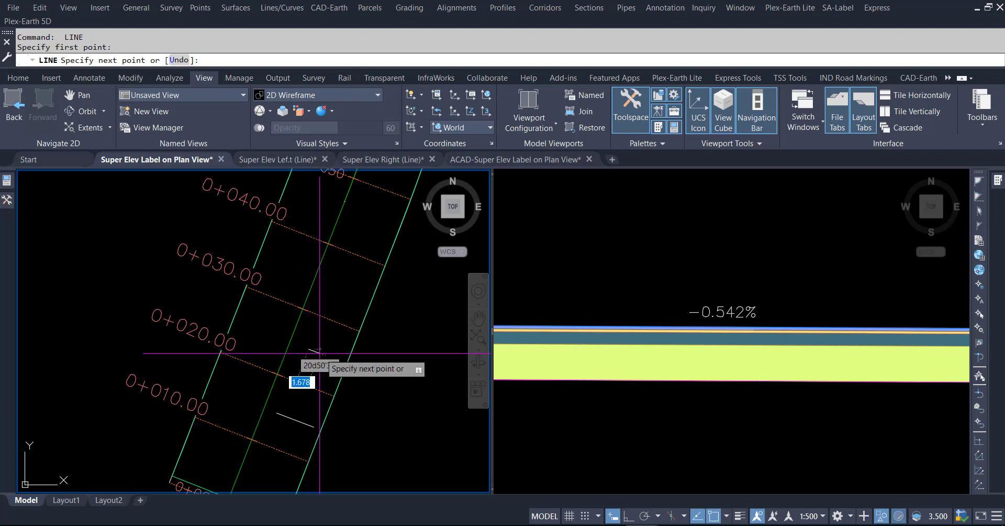
{"action": "left_click", "coordinate": [339, 360]}
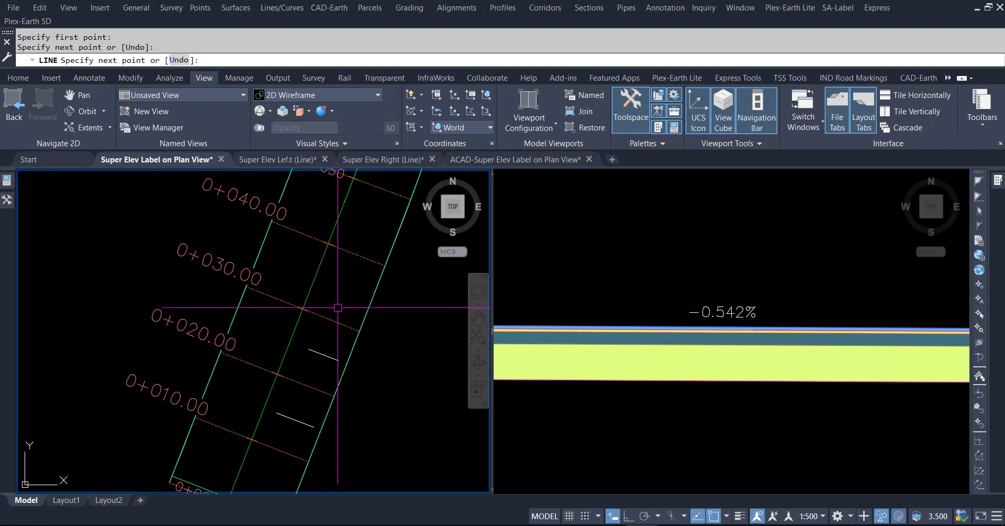
{"action": "key", "text": "Return"}
{"action": "key", "text": "Return"}
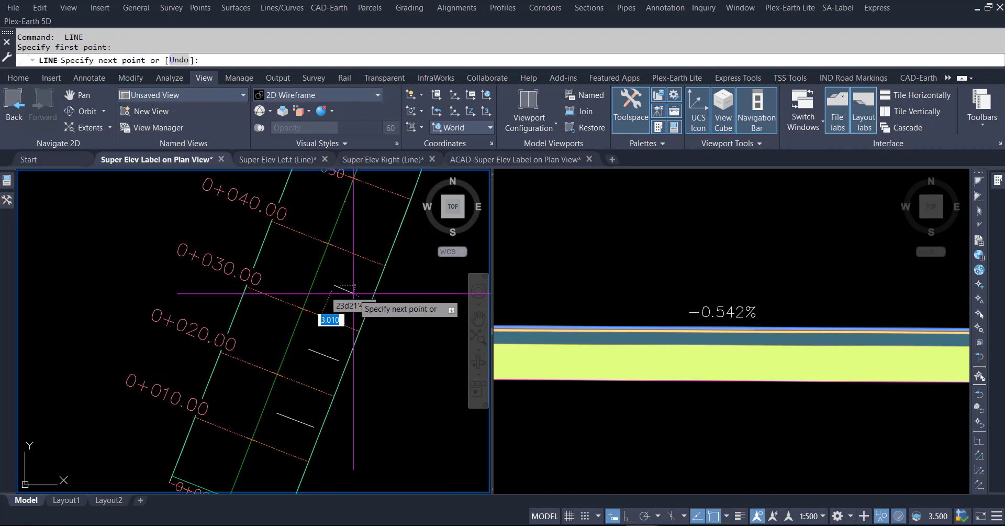
{"action": "left_click", "coordinate": [334, 286]}
{"action": "left_click", "coordinate": [361, 293]}
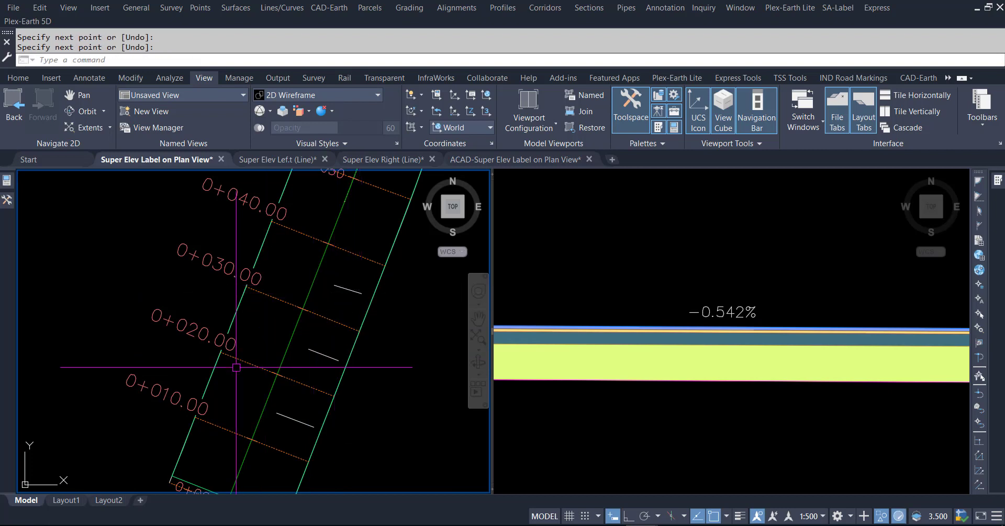
{"action": "key", "text": "Return"}
{"action": "key", "text": "Return"}
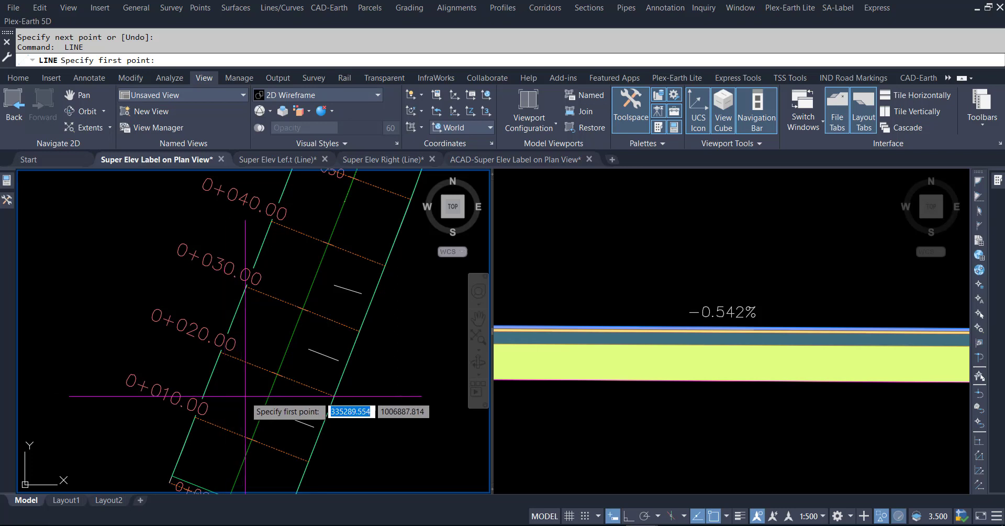
Draw three matching short lines across the right lane, the last near 0+035
{"action": "left_click", "coordinate": [250, 399]}
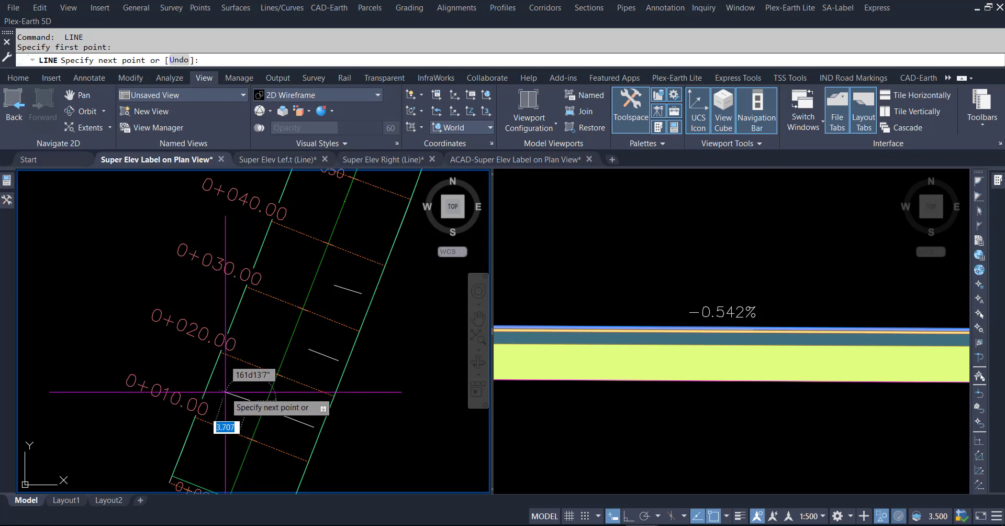
{"action": "left_click", "coordinate": [226, 391]}
{"action": "key", "text": "Return"}
{"action": "key", "text": "Return"}
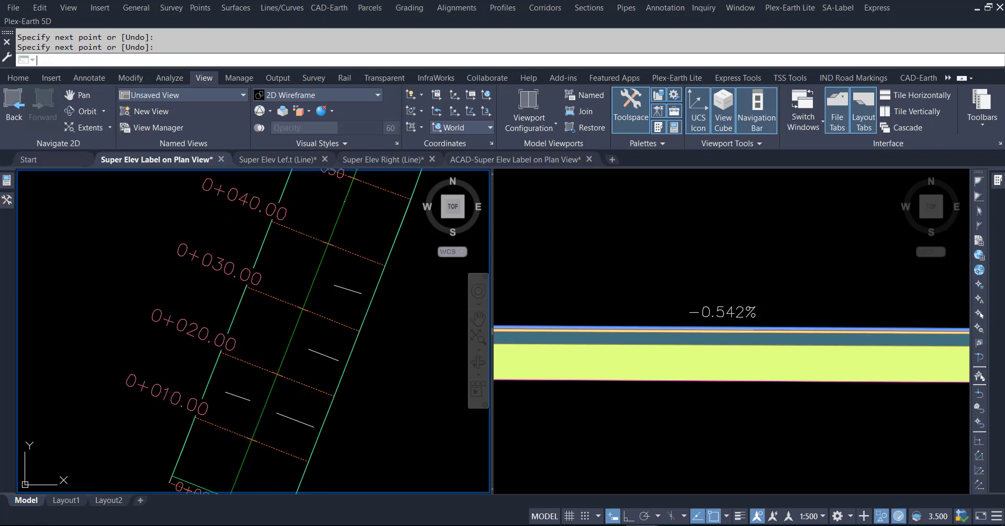
{"action": "left_click", "coordinate": [276, 338]}
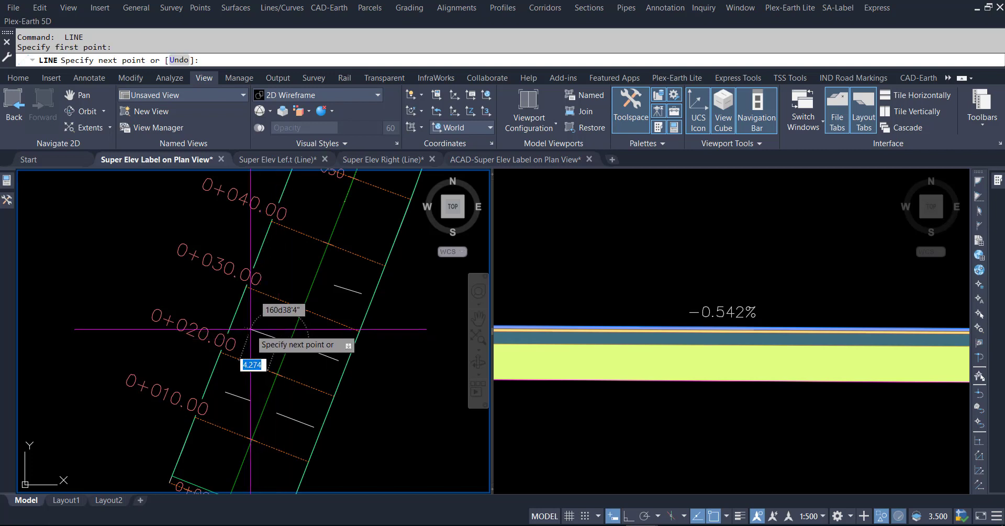
{"action": "left_click", "coordinate": [250, 328]}
{"action": "key", "text": "Return"}
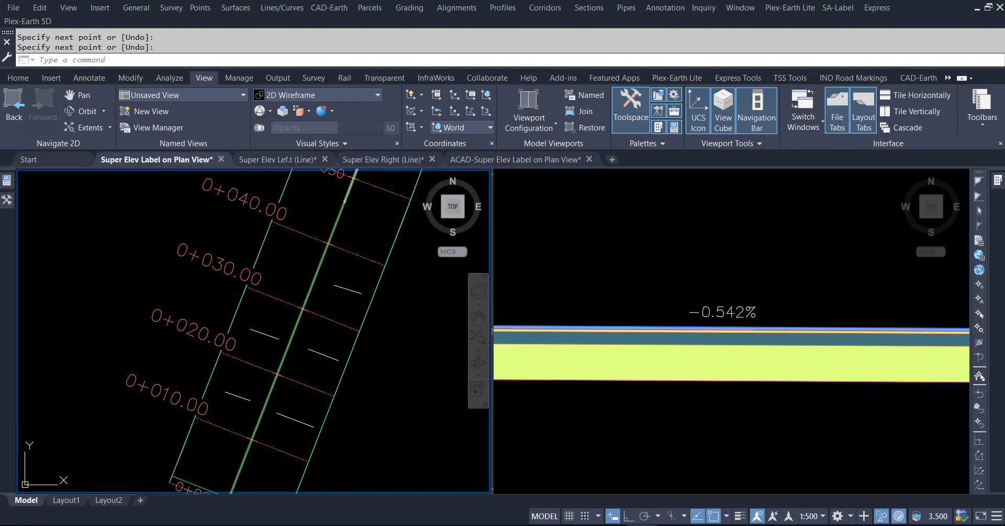
{"action": "key", "text": "Return"}
{"action": "left_click", "coordinate": [314, 278]}
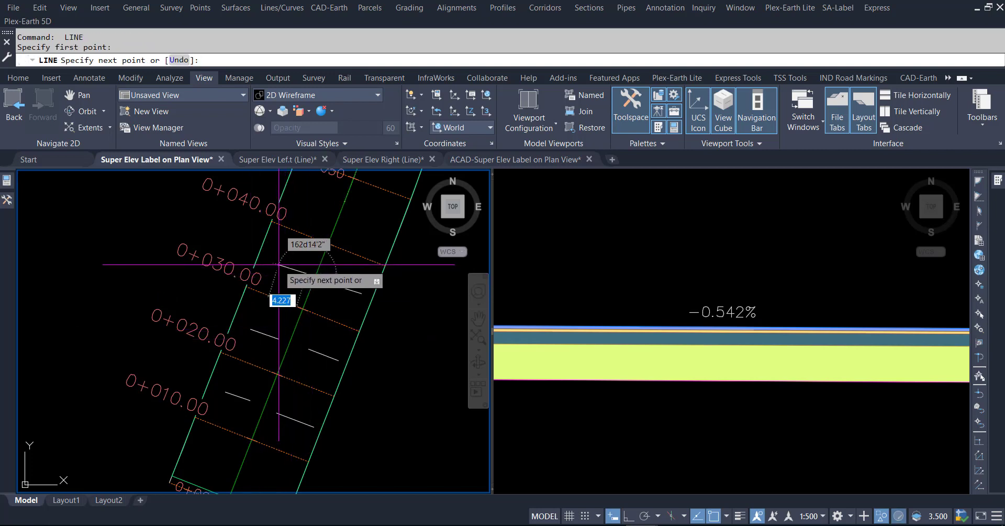
{"action": "left_click", "coordinate": [278, 265]}
{"action": "key", "text": "Escape"}
{"action": "key", "text": "Escape"}
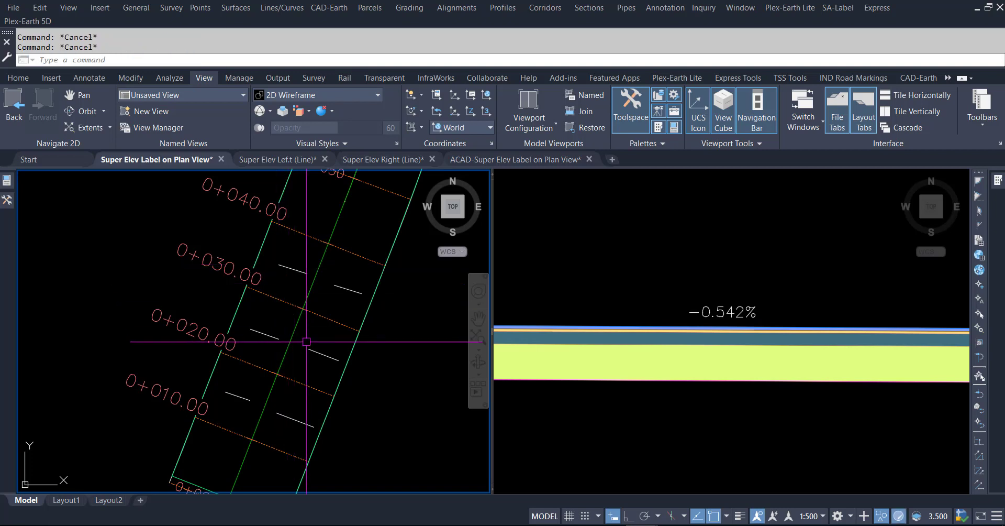
Cancel a mistyped command and reopen the APPLOAD dialog on the 01 Lane Slopes folder
{"action": "middle_click_drag", "start_coordinate": [370, 386], "coordinate": [362, 376]}
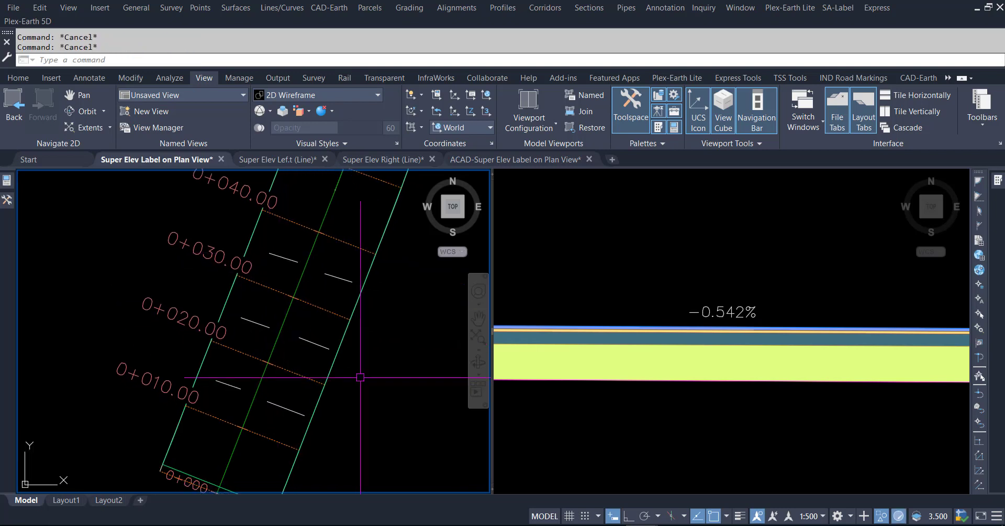
{"action": "type", "text": "Te"}
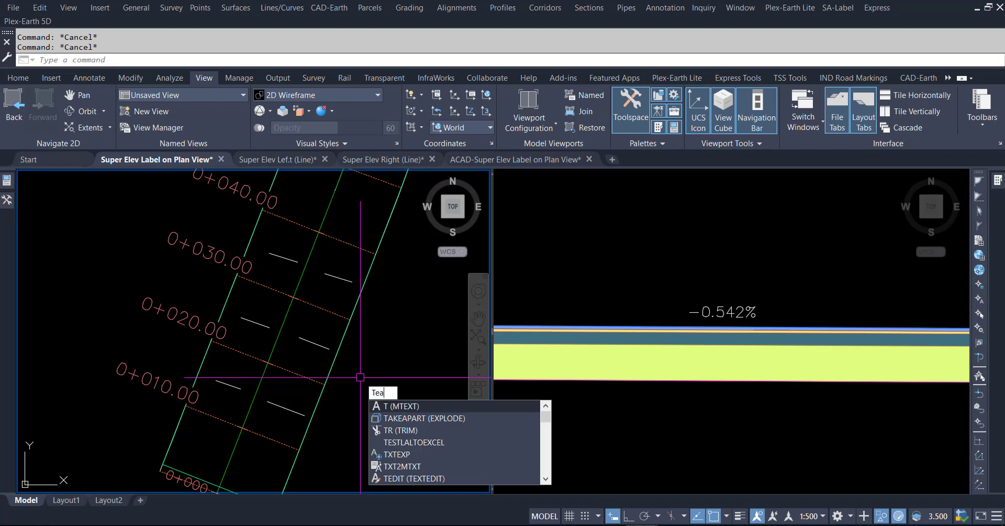
{"action": "type", "text": "a"}
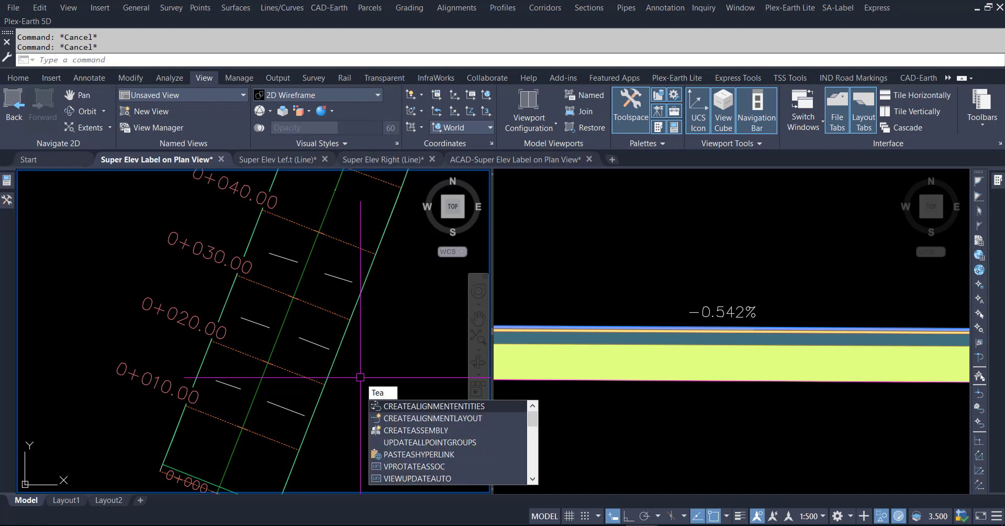
{"action": "type", "text": "t"}
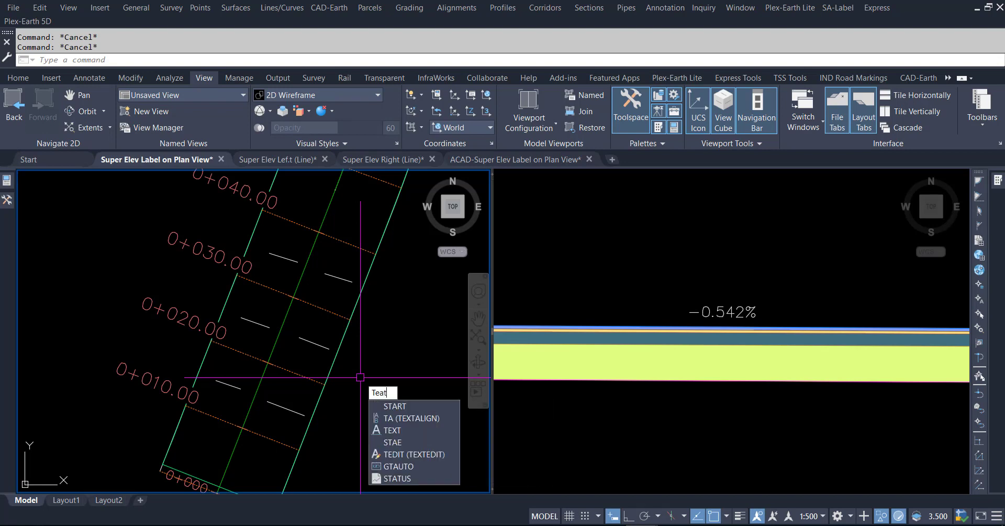
{"action": "key", "text": "Escape"}
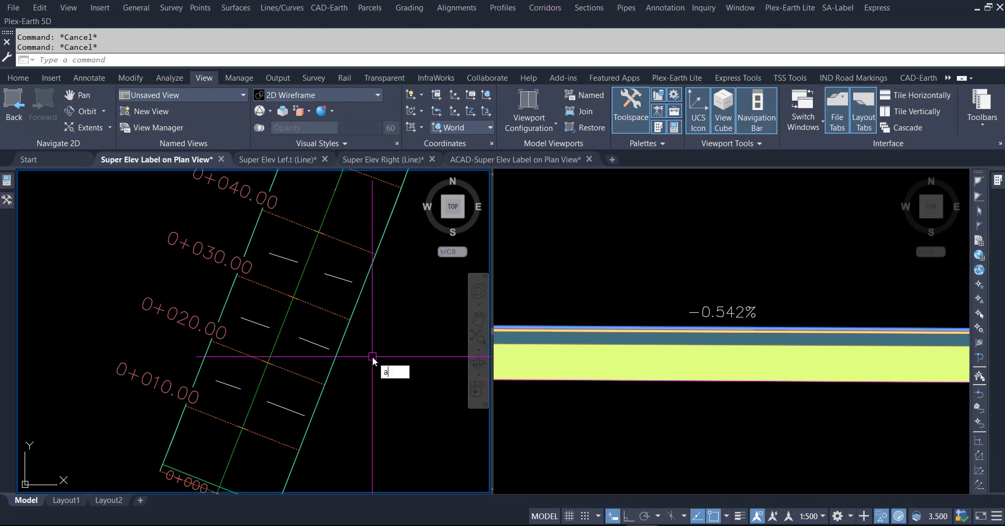
{"action": "type", "text": "p"}
{"action": "key", "text": "Return"}
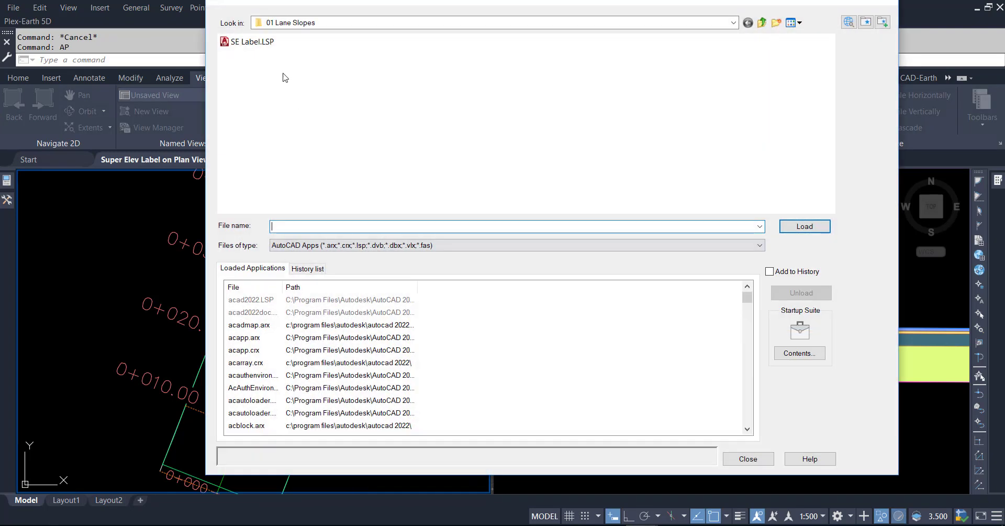
Load SE Label.LSP again and close the Load/Unload Applications dialog
{"action": "left_click", "coordinate": [253, 42]}
{"action": "left_click", "coordinate": [785, 230]}
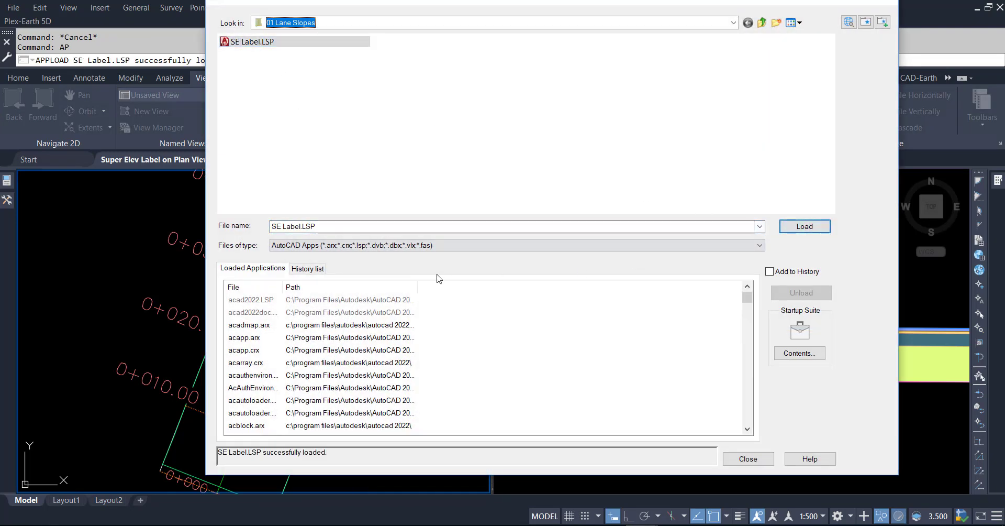
{"action": "left_click", "coordinate": [748, 458]}
{"action": "type", "text": "TEST"}
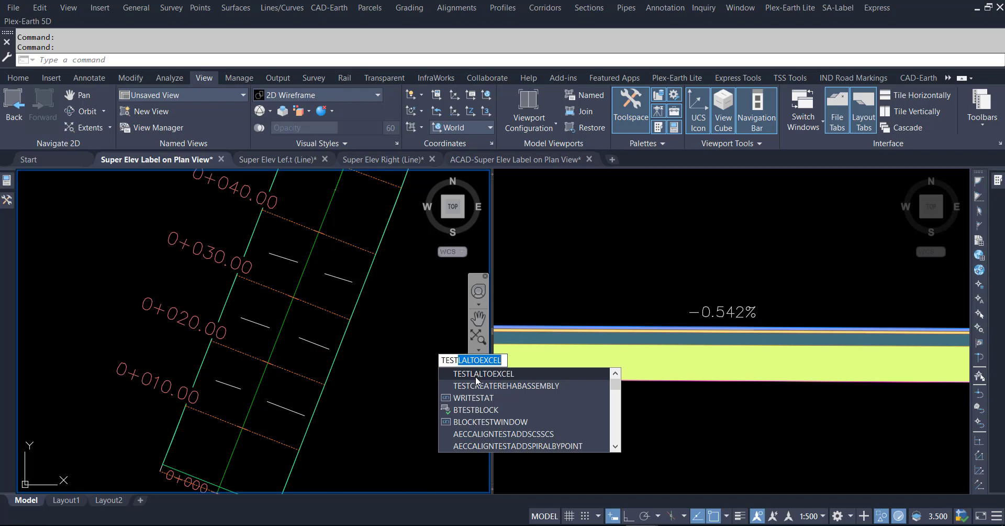
Run TESTLALTOEXCEL and select the six lane lines near 0+015, 0+025 and 0+035
{"action": "left_click", "coordinate": [495, 375]}
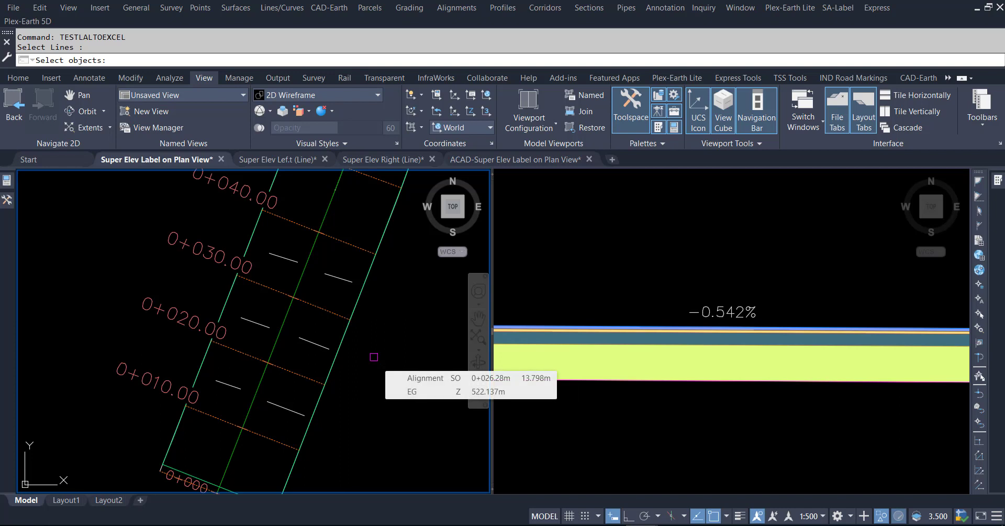
{"action": "left_click", "coordinate": [289, 412]}
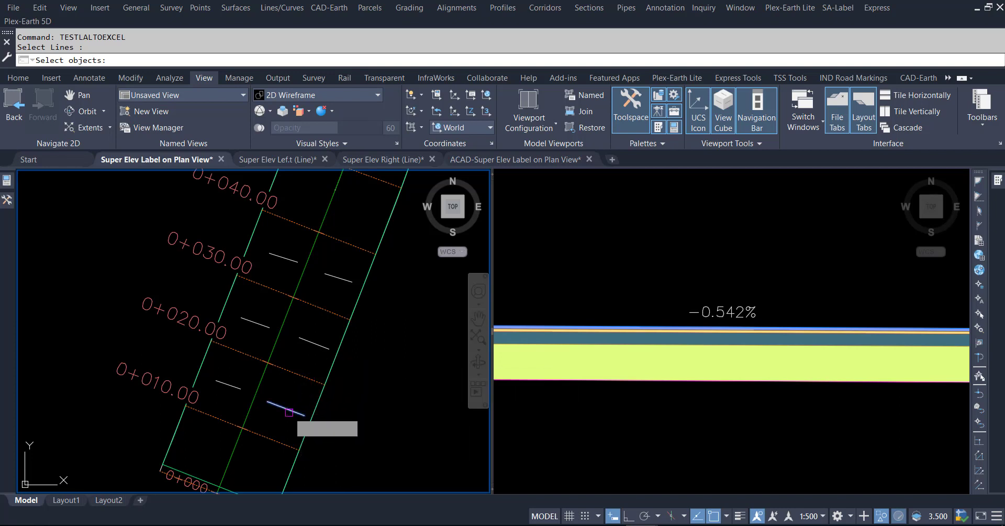
{"action": "left_click", "coordinate": [315, 344]}
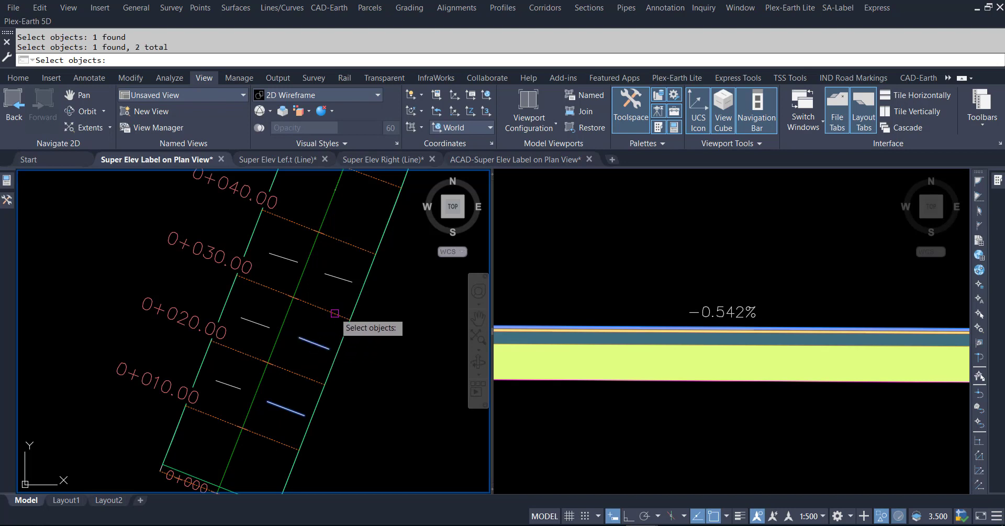
{"action": "left_click", "coordinate": [338, 280]}
{"action": "left_click", "coordinate": [283, 258]}
{"action": "left_click", "coordinate": [255, 322]}
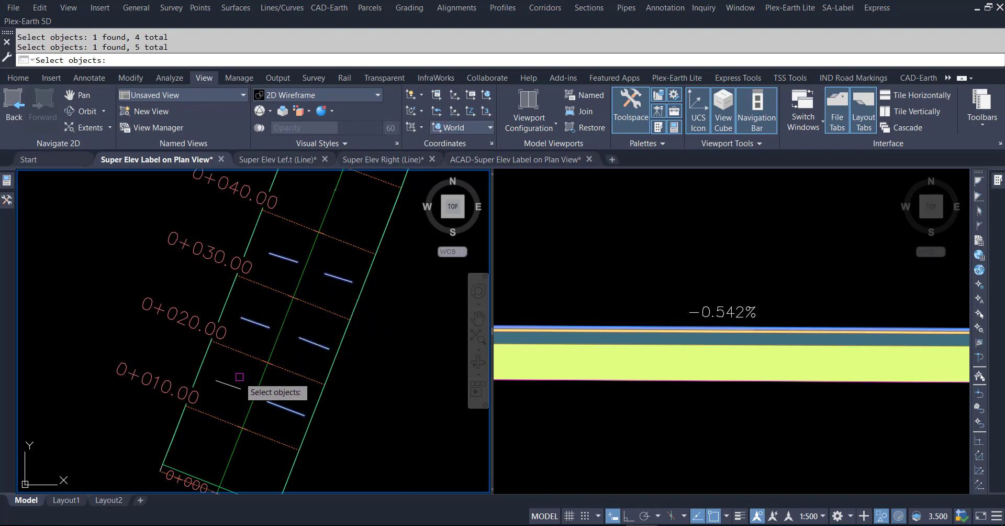
{"action": "left_click", "coordinate": [233, 386]}
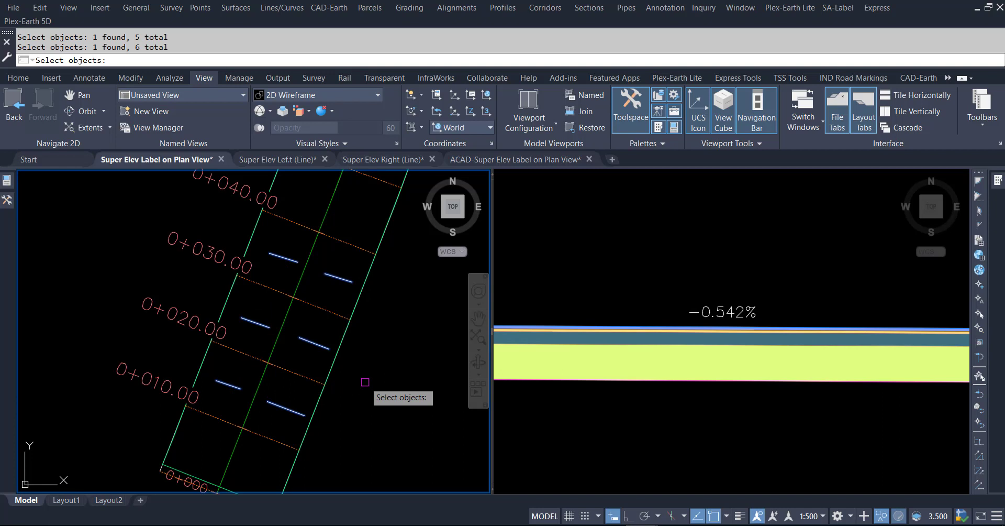
{"action": "key", "text": "Return"}
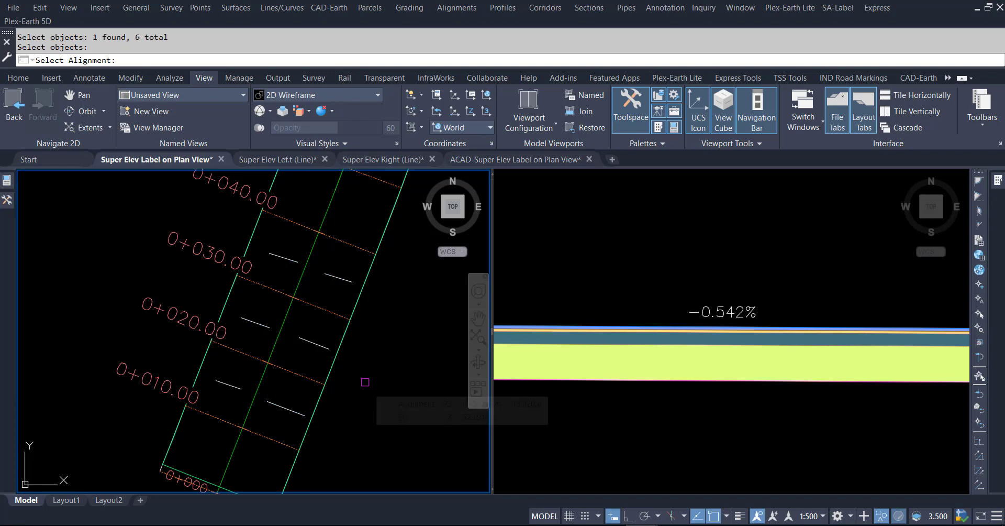
Pick the centre alignment and lane edges, then save the output as slope.csv in 01 Lane Slopes
{"action": "left_click", "coordinate": [276, 342]}
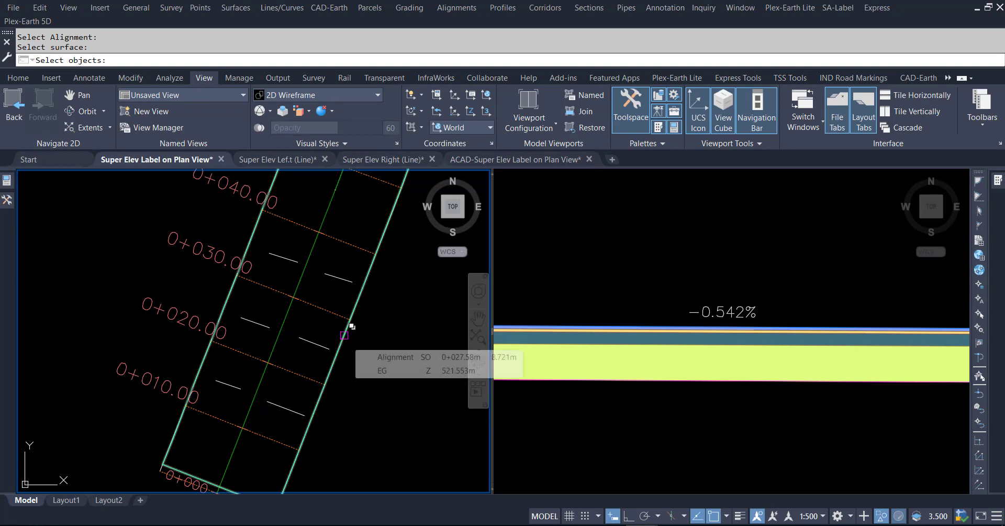
{"action": "left_click", "coordinate": [344, 335]}
{"action": "left_click", "coordinate": [389, 384]}
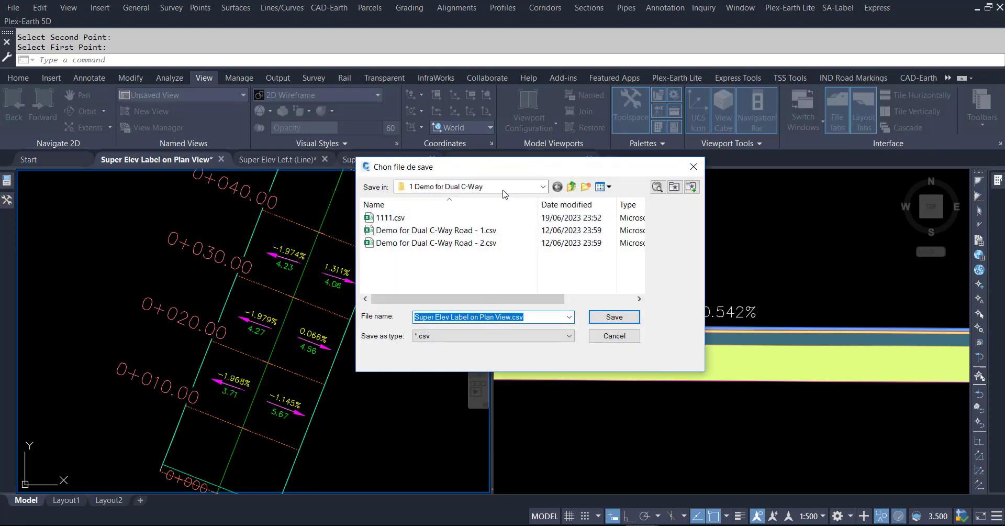
{"action": "left_click", "coordinate": [500, 187]}
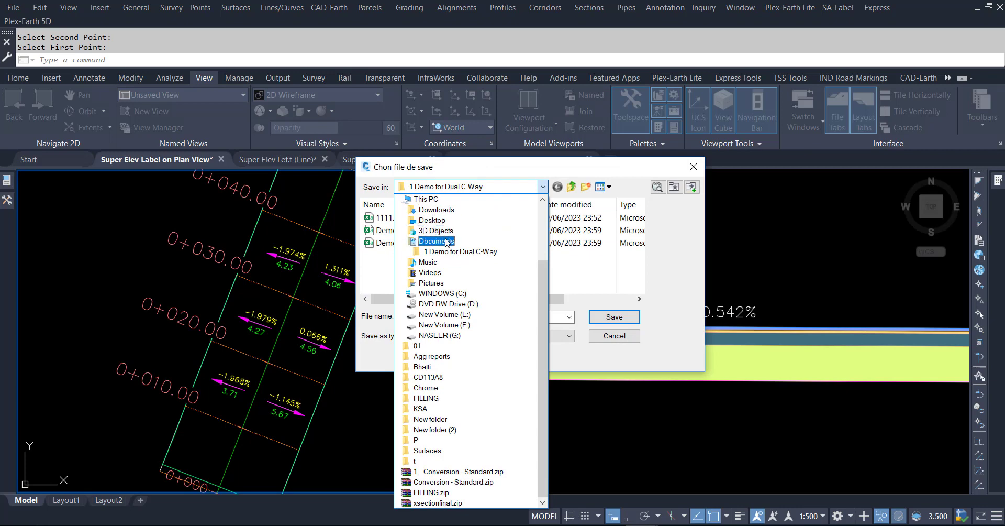
{"action": "left_click", "coordinate": [447, 242]}
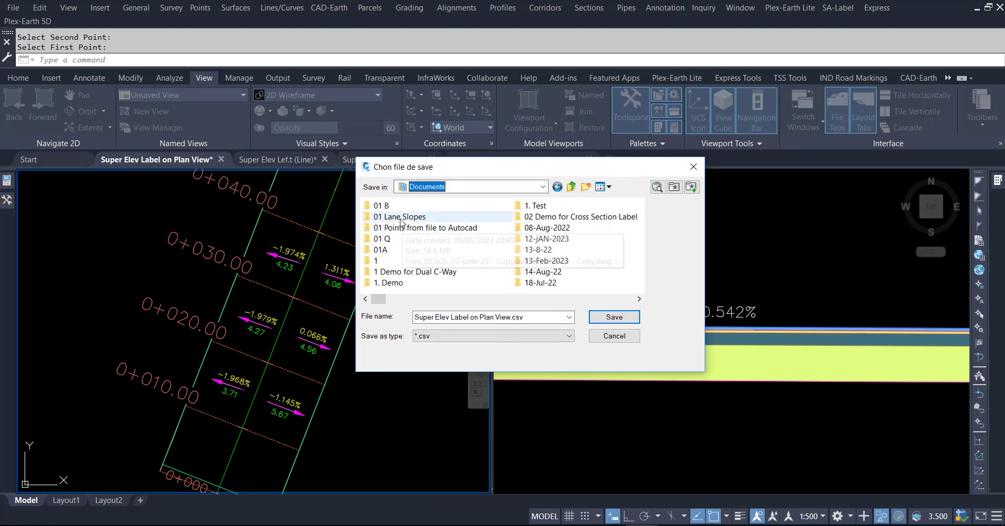
{"action": "double_click", "coordinate": [400, 217]}
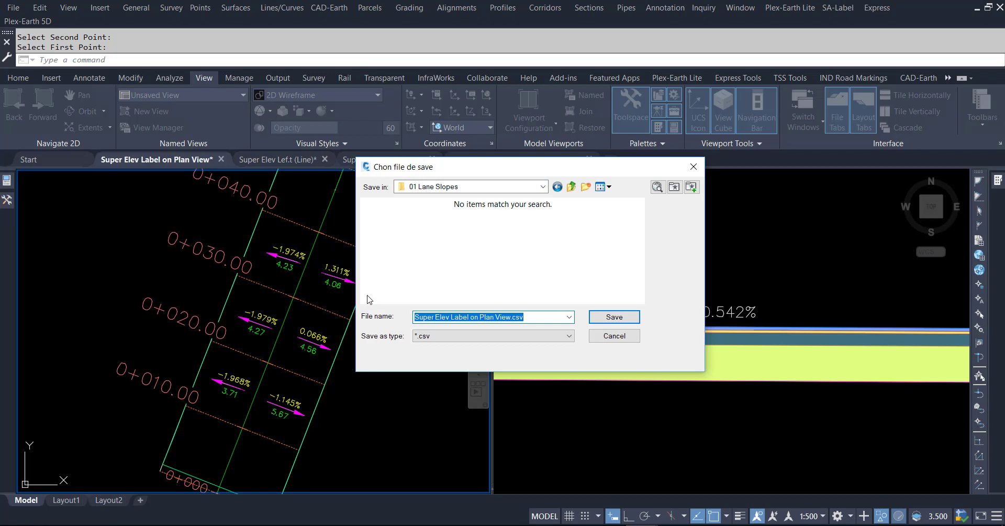
{"action": "type", "text": "slope"}
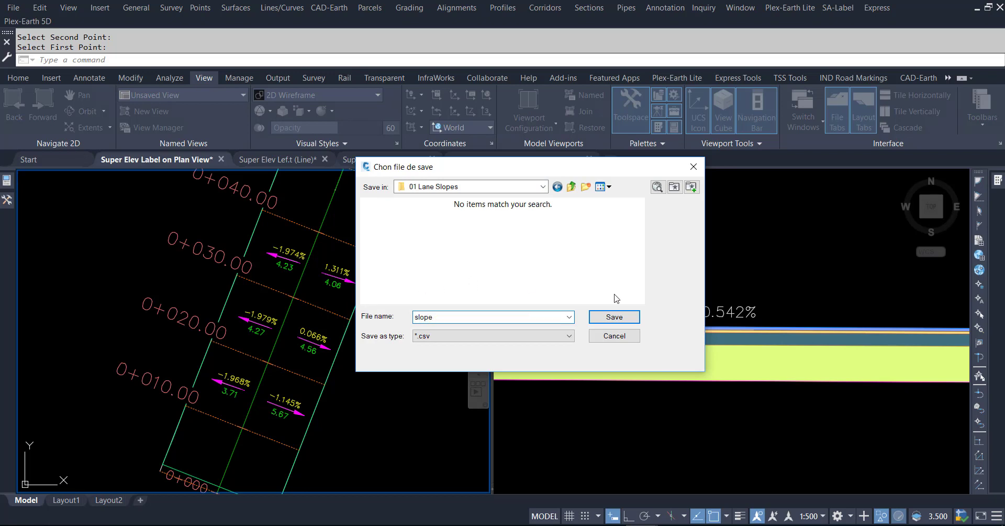
{"action": "left_click", "coordinate": [615, 317]}
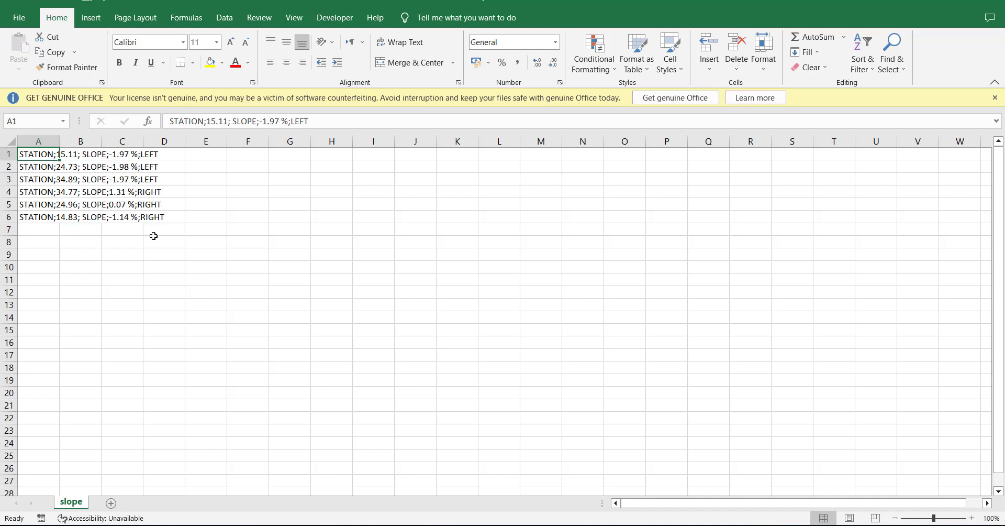
Split the imported slope data in column A into separate delimited columns
{"action": "left_click_drag", "start_coordinate": [36, 167], "coordinate": [31, 206]}
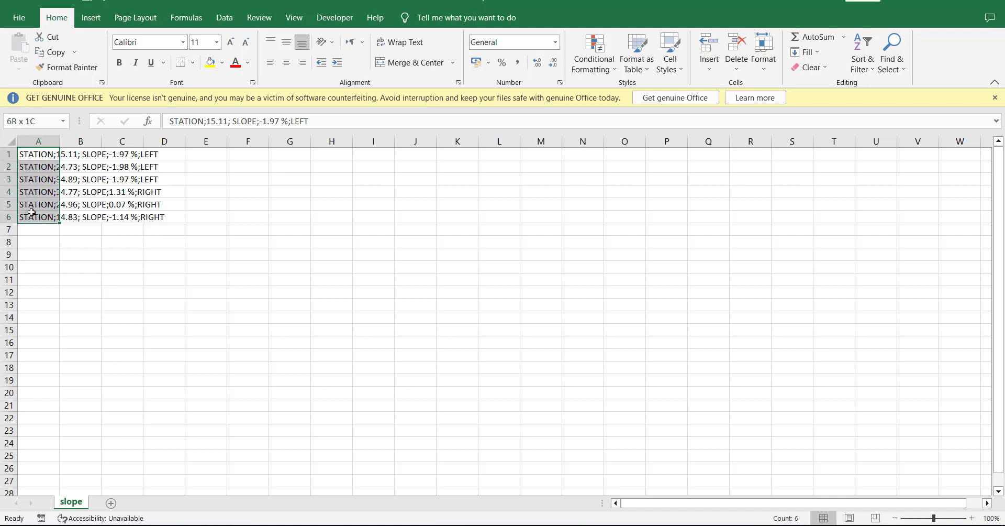
{"action": "left_click", "coordinate": [225, 21]}
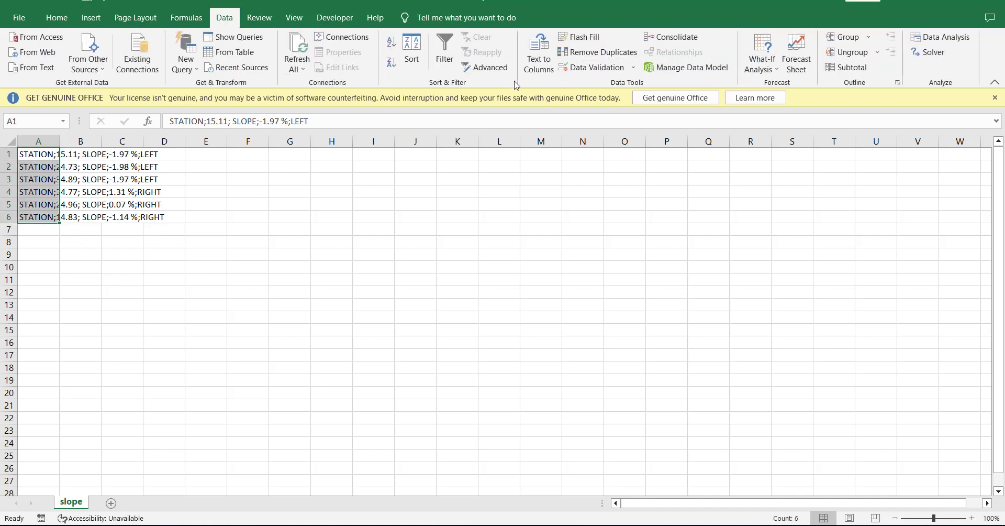
{"action": "left_click", "coordinate": [539, 68]}
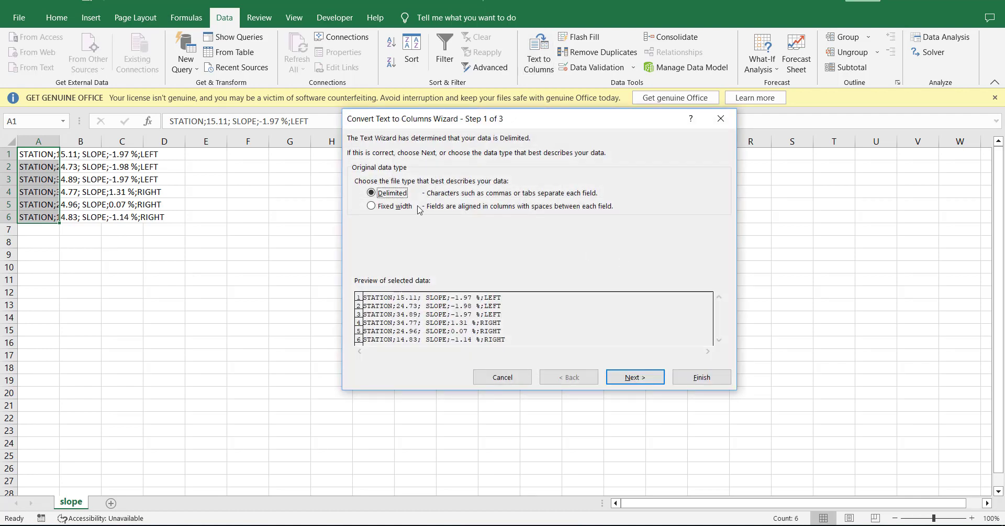
{"action": "left_click", "coordinate": [622, 371]}
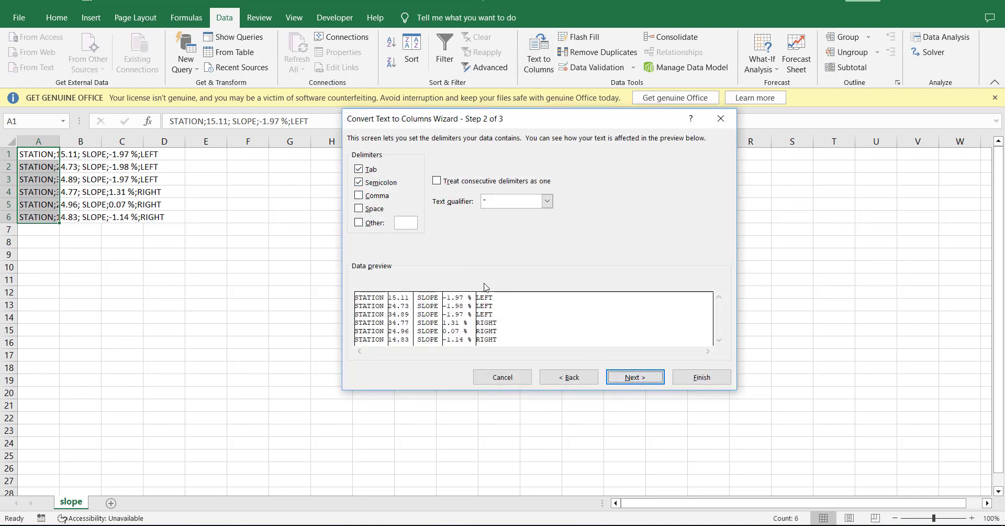
{"action": "left_click", "coordinate": [640, 376]}
{"action": "left_click", "coordinate": [701, 377]}
{"action": "left_click", "coordinate": [329, 288]}
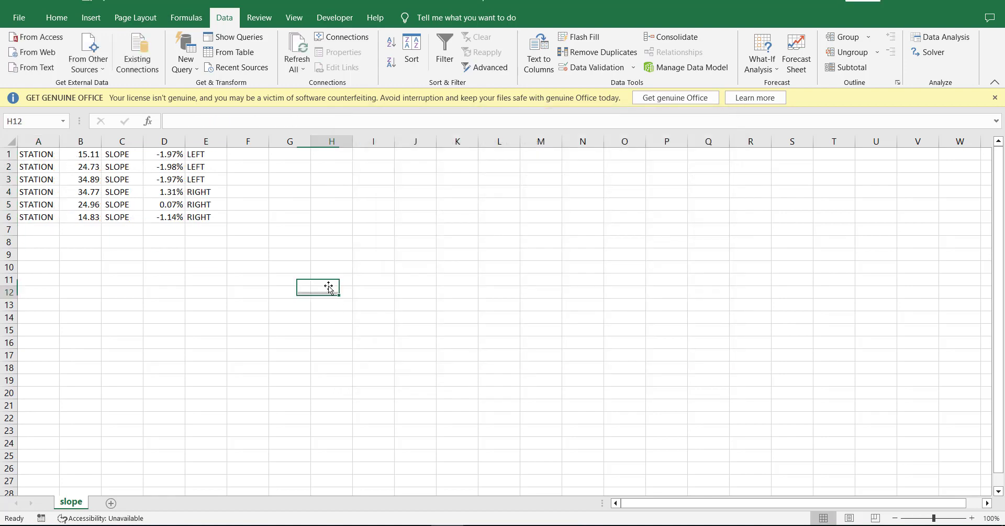
Centre-align columns A–E, then return to the Super Elev Label on Plan View drawing
{"action": "left_click_drag", "start_coordinate": [206, 141], "coordinate": [38, 141]}
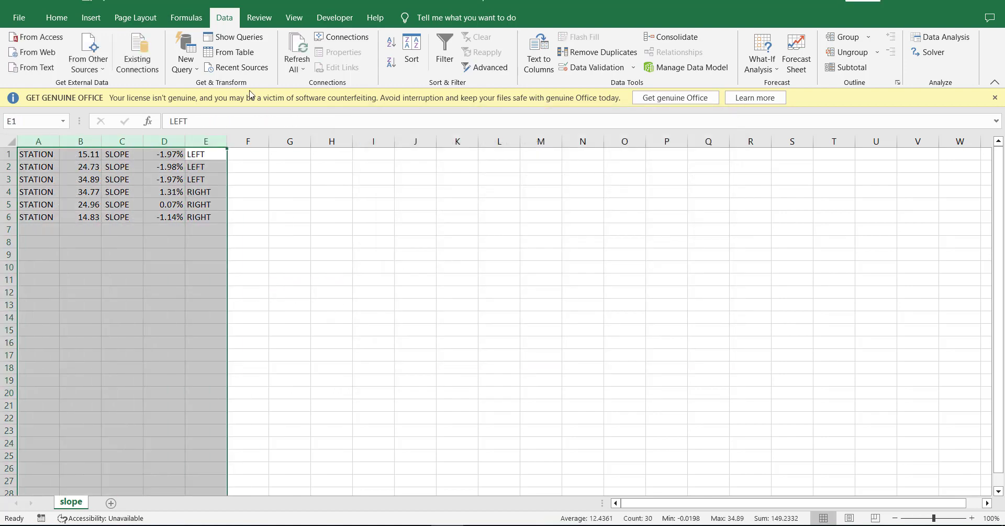
{"action": "left_click", "coordinate": [56, 17]}
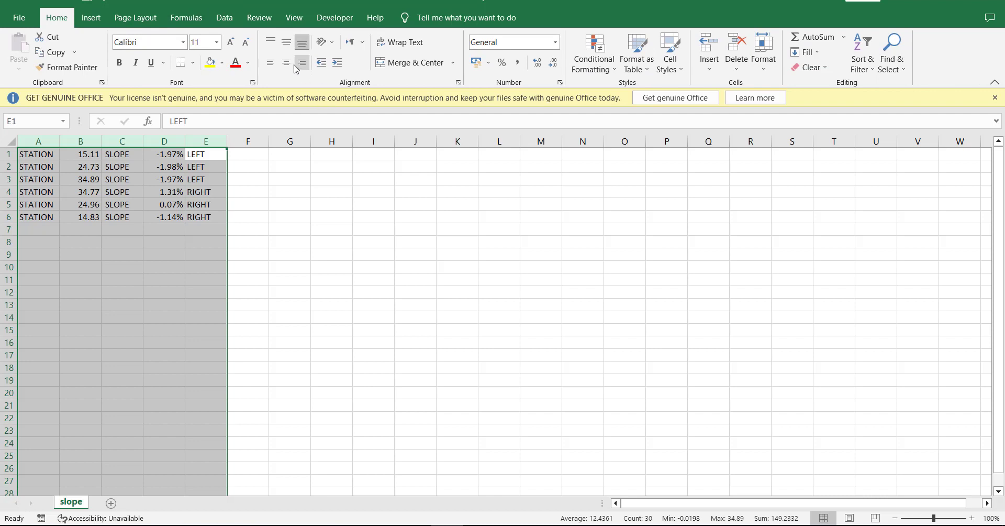
{"action": "left_click", "coordinate": [286, 72]}
{"action": "left_click", "coordinate": [339, 271]}
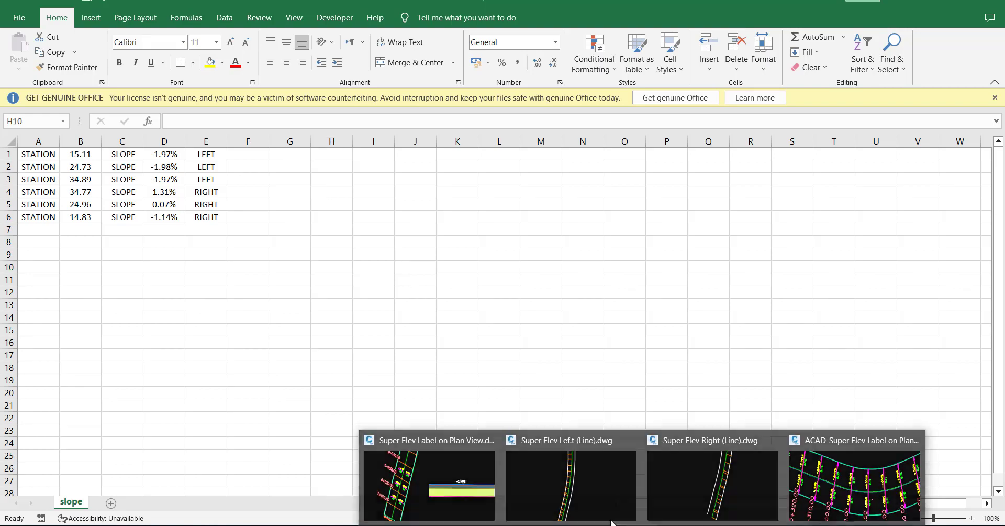
{"action": "left_click", "coordinate": [427, 465]}
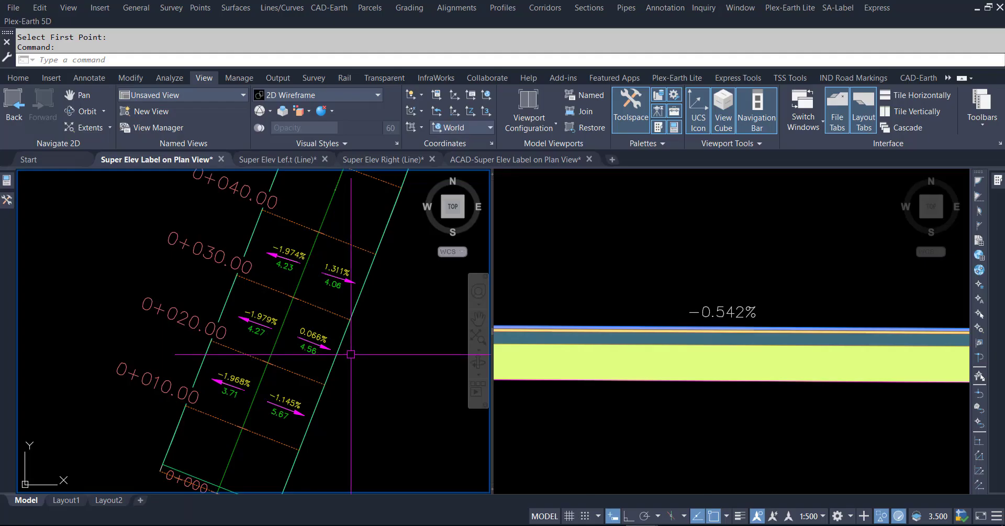
Cancel the pending prompt and undo the TESTLALTOEXCEL slope labels, leaving the white marker lines
{"action": "key", "text": "Escape"}
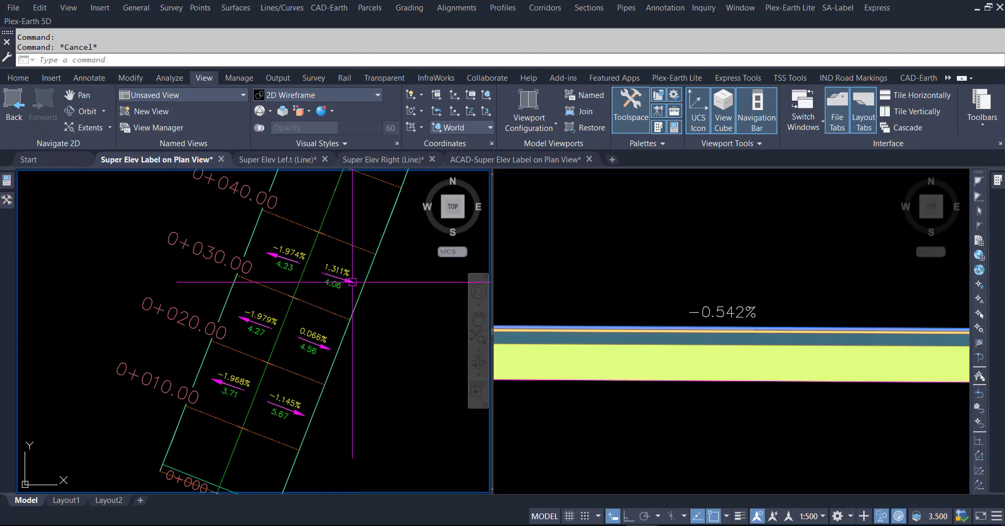
{"action": "key", "text": "ctrl+z"}
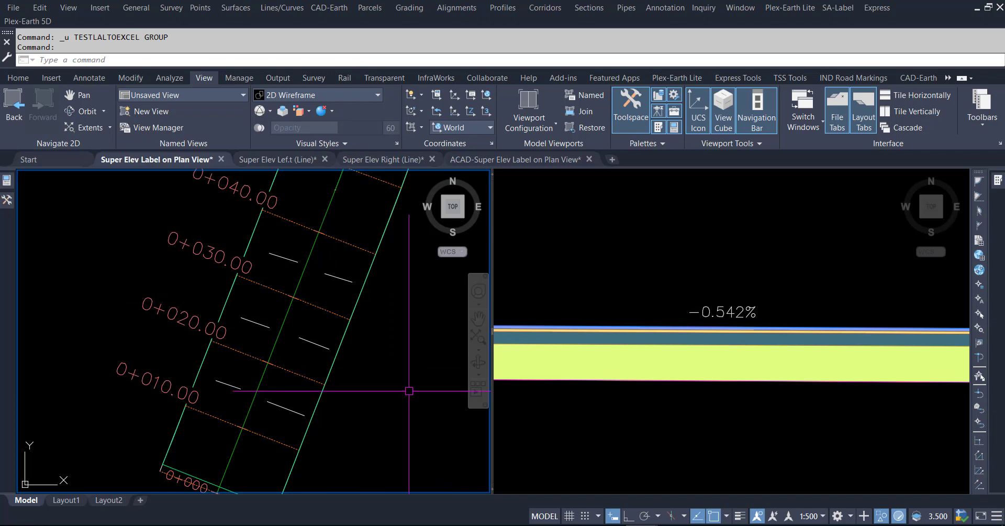
Run TESTLALTOEXCEL and pick the eight station lines, 0+010 to 0+040 on both sides
{"action": "type", "text": "T"}
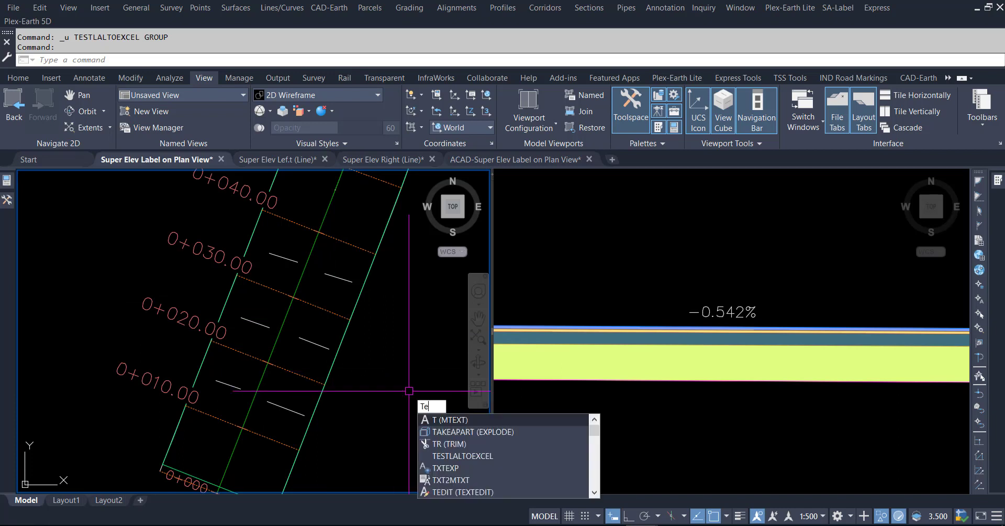
{"action": "type", "text": "EST"}
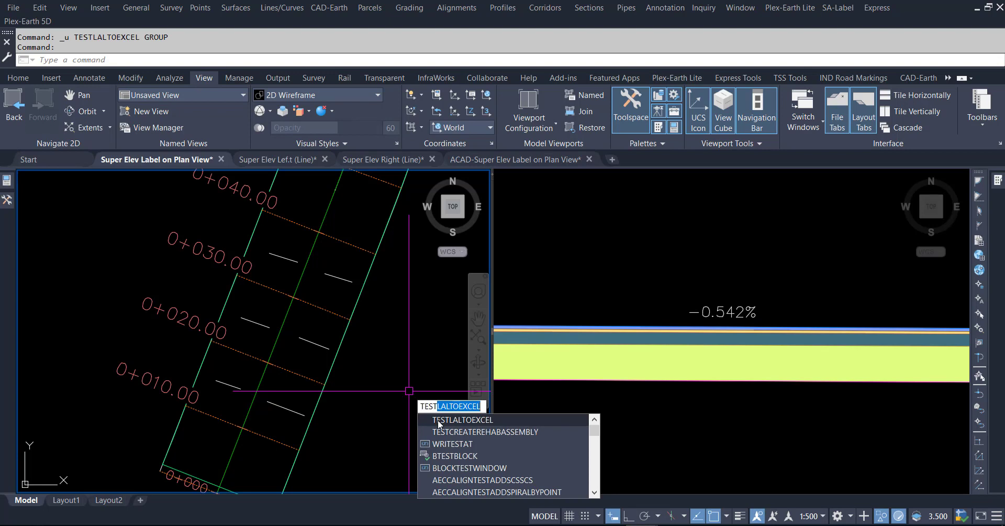
{"action": "left_click", "coordinate": [439, 421]}
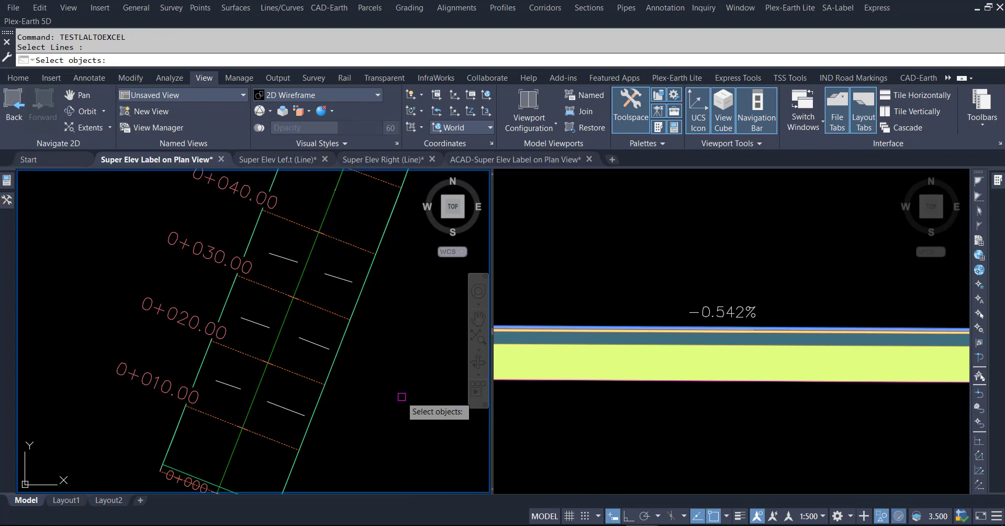
{"action": "left_click", "coordinate": [278, 439]}
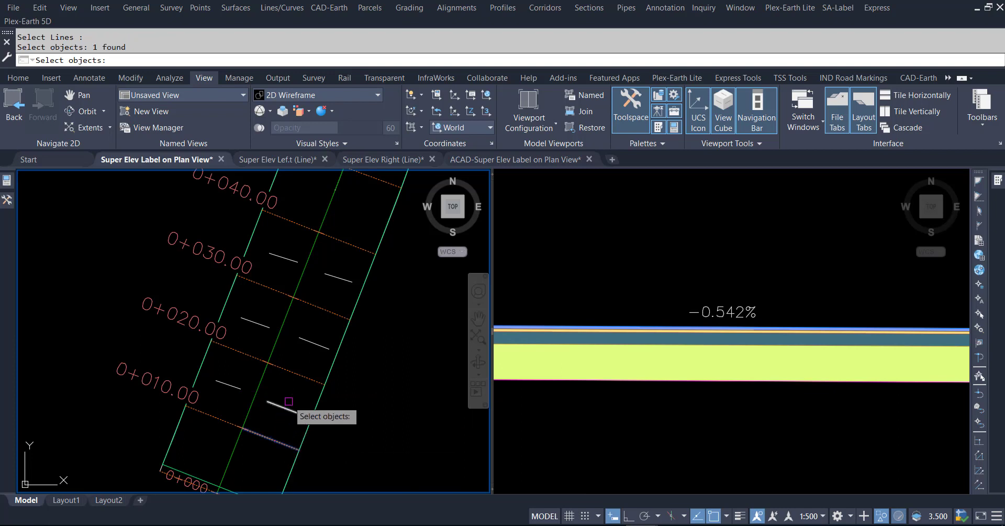
{"action": "left_click", "coordinate": [293, 373]}
{"action": "left_click", "coordinate": [328, 311]}
{"action": "left_click", "coordinate": [353, 244]}
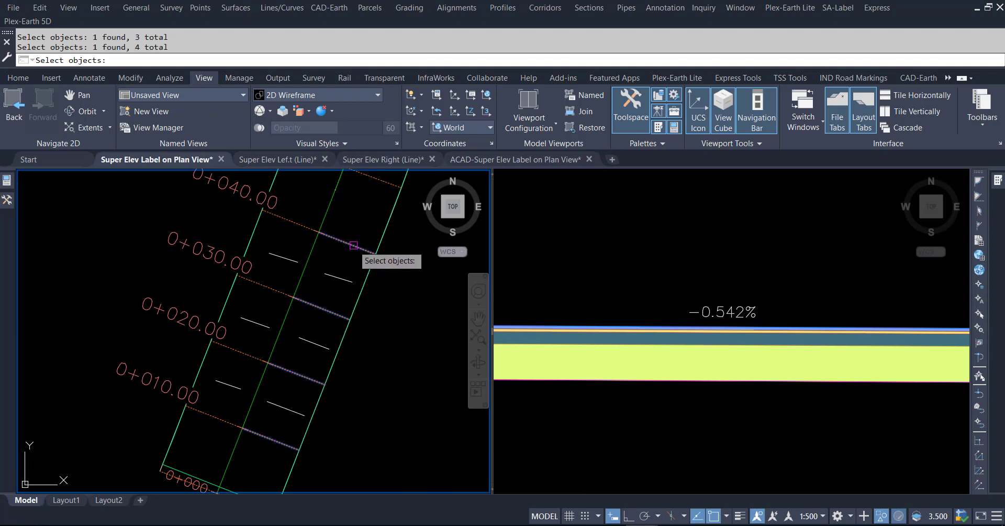
{"action": "left_click", "coordinate": [223, 419]}
{"action": "left_click", "coordinate": [247, 356]}
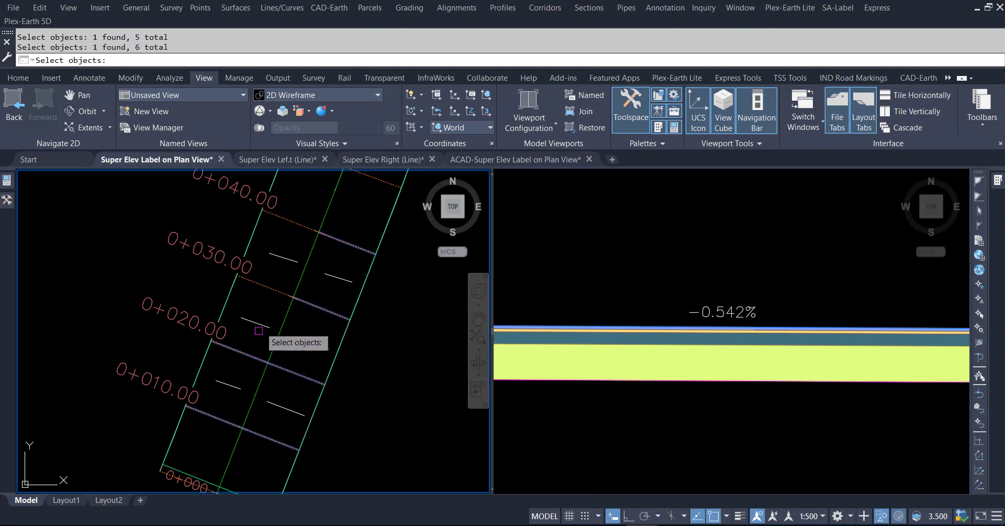
{"action": "left_click", "coordinate": [273, 287]}
{"action": "left_click", "coordinate": [300, 223]}
{"action": "key", "text": "Return"}
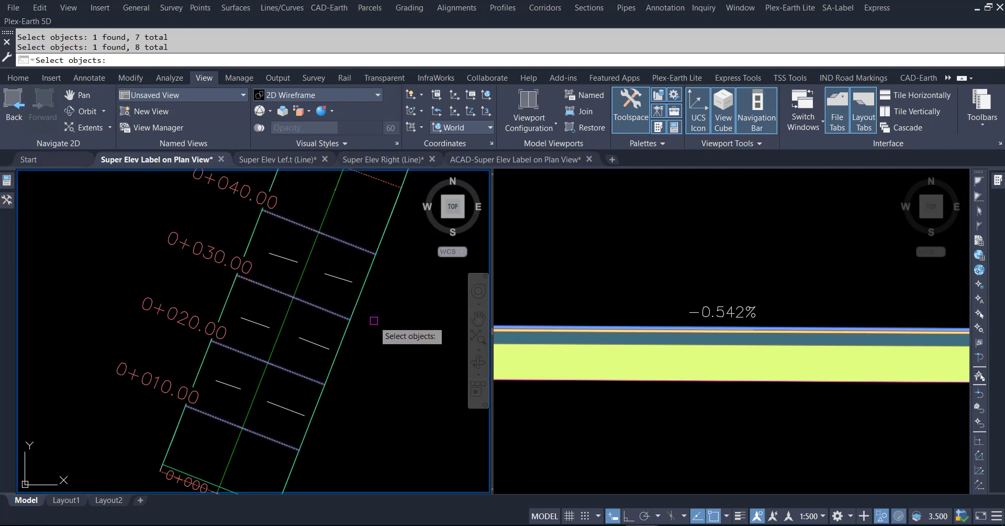
Pick the road alignment and Tin Surface, then export the slopes to slope.csv in 01 Lane Slopes
{"action": "left_click", "coordinate": [287, 314]}
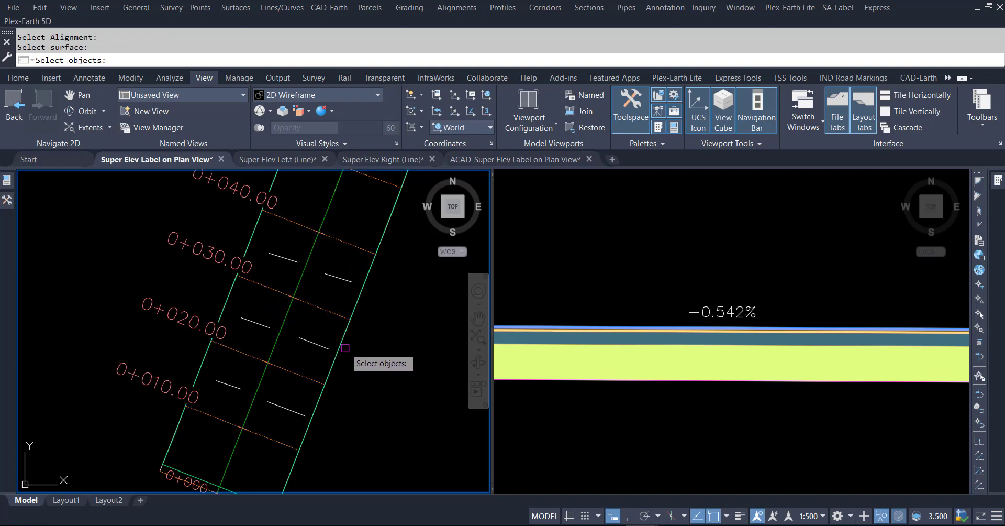
{"action": "left_click", "coordinate": [341, 344]}
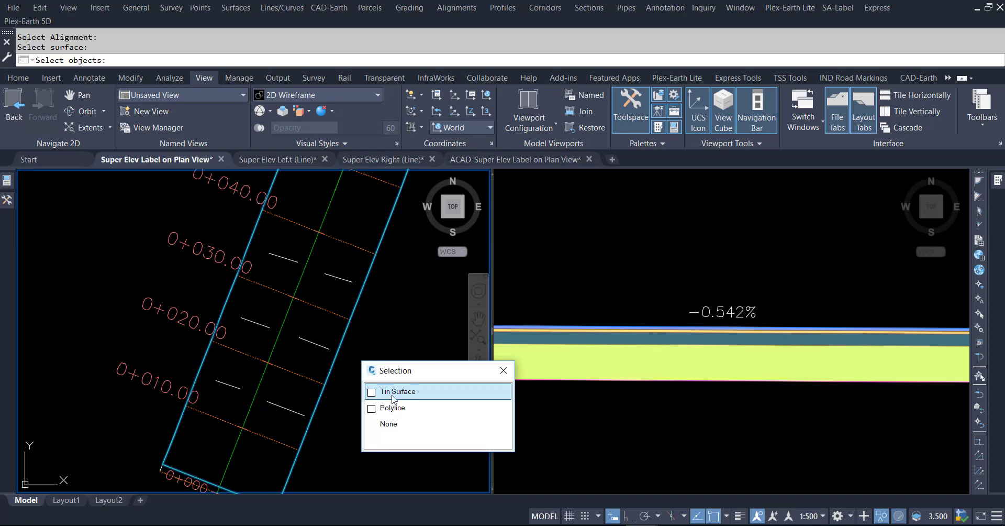
{"action": "left_click", "coordinate": [393, 396]}
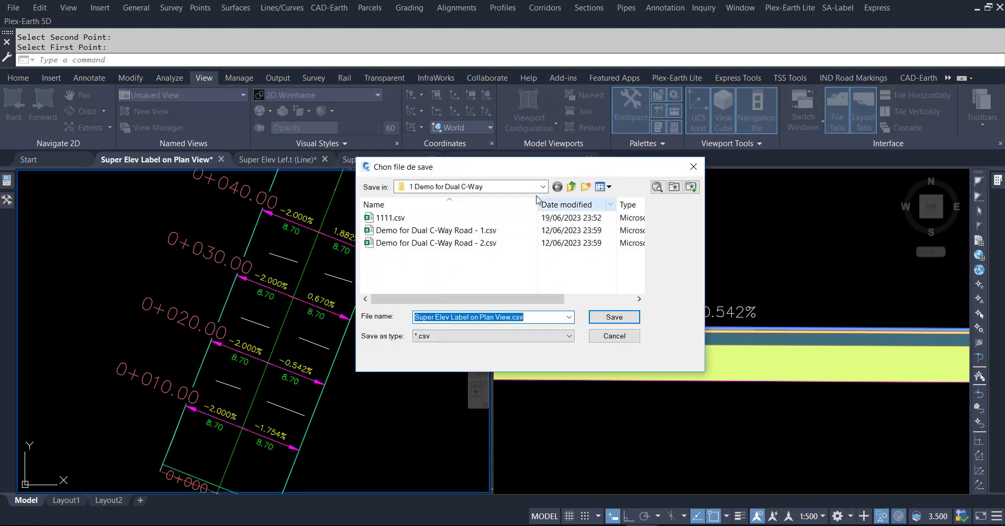
{"action": "left_click", "coordinate": [520, 187]}
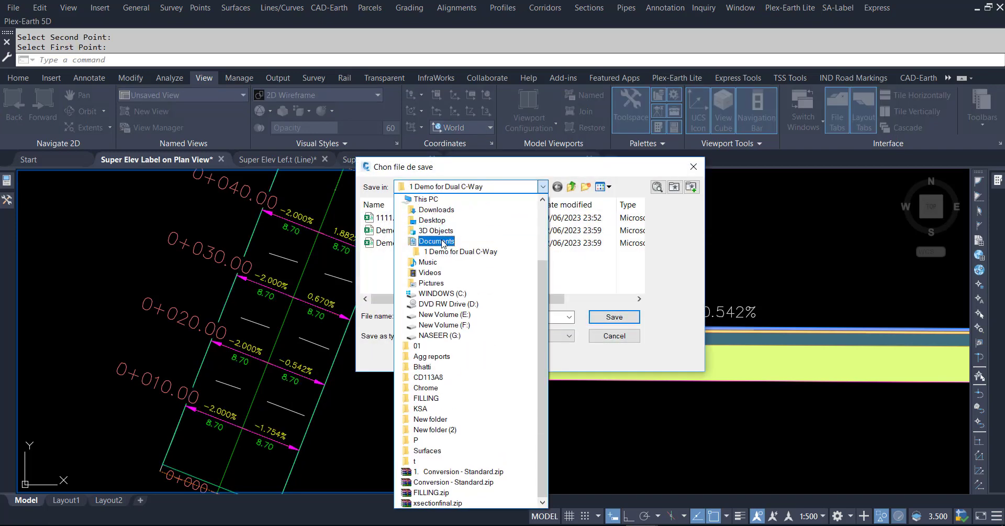
{"action": "left_click", "coordinate": [442, 242]}
{"action": "double_click", "coordinate": [405, 215]}
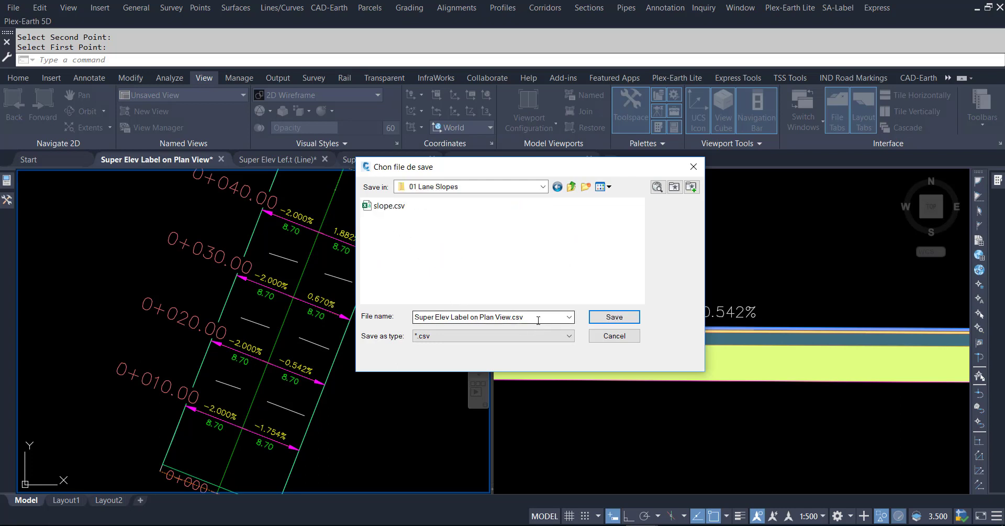
{"action": "type", "text": "slope 1"}
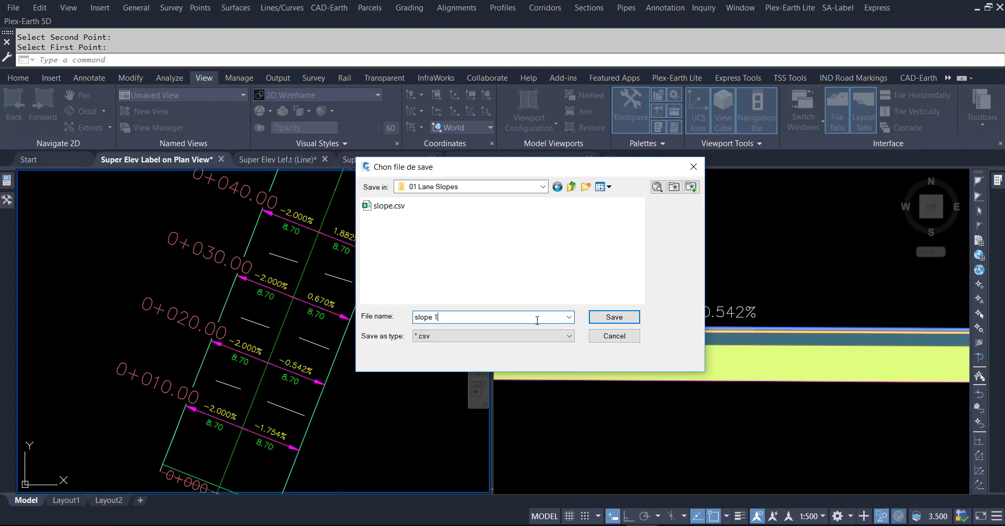
{"action": "key", "text": "Return"}
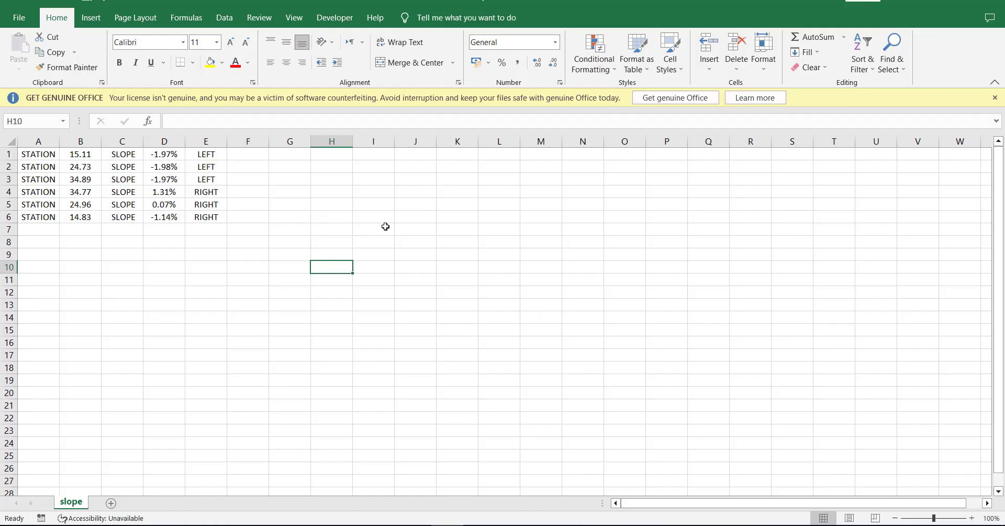
{"action": "left_click", "coordinate": [370, 226]}
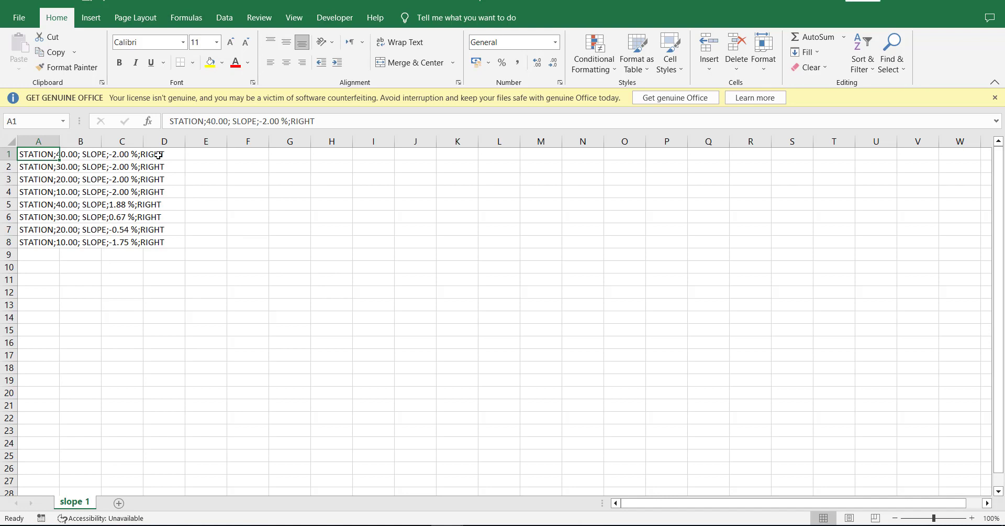
Attempt Text to Columns on A1:D8 and dismiss the one-column-only warning
{"action": "left_click_drag", "start_coordinate": [158, 155], "coordinate": [45, 242]}
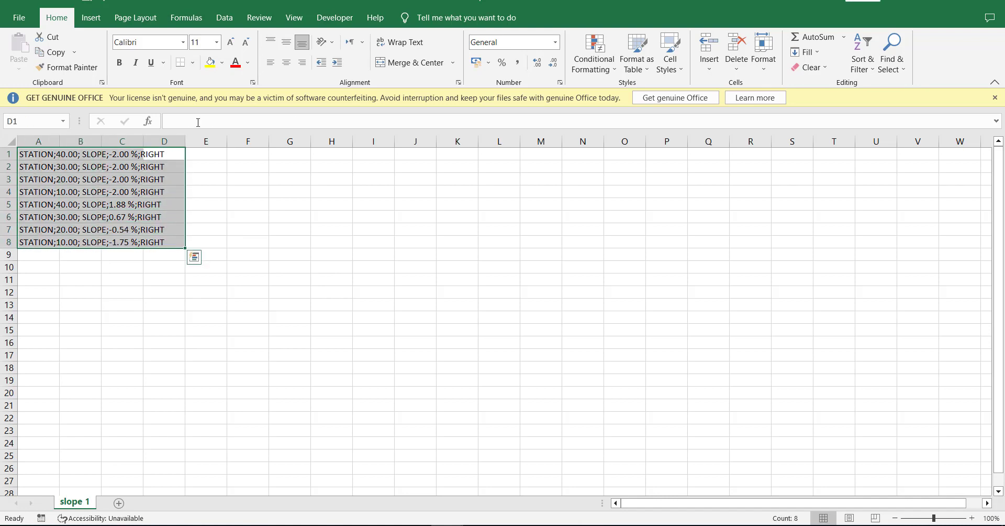
{"action": "left_click", "coordinate": [225, 19]}
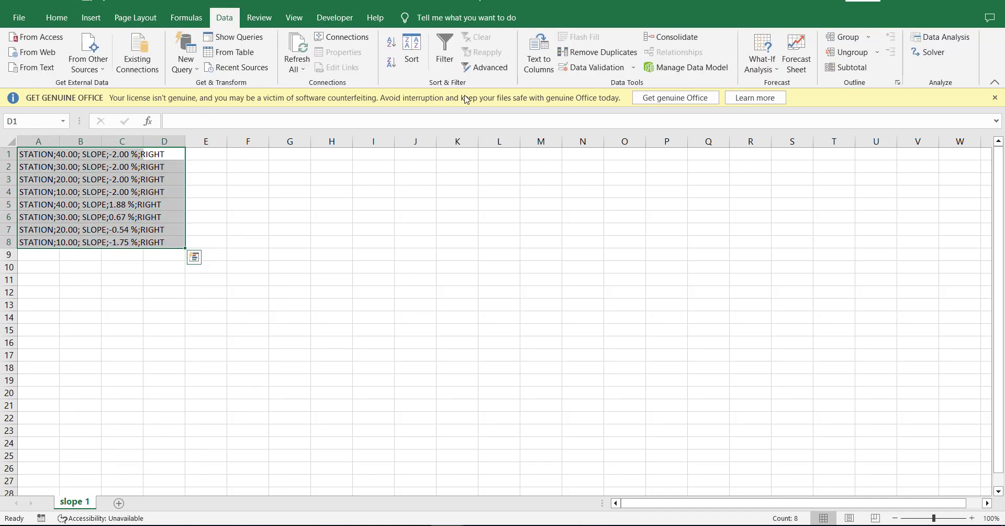
{"action": "left_click", "coordinate": [535, 77]}
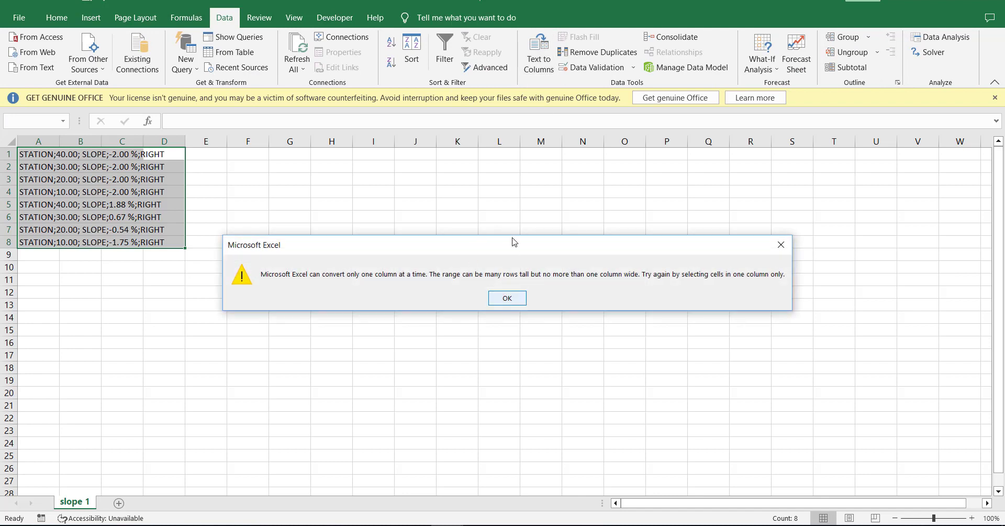
{"action": "left_click", "coordinate": [507, 298]}
{"action": "left_click", "coordinate": [316, 204]}
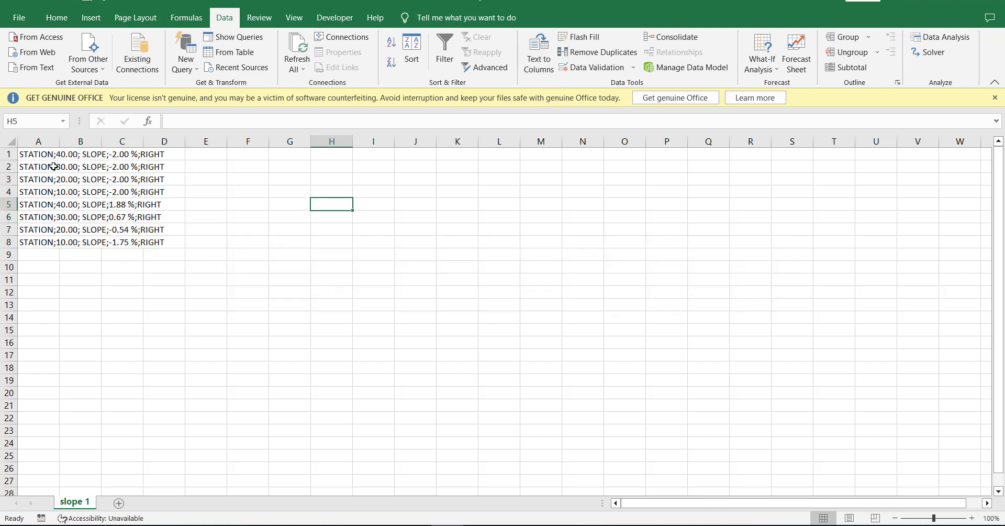
Split the combined text in A1:A8 into columns using the semicolon delimiter
{"action": "left_click_drag", "start_coordinate": [39, 154], "coordinate": [42, 241]}
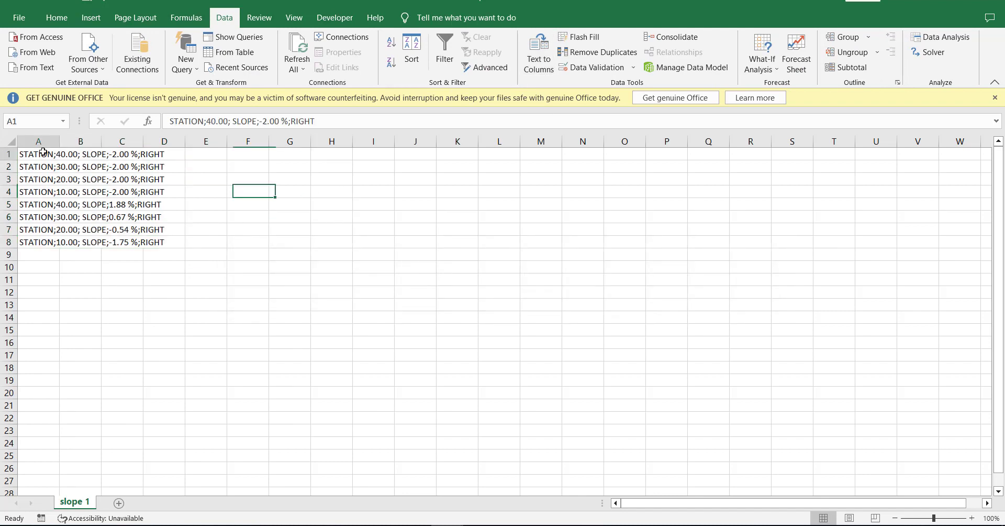
{"action": "left_click", "coordinate": [539, 63]}
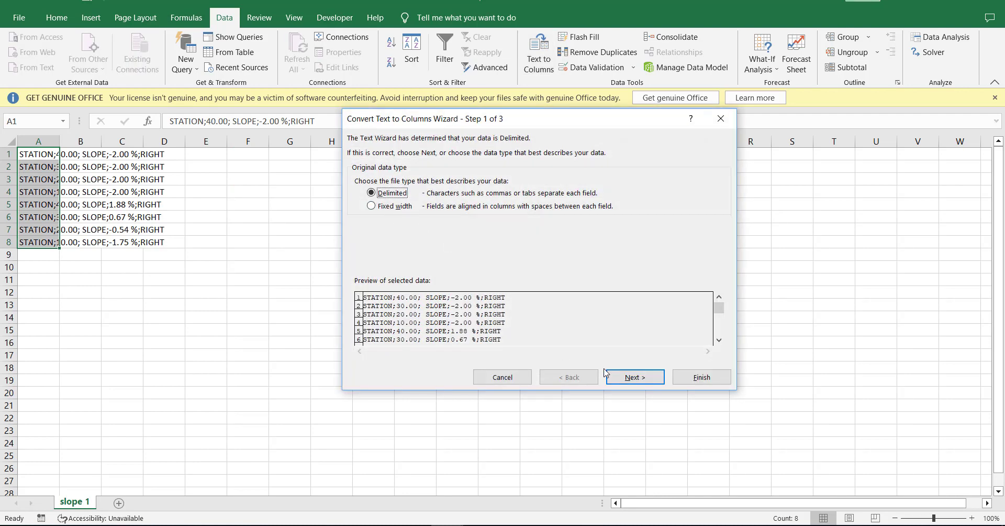
{"action": "left_click", "coordinate": [636, 378]}
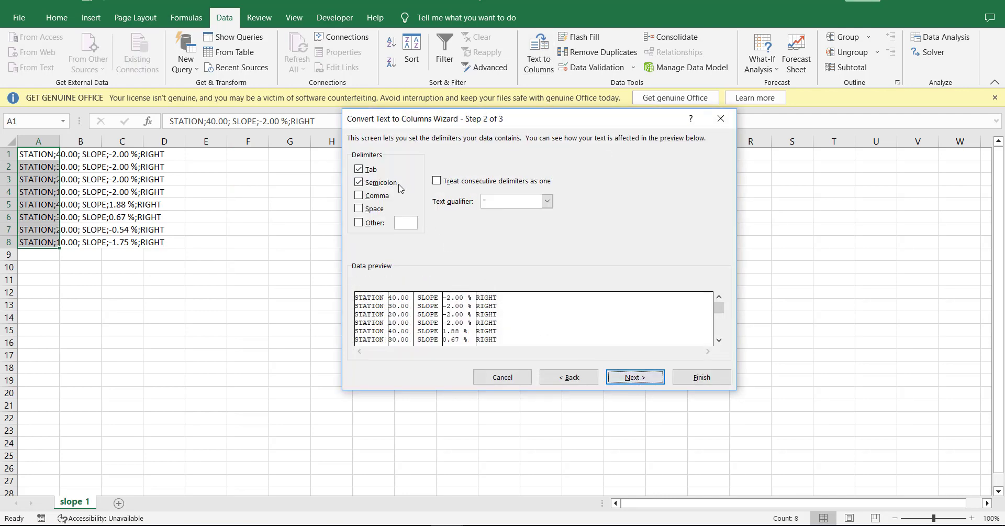
{"action": "left_click", "coordinate": [632, 379]}
{"action": "left_click", "coordinate": [702, 377]}
{"action": "left_click", "coordinate": [320, 317]}
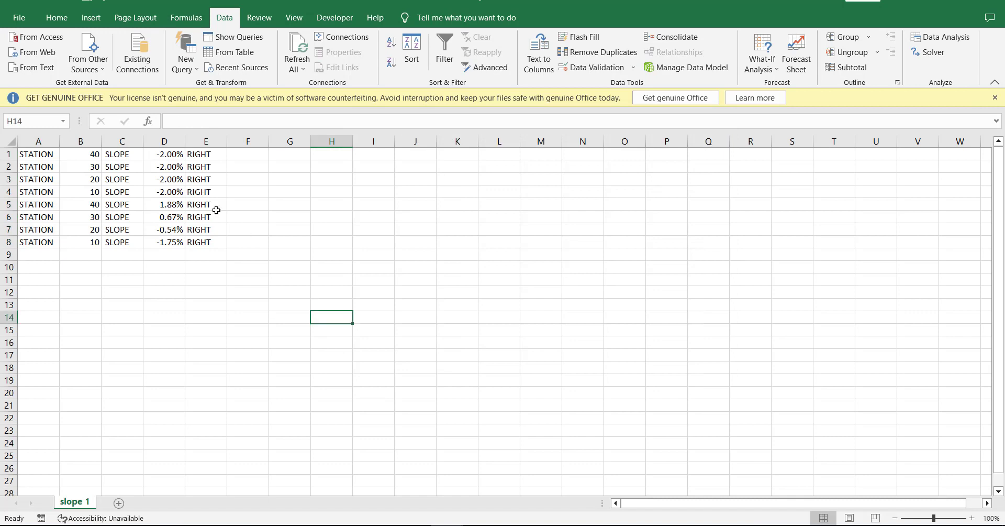
Center the contents of A1:E8, then return to the Super Elev Label on Plan View drawing
{"action": "left_click_drag", "start_coordinate": [194, 156], "coordinate": [18, 242]}
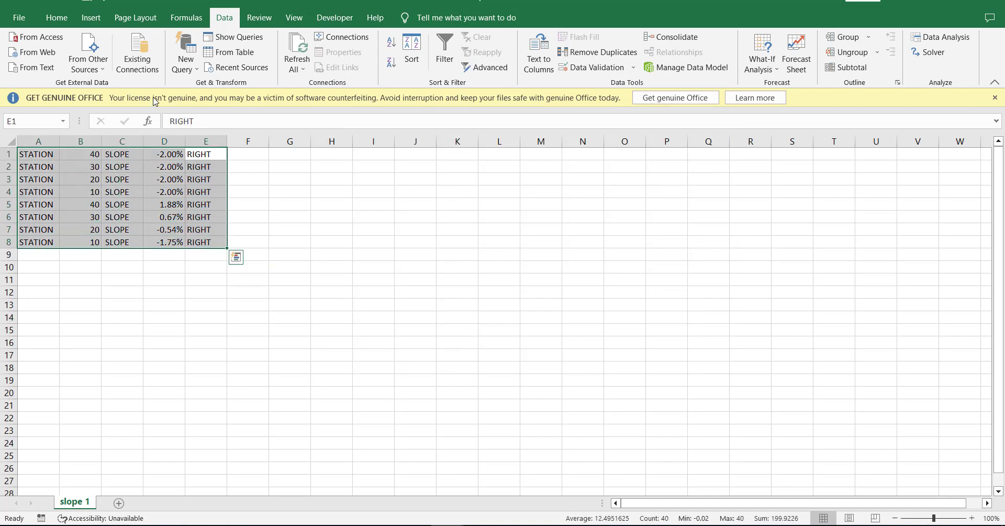
{"action": "left_click", "coordinate": [57, 17]}
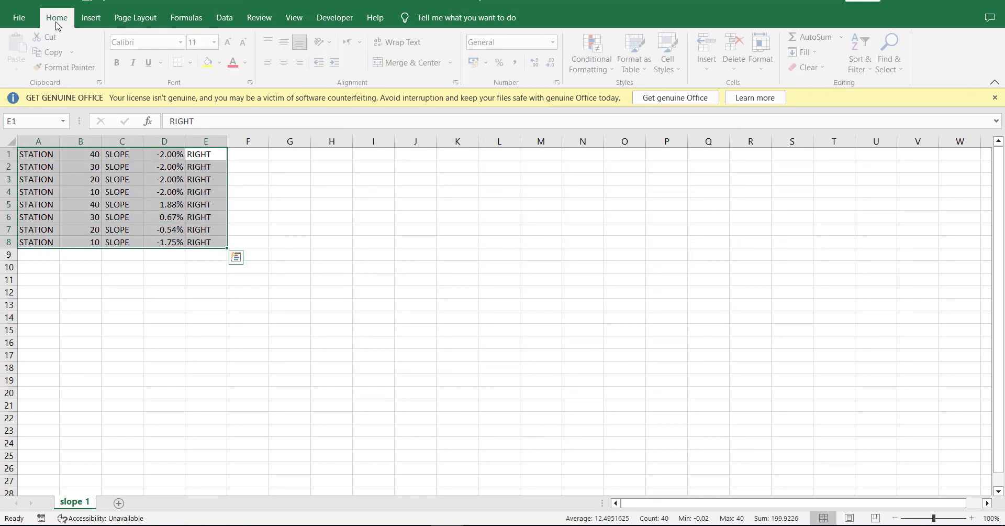
{"action": "left_click", "coordinate": [286, 63]}
{"action": "left_click", "coordinate": [373, 290]}
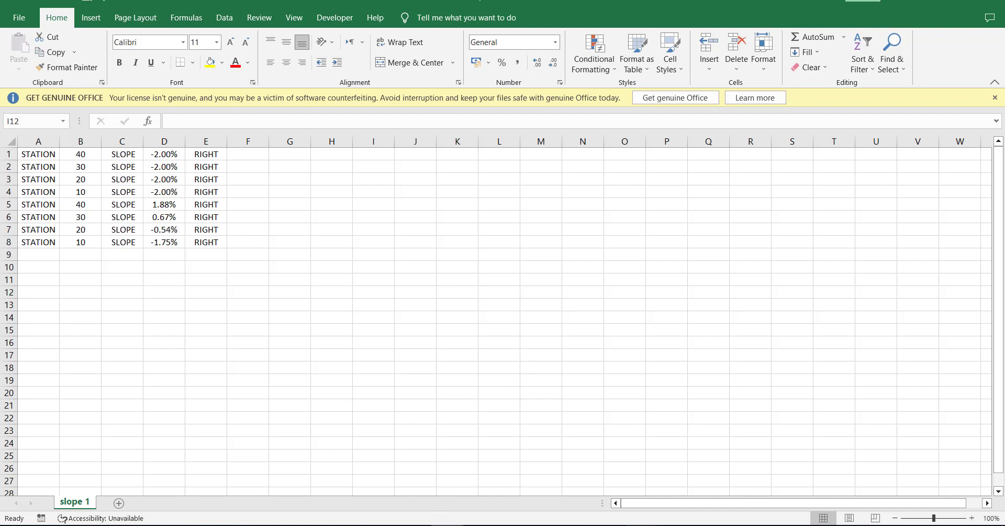
{"action": "left_click", "coordinate": [468, 513]}
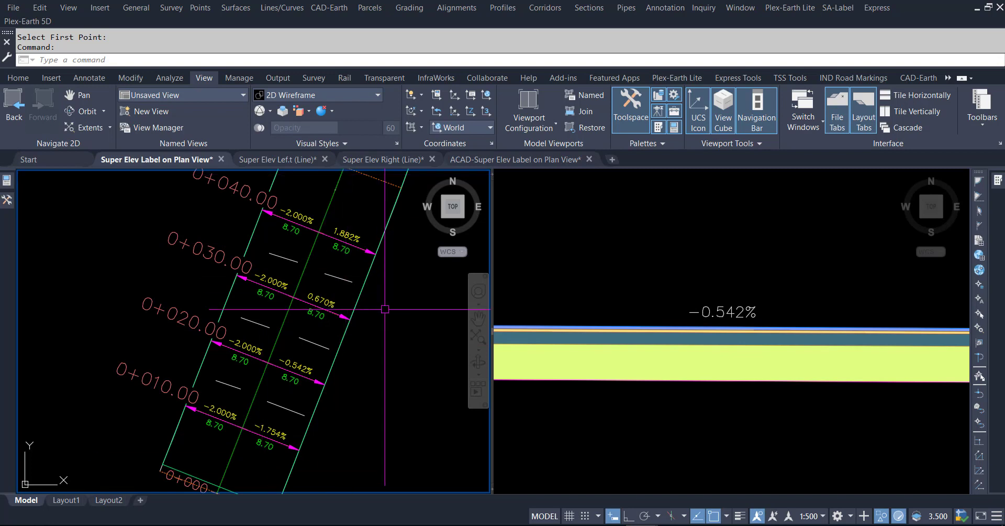
Undo the previous slope labels and restart the TESTLALTOEXCEL slope export command
{"action": "key", "text": "ctrl+z"}
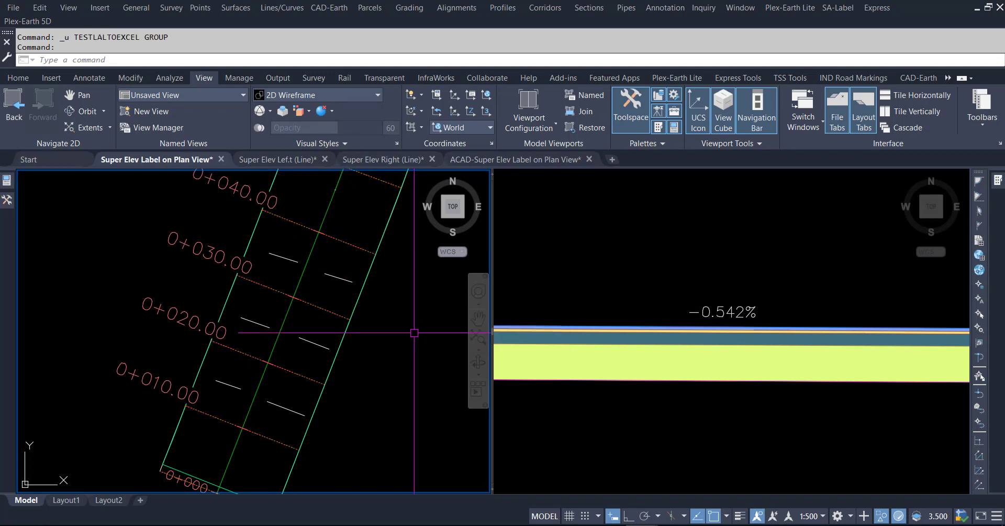
{"action": "key", "text": "Escape"}
{"action": "key", "text": "Escape"}
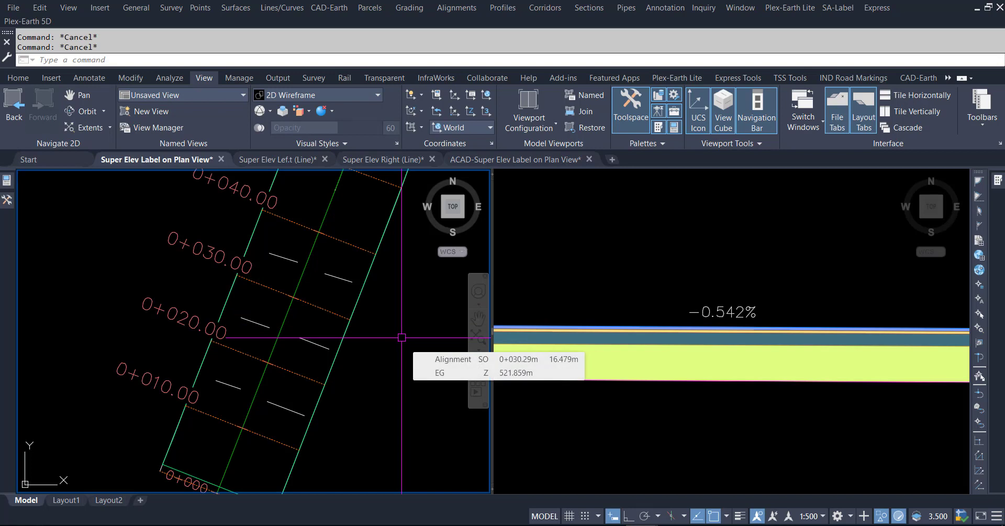
{"action": "type", "text": "t"}
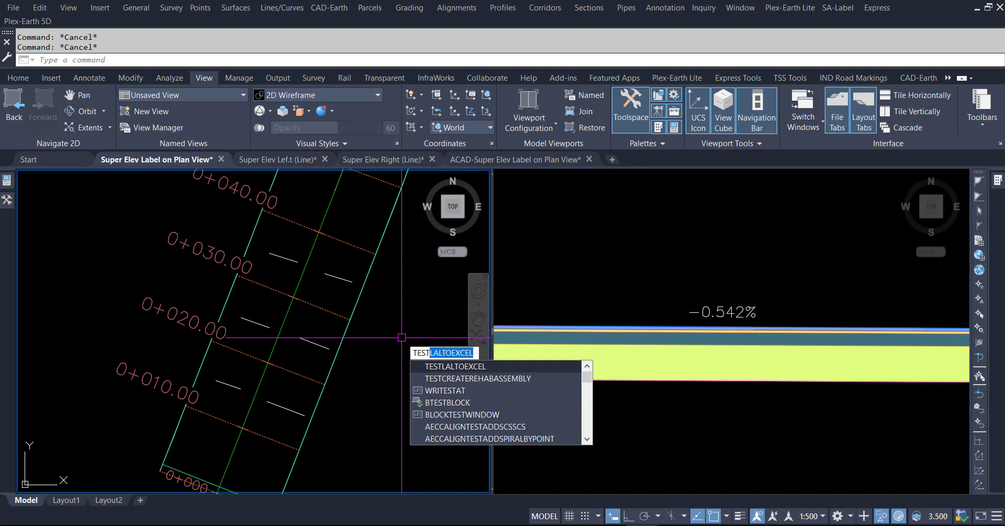
{"action": "key", "text": "Return"}
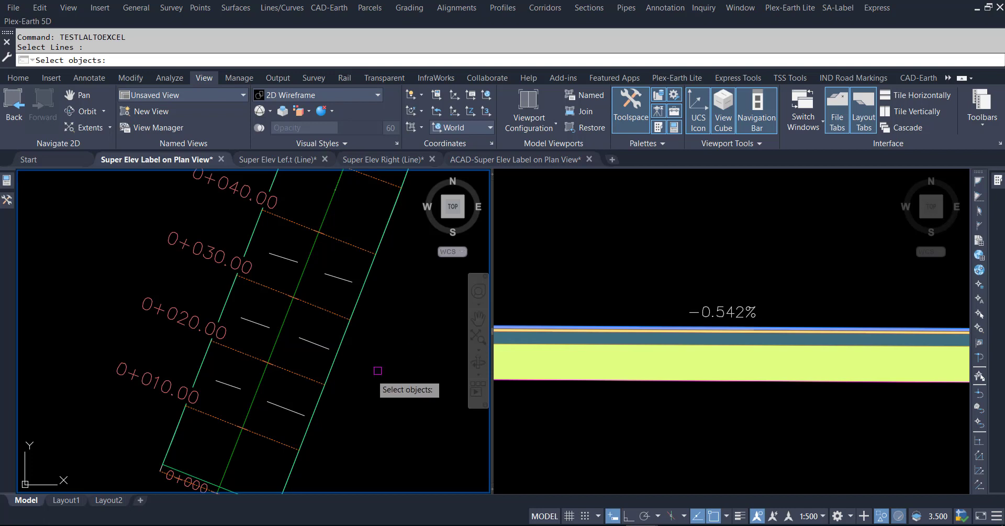
Pick the right-side station lines 0+010 through 0+070
{"action": "left_click", "coordinate": [281, 444]}
{"action": "left_click", "coordinate": [301, 375]}
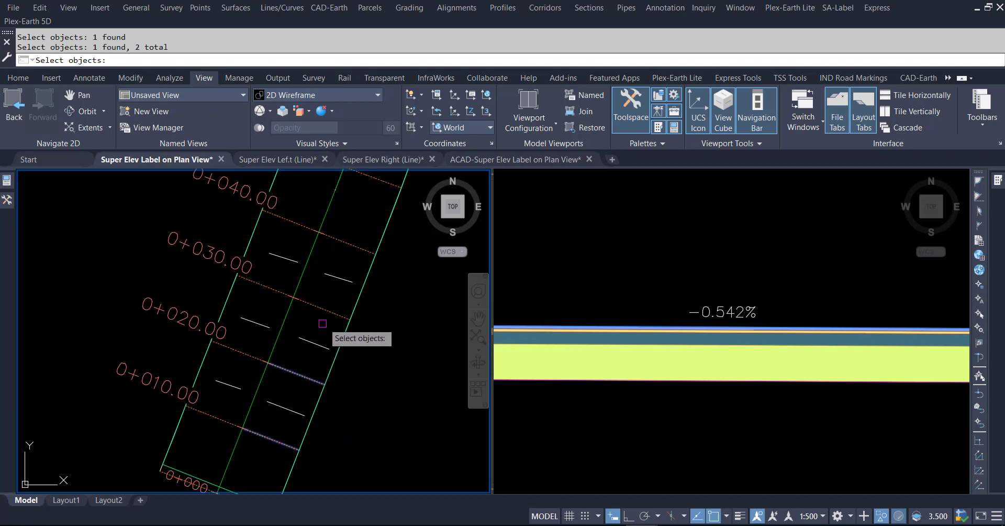
{"action": "left_click", "coordinate": [322, 311]}
{"action": "left_click", "coordinate": [349, 250]}
{"action": "scroll", "coordinate": [293, 398], "scroll_direction": "down", "scroll_amount": 4}
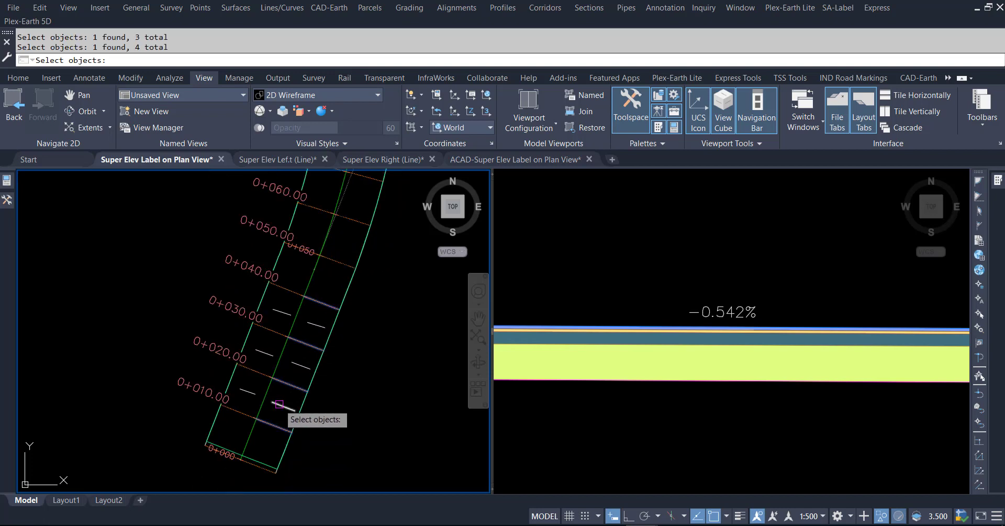
{"action": "left_click", "coordinate": [323, 316]}
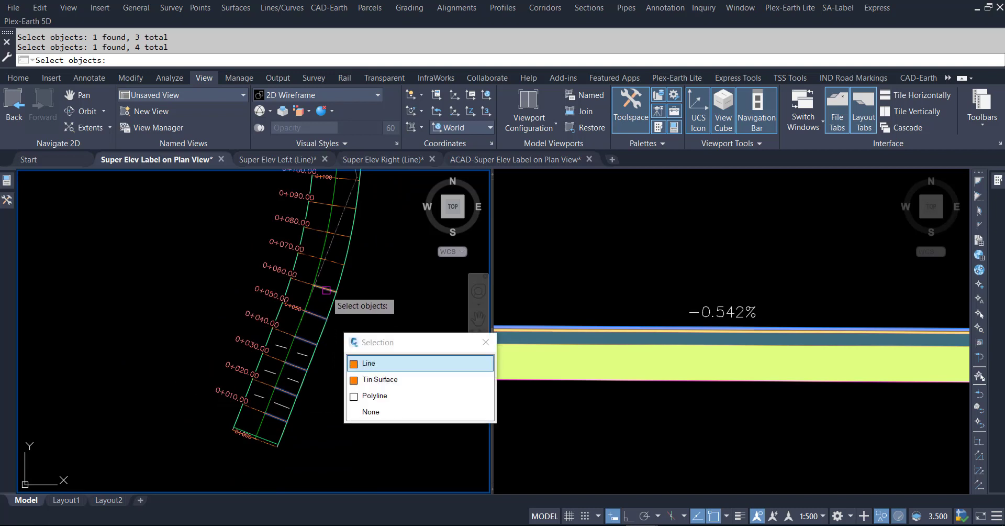
{"action": "left_click", "coordinate": [327, 289]}
{"action": "left_click", "coordinate": [337, 262]}
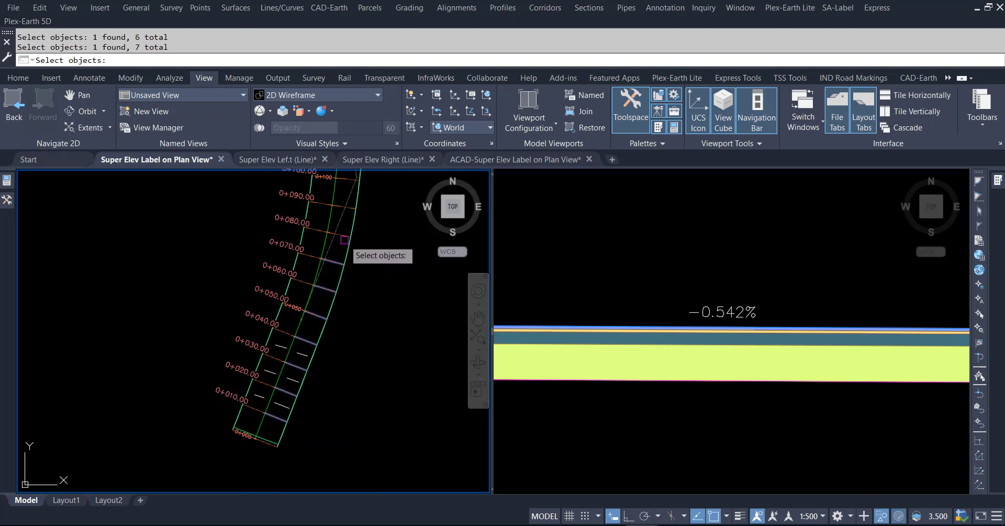
Add right-side station lines 0+080 through 0+120 to the selection
{"action": "middle_click_drag", "start_coordinate": [400, 248], "coordinate": [395, 351]}
{"action": "scroll", "coordinate": [327, 313], "scroll_direction": "up", "scroll_amount": 5}
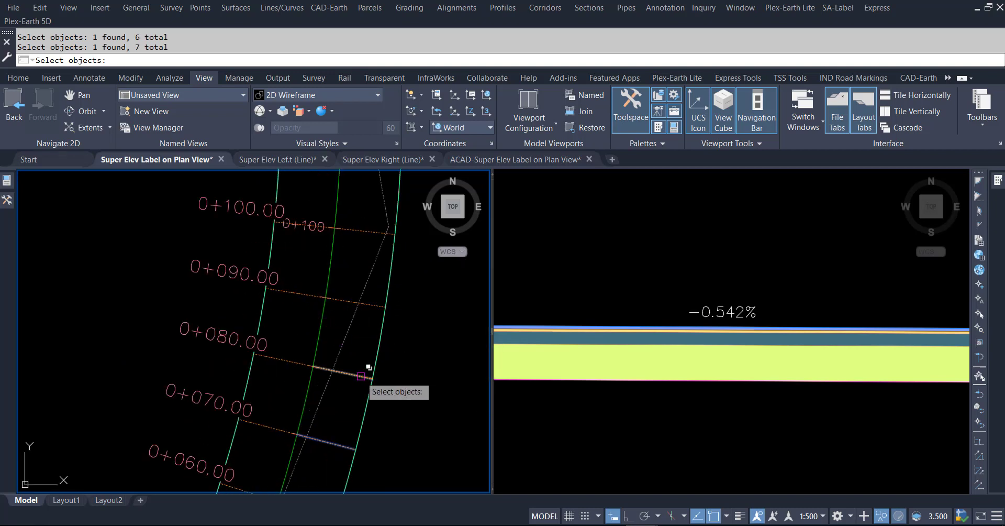
{"action": "left_click", "coordinate": [346, 303]}
{"action": "left_click", "coordinate": [367, 234]}
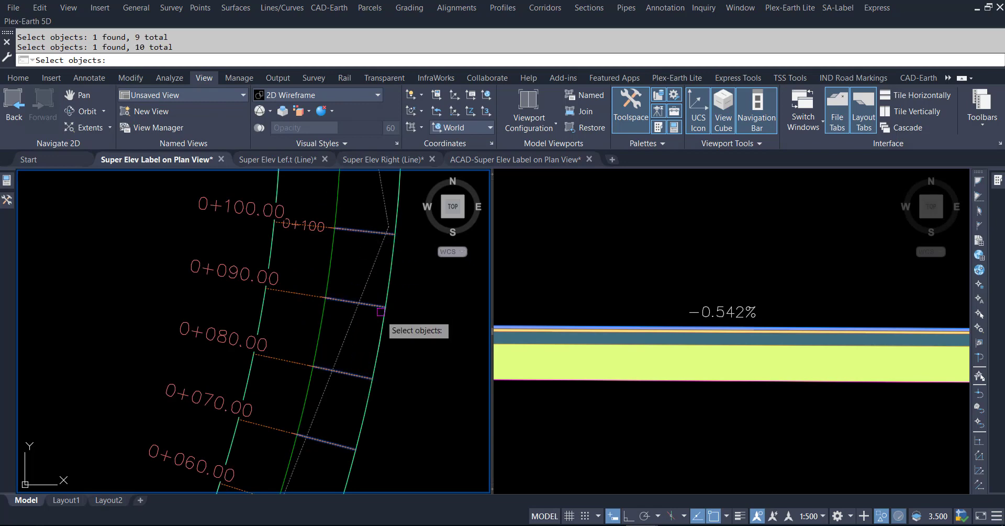
{"action": "scroll", "coordinate": [391, 404], "scroll_direction": "down", "scroll_amount": 4}
{"action": "left_click", "coordinate": [391, 404]}
{"action": "scroll", "coordinate": [384, 321], "scroll_direction": "up", "scroll_amount": 5}
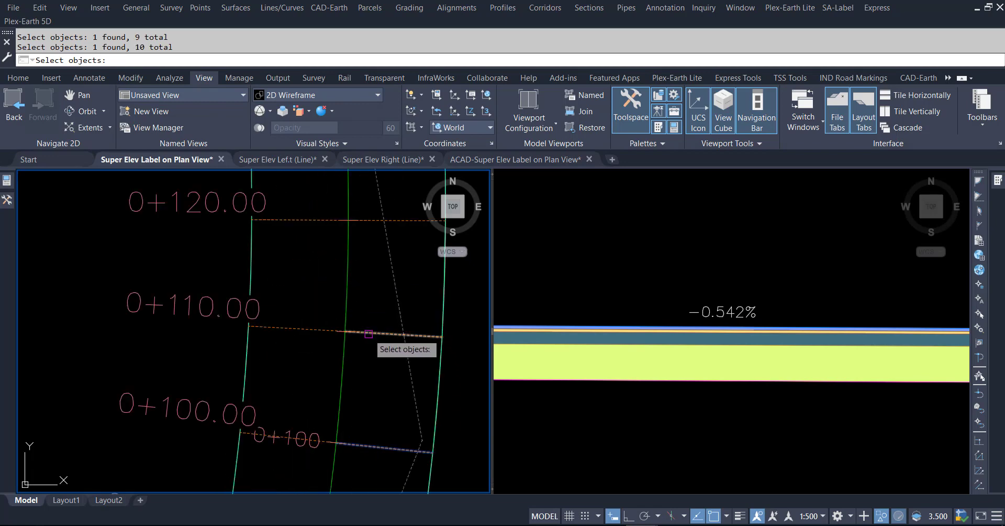
{"action": "left_click", "coordinate": [383, 333]}
{"action": "left_click", "coordinate": [372, 220]}
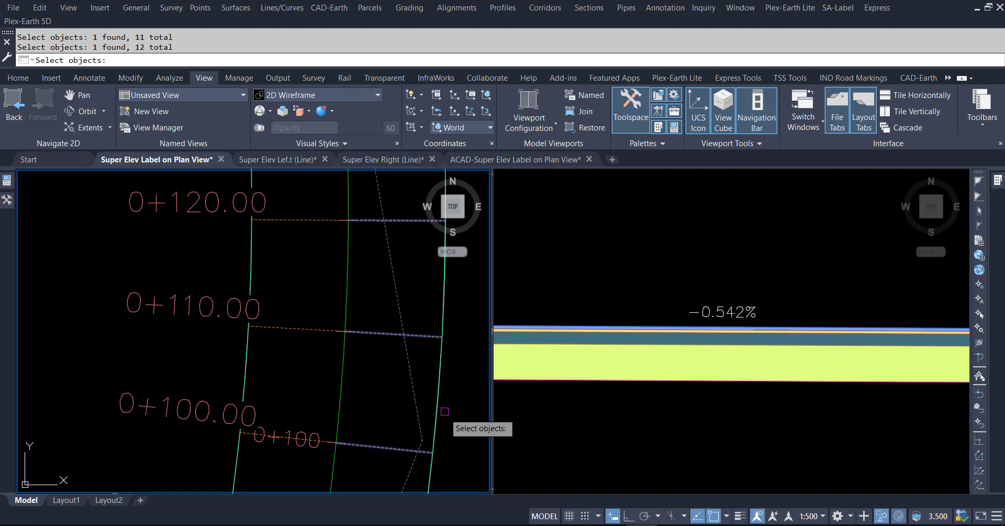
{"action": "scroll", "coordinate": [436, 403], "scroll_direction": "down", "scroll_amount": 2}
{"action": "scroll", "coordinate": [325, 287], "scroll_direction": "down", "scroll_amount": 2}
{"action": "scroll", "coordinate": [386, 269], "scroll_direction": "down", "scroll_amount": 2}
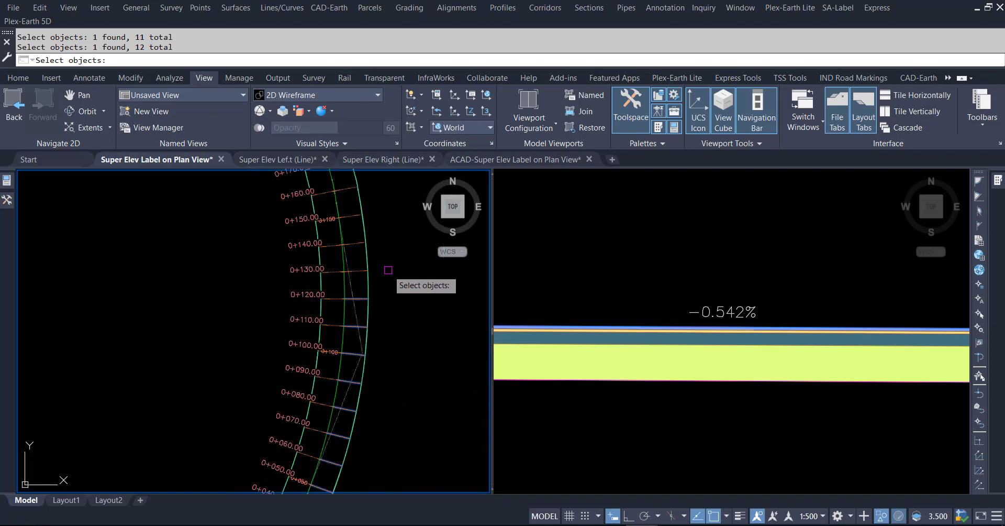
{"action": "scroll", "coordinate": [343, 287], "scroll_direction": "up", "scroll_amount": 2}
Add right-side station lines 0+130 through 0+200 to the selection
{"action": "left_click", "coordinate": [343, 286]}
{"action": "left_click", "coordinate": [343, 240]}
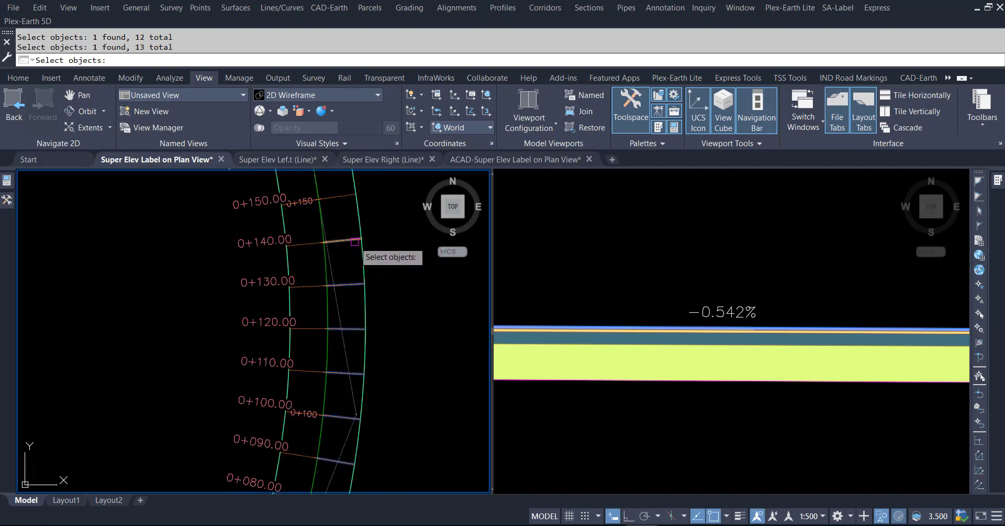
{"action": "left_click", "coordinate": [343, 199]}
{"action": "scroll", "coordinate": [377, 314], "scroll_direction": "down", "scroll_amount": 3}
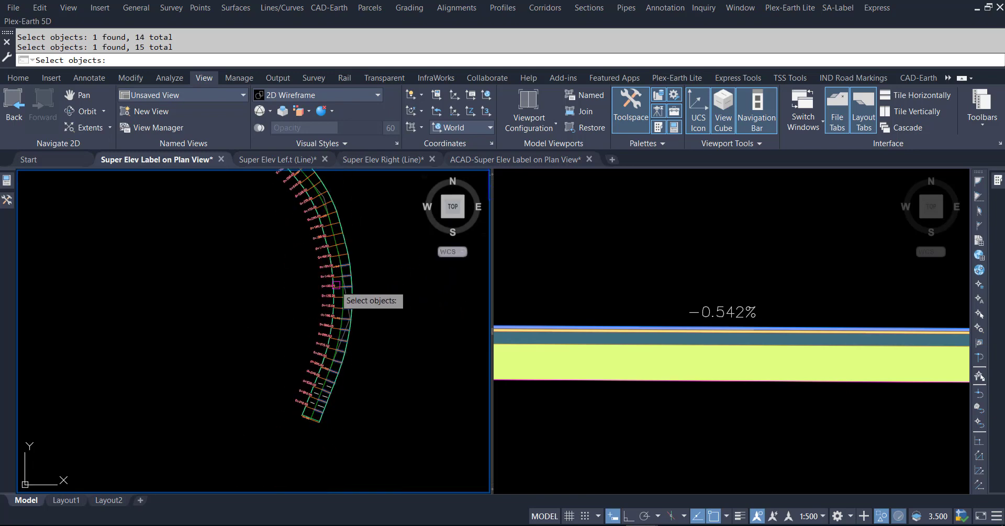
{"action": "scroll", "coordinate": [345, 294], "scroll_direction": "down", "scroll_amount": 2}
{"action": "scroll", "coordinate": [344, 265], "scroll_direction": "up", "scroll_amount": 5}
{"action": "left_click", "coordinate": [358, 308]}
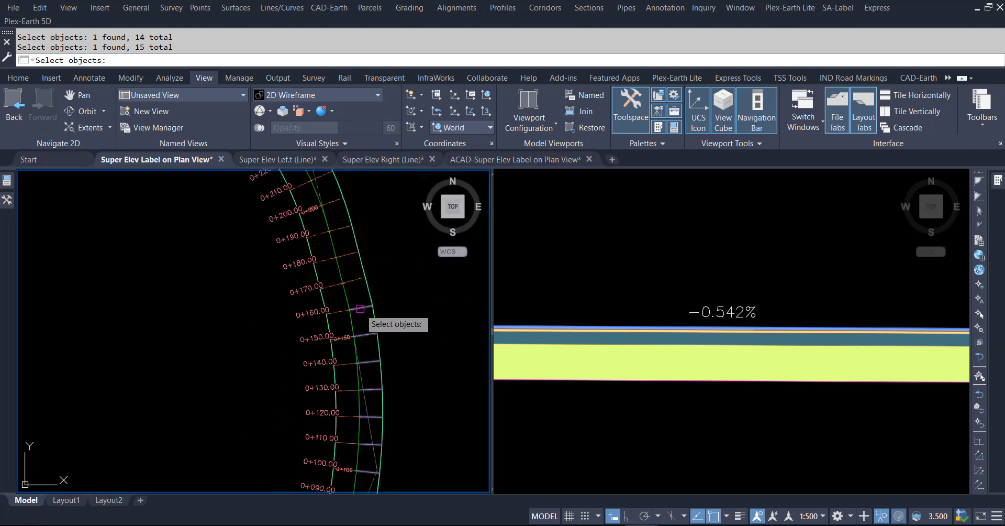
{"action": "left_click", "coordinate": [357, 283]}
{"action": "left_click", "coordinate": [349, 257]}
{"action": "left_click", "coordinate": [343, 230]}
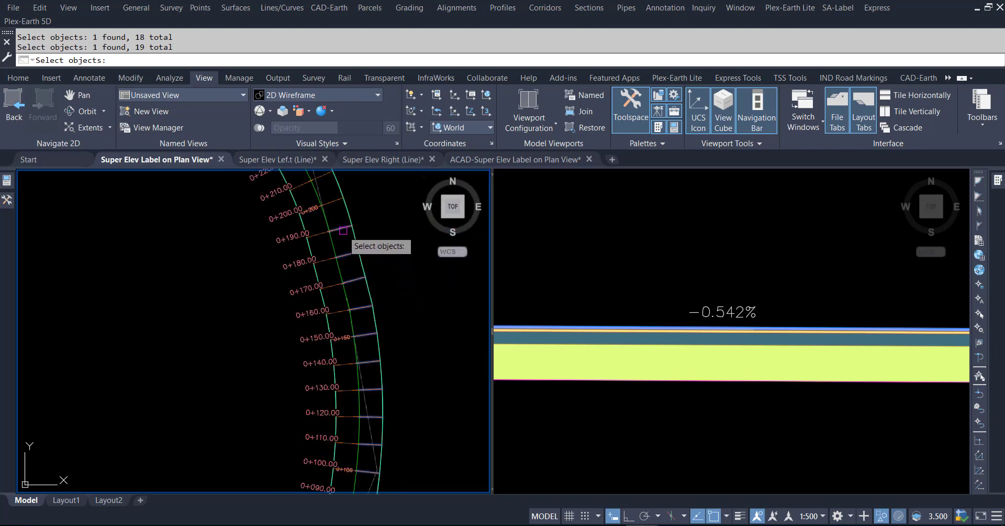
{"action": "left_click", "coordinate": [335, 202]}
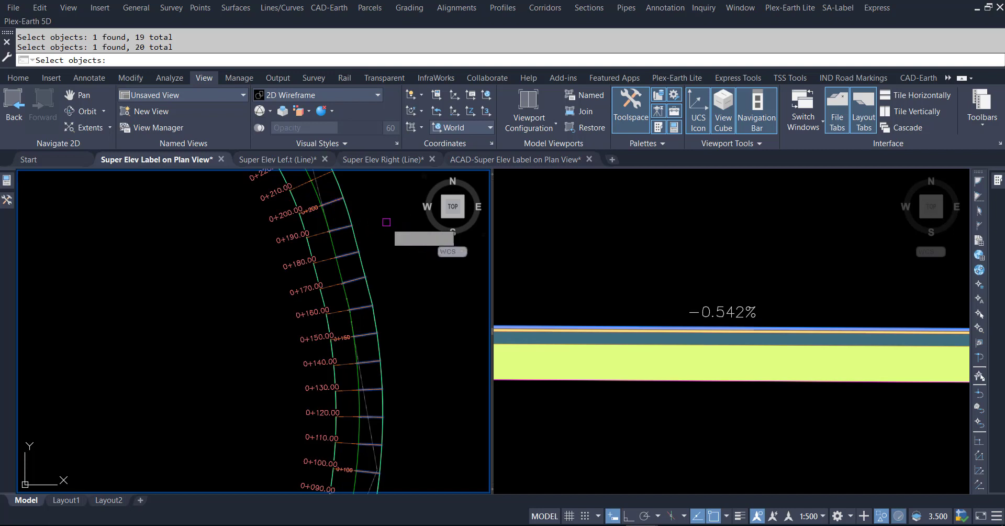
End line selection, pick the road alignment and Tin Surface, and draw the right-lane slope labels
{"action": "key", "text": "Return"}
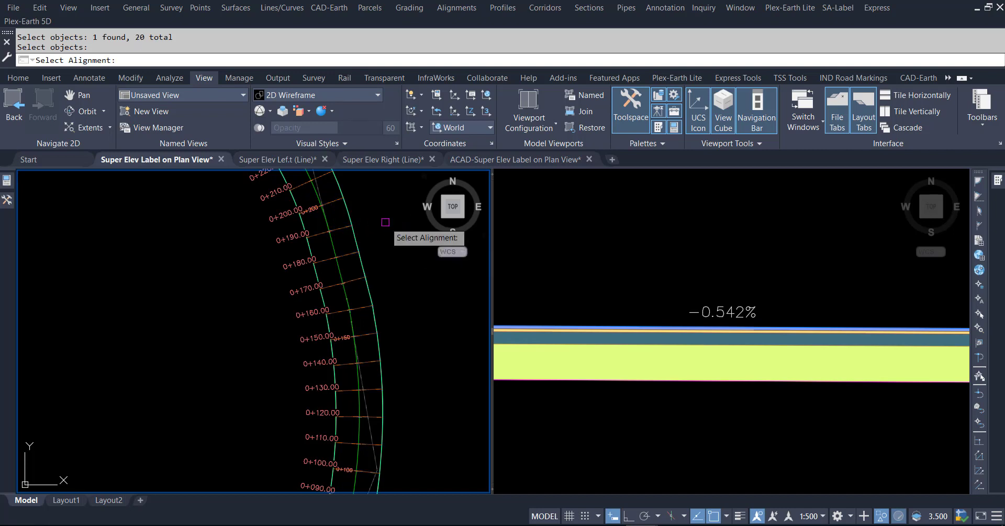
{"action": "left_click", "coordinate": [340, 275]}
{"action": "left_click", "coordinate": [365, 266]}
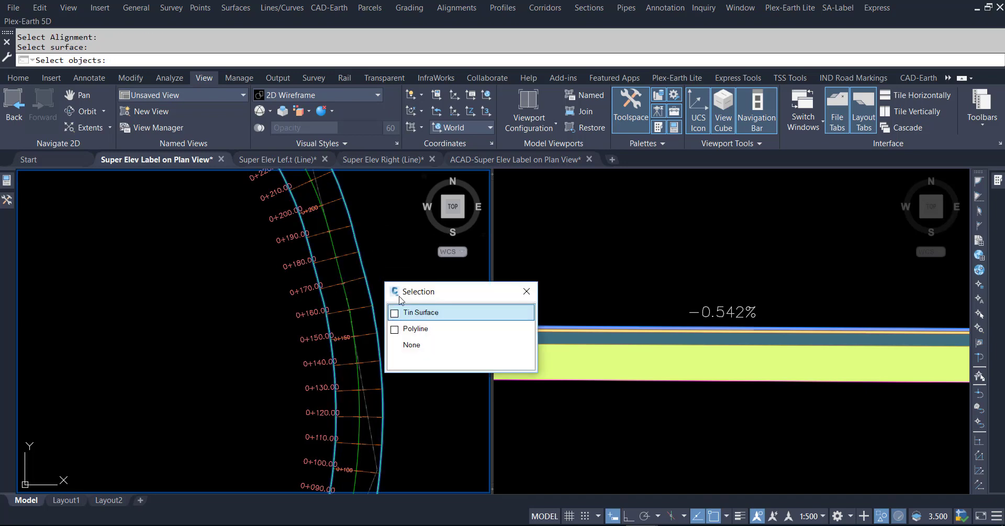
{"action": "left_click", "coordinate": [410, 313]}
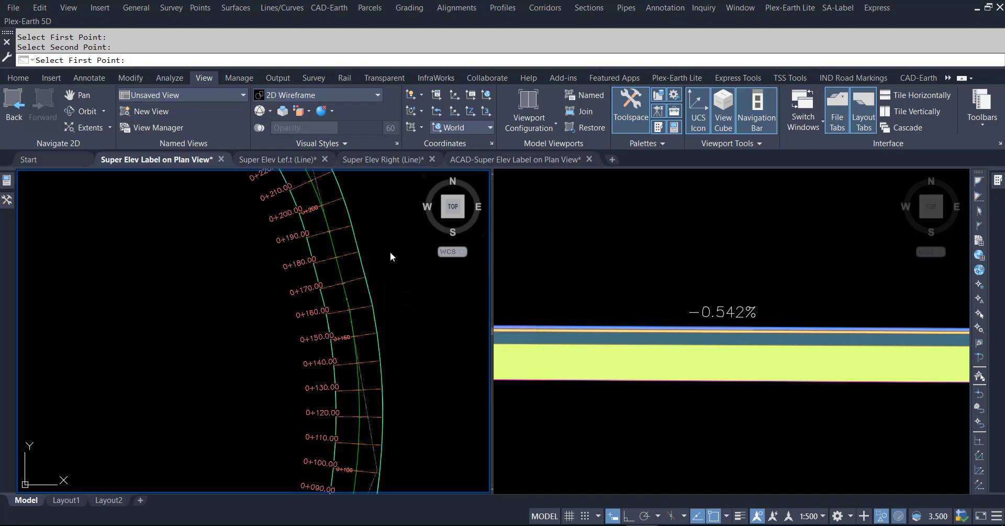
{"action": "key", "text": "Return"}
Save the export as Right Slope.csv in Documents\01 Lane Slopes and return to Civil 3D
{"action": "left_click", "coordinate": [542, 186]}
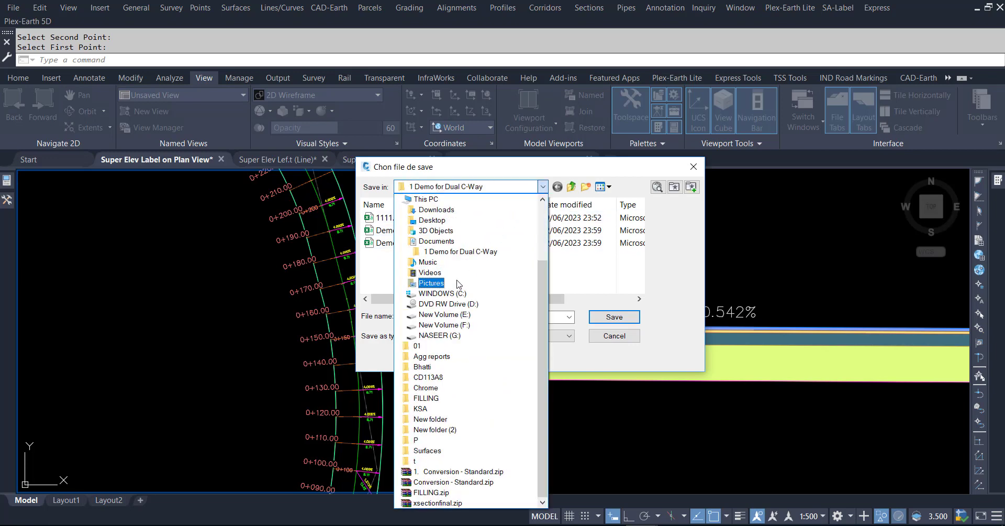
{"action": "left_click", "coordinate": [443, 241]}
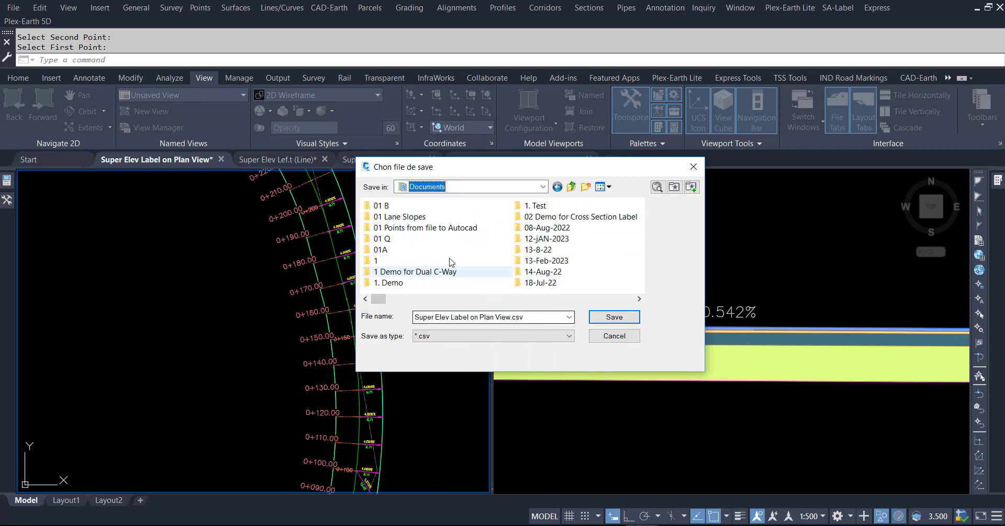
{"action": "double_click", "coordinate": [398, 216]}
{"action": "left_click", "coordinate": [530, 319]}
{"action": "type", "text": "Right Slope"}
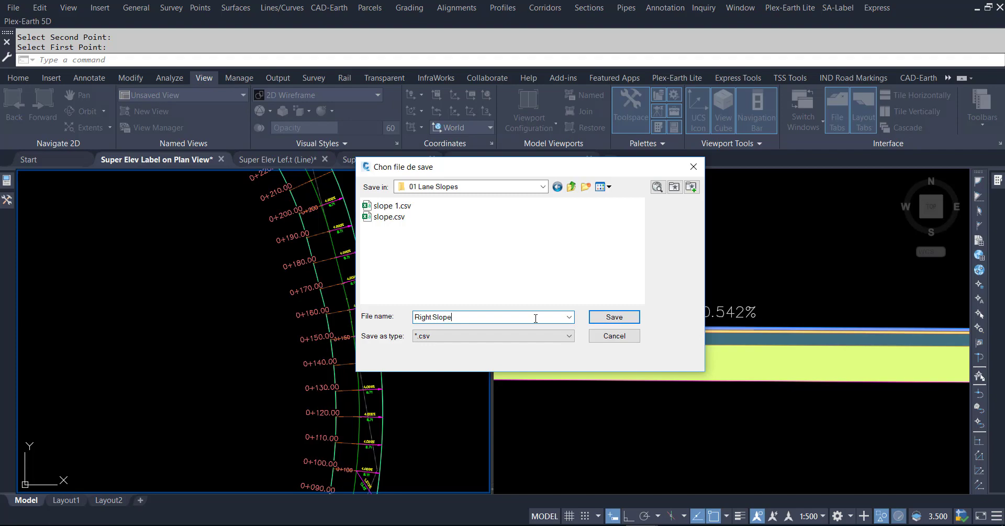
{"action": "key", "text": "Return"}
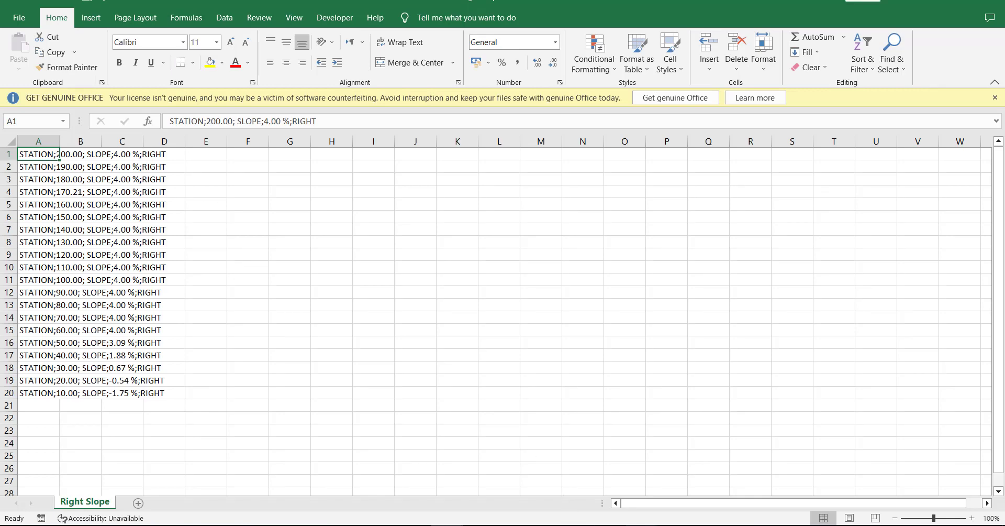
{"action": "left_click", "coordinate": [461, 495]}
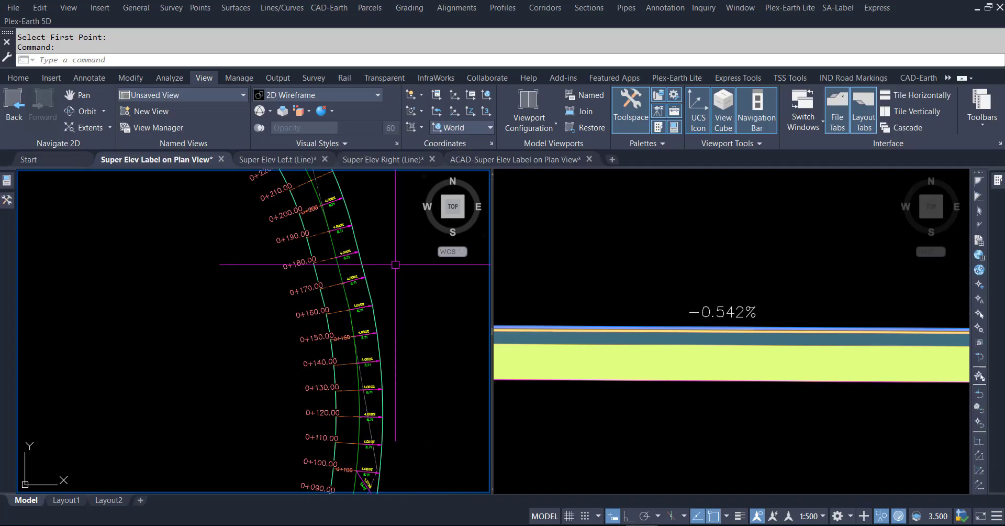
Restart the slope export command and pick station lines 0+010 through 0+040
{"action": "scroll", "coordinate": [395, 264], "scroll_direction": "down", "scroll_amount": 1}
{"action": "scroll", "coordinate": [387, 236], "scroll_direction": "down", "scroll_amount": 1}
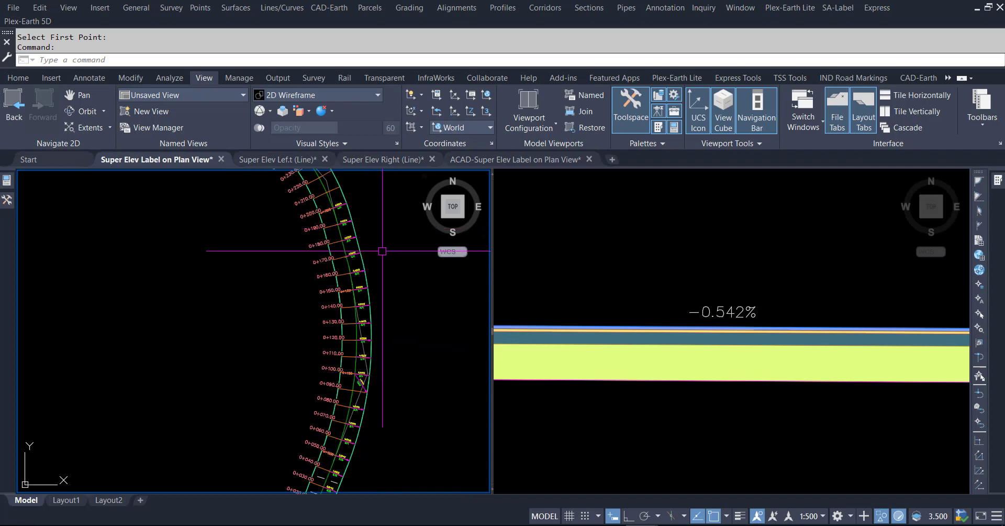
{"action": "scroll", "coordinate": [382, 251], "scroll_direction": "down", "scroll_amount": 2}
{"action": "scroll", "coordinate": [375, 345], "scroll_direction": "up", "scroll_amount": 2}
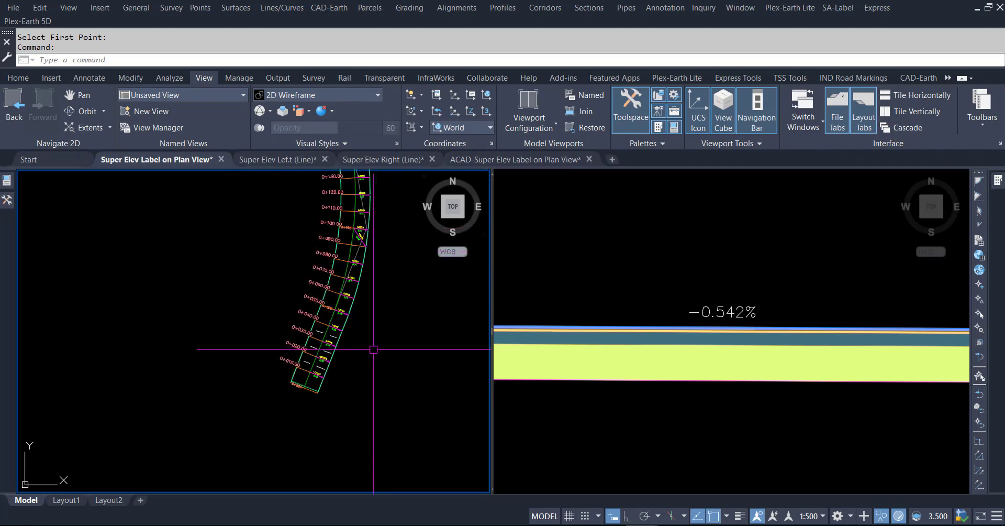
{"action": "type", "text": "test"}
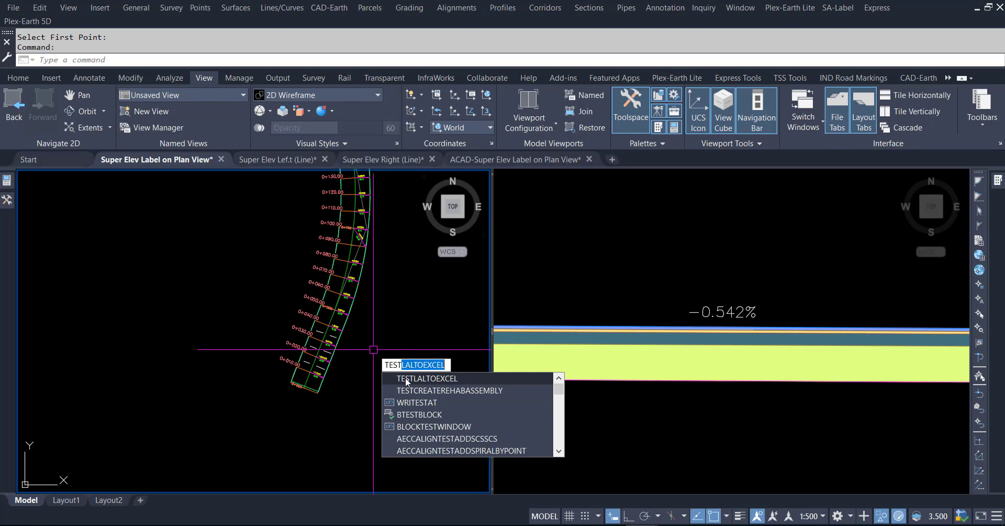
{"action": "left_click", "coordinate": [407, 381]}
{"action": "scroll", "coordinate": [298, 382], "scroll_direction": "up", "scroll_amount": 10}
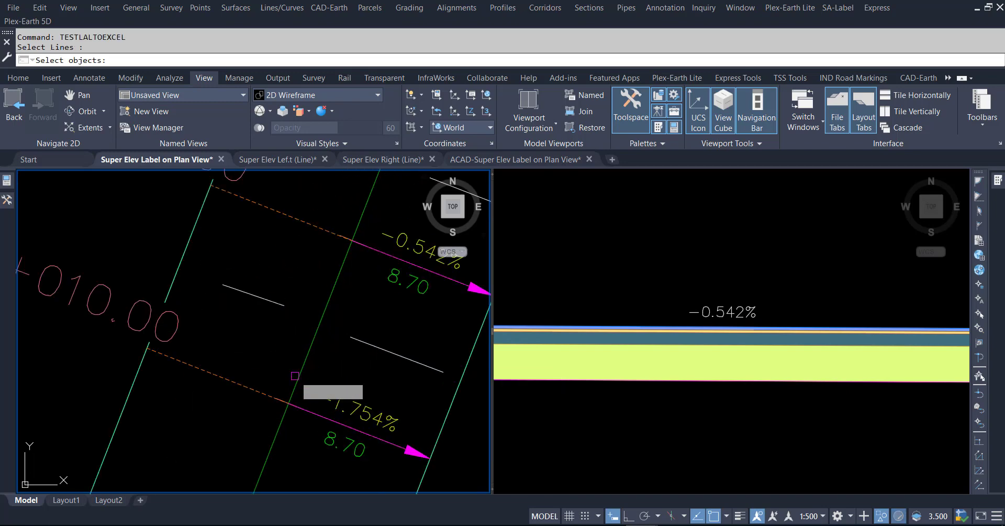
{"action": "left_click", "coordinate": [246, 384]}
{"action": "left_click", "coordinate": [293, 218]}
{"action": "scroll", "coordinate": [294, 413], "scroll_direction": "down", "scroll_amount": 4}
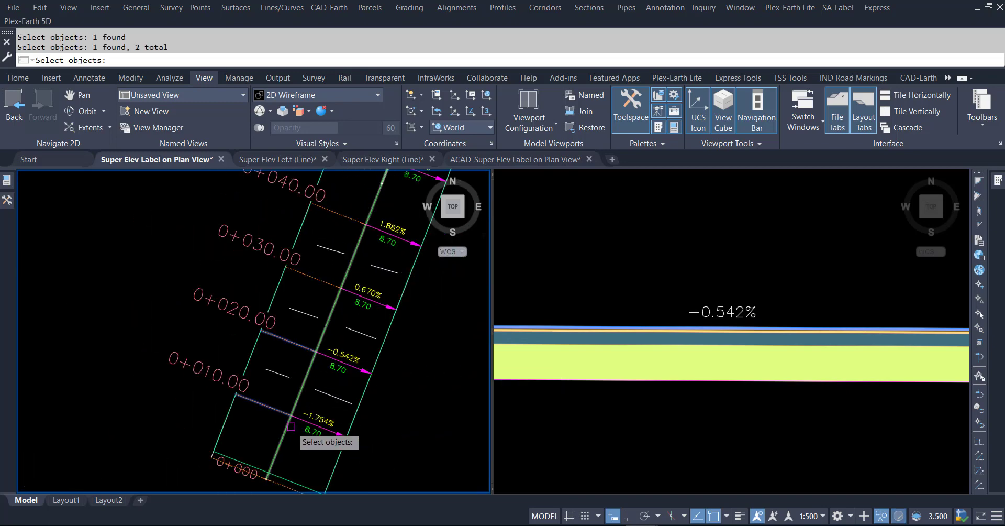
{"action": "left_click", "coordinate": [323, 285]}
{"action": "left_click", "coordinate": [348, 225]}
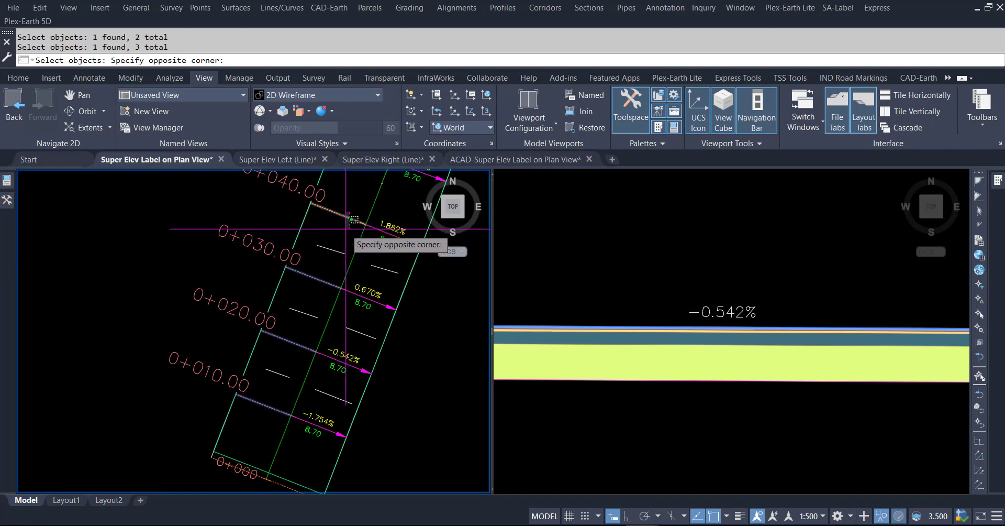
{"action": "left_click", "coordinate": [353, 219]}
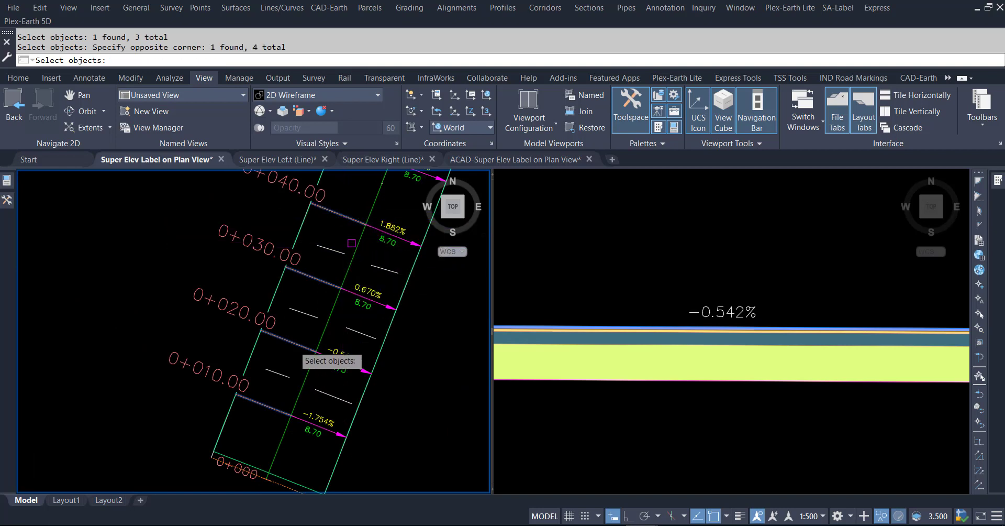
Add station lines 0+050 through 0+090 to the selection
{"action": "middle_click_drag", "start_coordinate": [319, 228], "coordinate": [259, 414]}
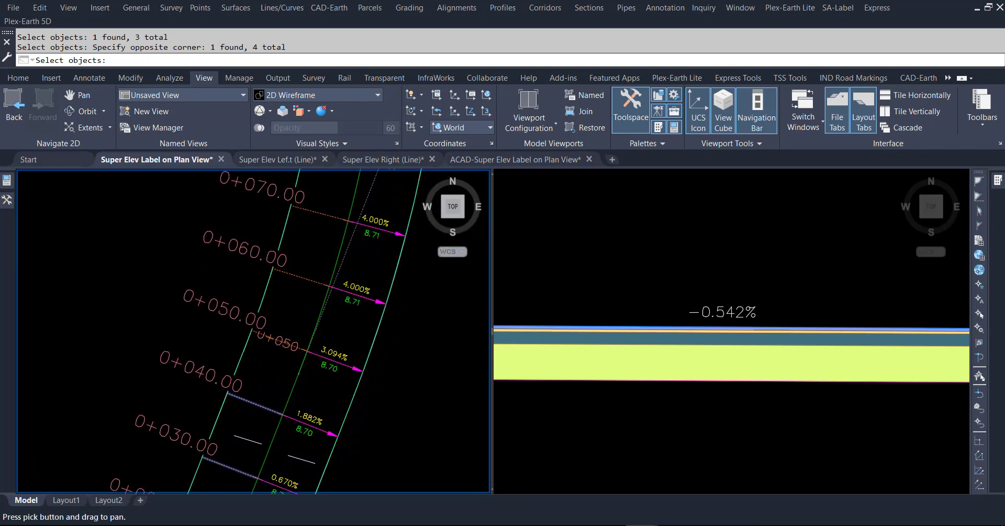
{"action": "scroll", "coordinate": [308, 343], "scroll_direction": "up", "scroll_amount": 3}
{"action": "left_click", "coordinate": [320, 378]}
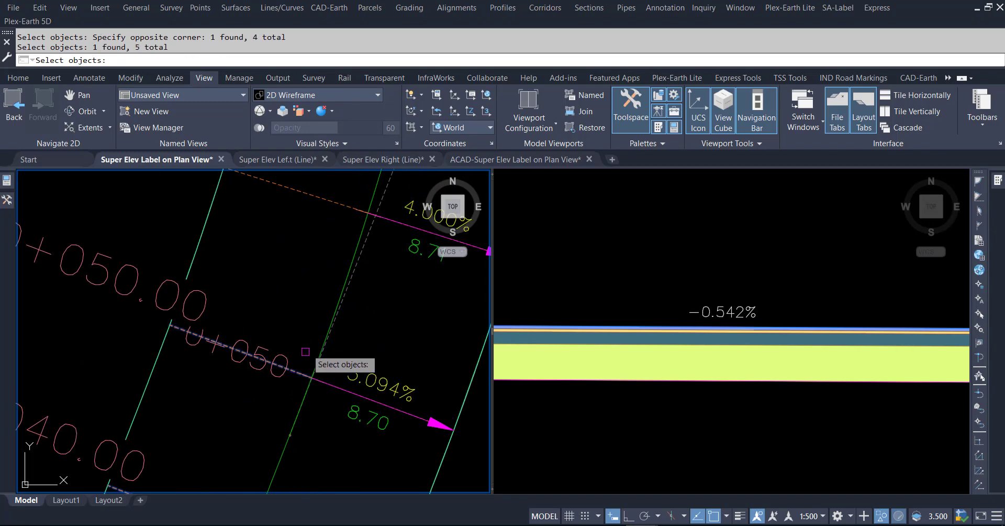
{"action": "left_click", "coordinate": [319, 212]}
{"action": "scroll", "coordinate": [309, 364], "scroll_direction": "down", "scroll_amount": 5}
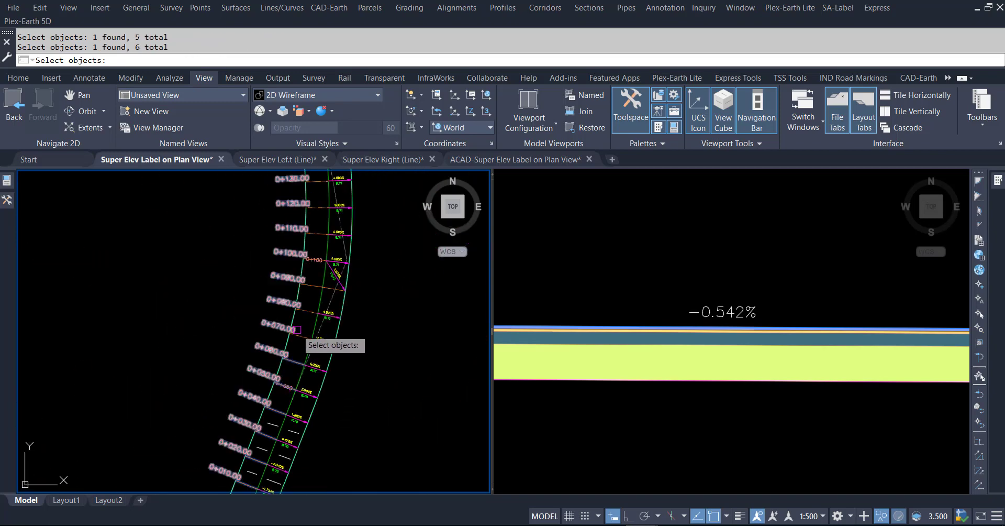
{"action": "left_click", "coordinate": [306, 338]}
{"action": "left_click", "coordinate": [309, 310]}
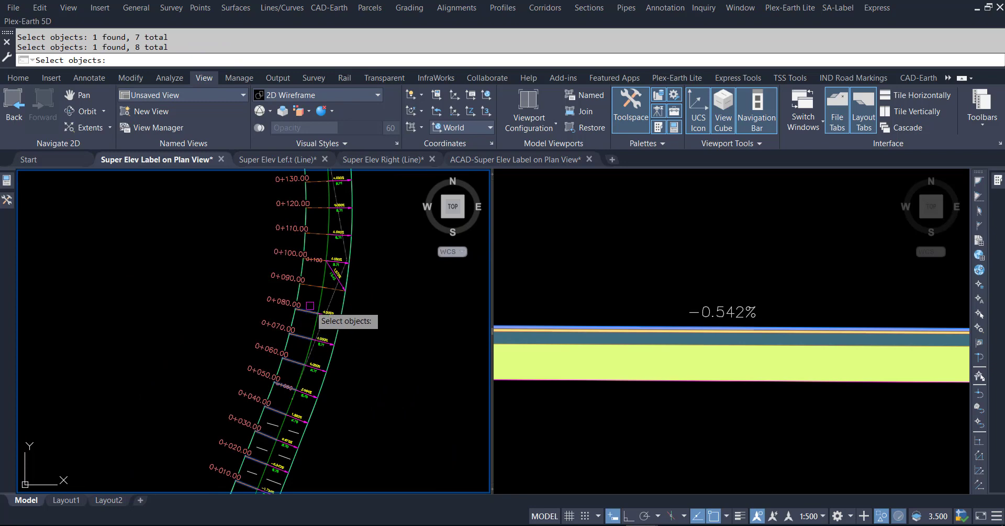
{"action": "left_click", "coordinate": [313, 288]}
{"action": "scroll", "coordinate": [320, 259], "scroll_direction": "up", "scroll_amount": 2}
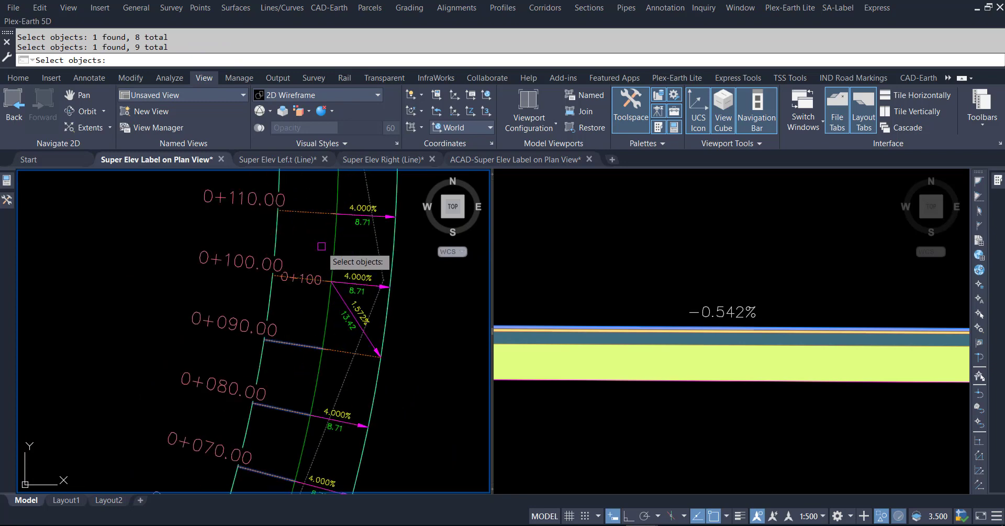
{"action": "scroll", "coordinate": [324, 272], "scroll_direction": "up", "scroll_amount": 2}
{"action": "scroll", "coordinate": [335, 351], "scroll_direction": "up", "scroll_amount": 2}
Add station lines 0+100 through 0+130 to the selection
{"action": "left_click", "coordinate": [336, 411]}
{"action": "scroll", "coordinate": [328, 411], "scroll_direction": "down", "scroll_amount": 3}
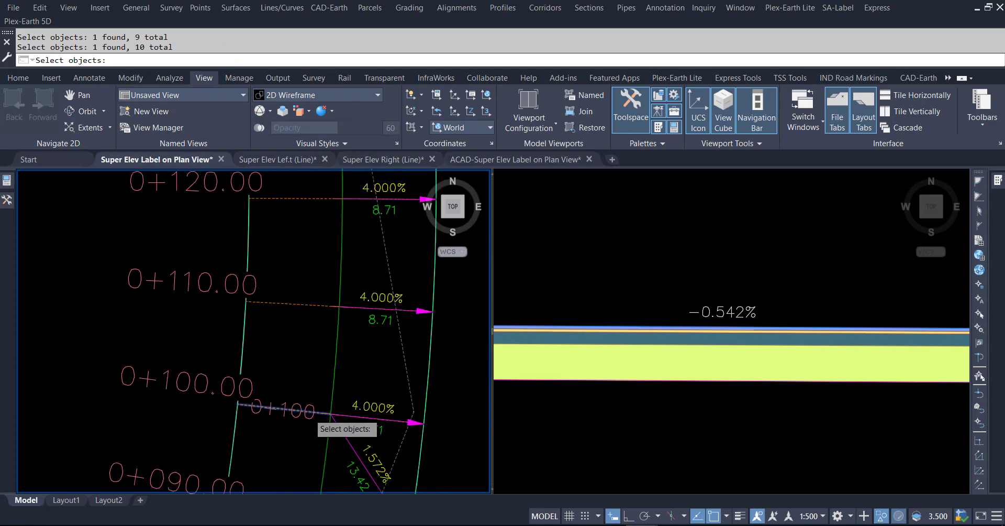
{"action": "scroll", "coordinate": [303, 398], "scroll_direction": "down", "scroll_amount": 3}
{"action": "left_click", "coordinate": [298, 390]}
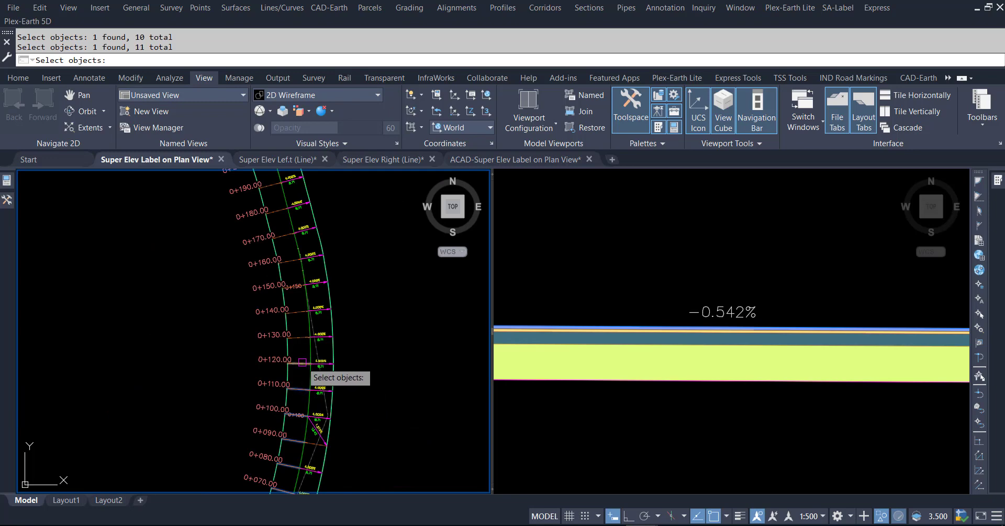
{"action": "left_click", "coordinate": [301, 361]}
{"action": "left_click", "coordinate": [302, 339]}
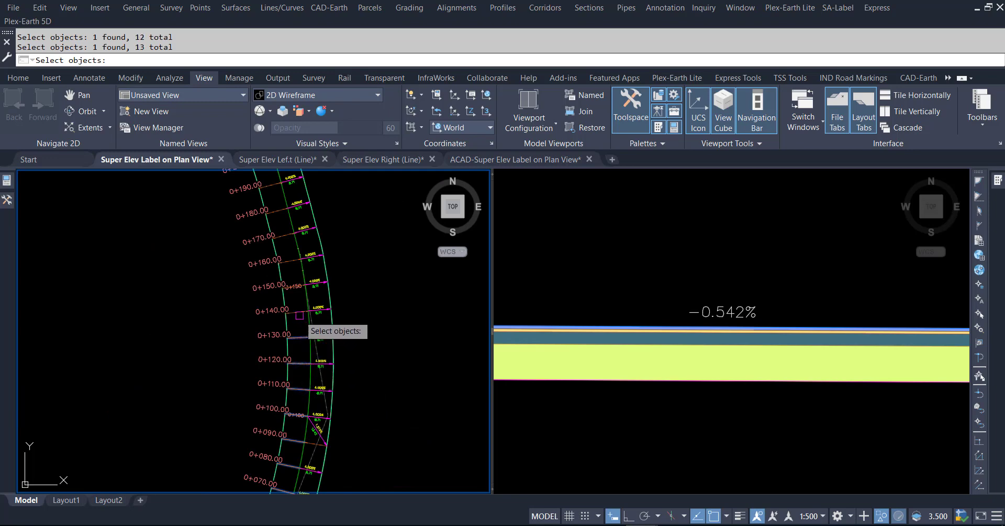
{"action": "scroll", "coordinate": [292, 288], "scroll_direction": "up", "scroll_amount": 3}
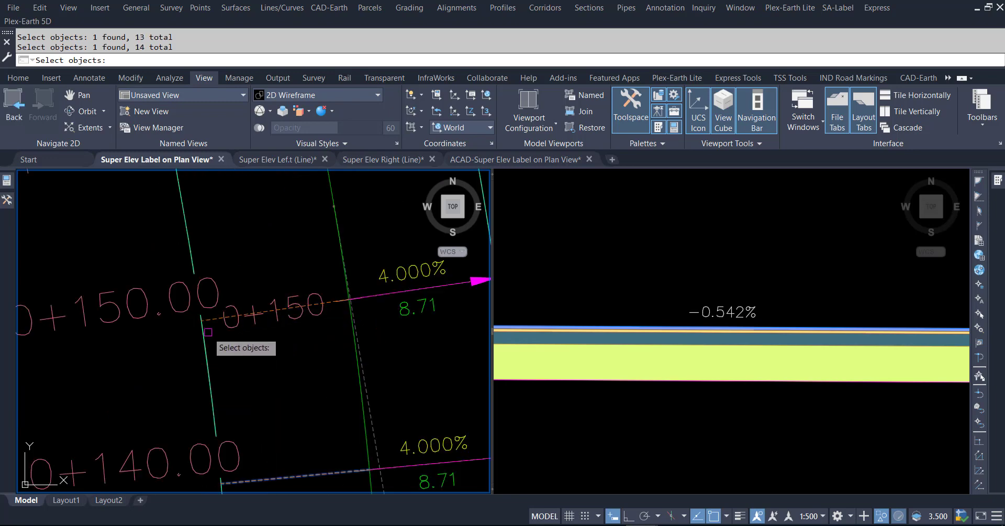
{"action": "scroll", "coordinate": [209, 322], "scroll_direction": "up", "scroll_amount": 2}
Add station lines 0+150 through 0+190 and end the line selection
{"action": "left_click", "coordinate": [215, 298]}
{"action": "scroll", "coordinate": [301, 395], "scroll_direction": "down", "scroll_amount": 5}
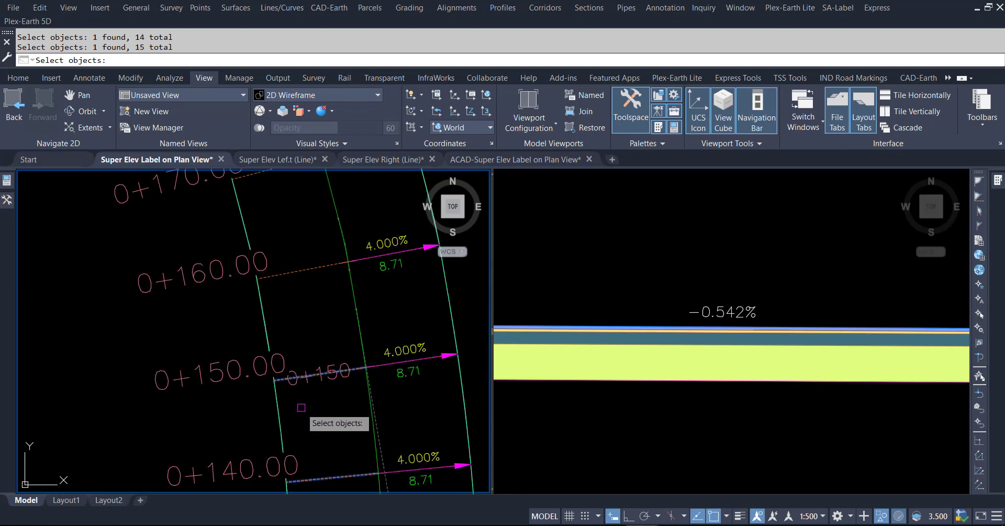
{"action": "scroll", "coordinate": [315, 366], "scroll_direction": "down", "scroll_amount": 4}
{"action": "left_click", "coordinate": [314, 329]}
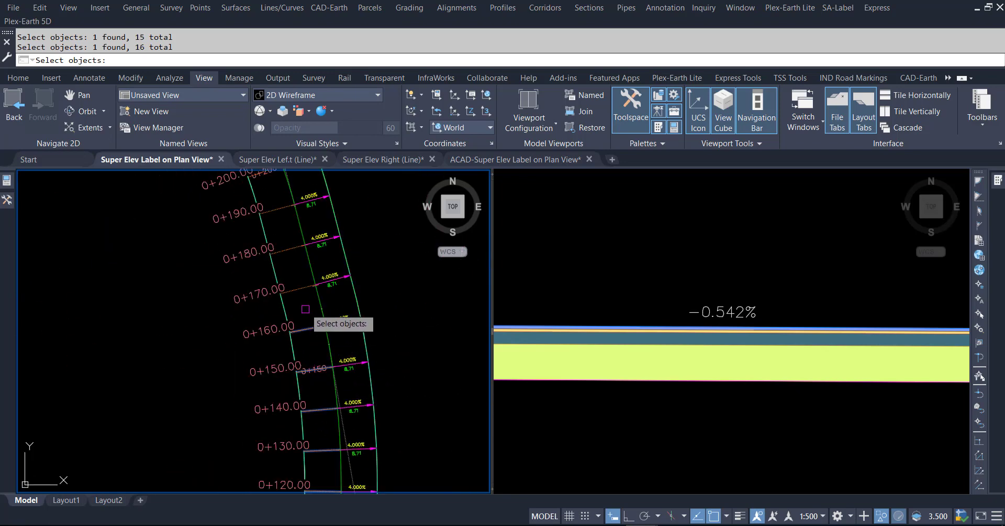
{"action": "left_click", "coordinate": [300, 288]}
{"action": "left_click", "coordinate": [285, 251]}
{"action": "left_click", "coordinate": [276, 209]}
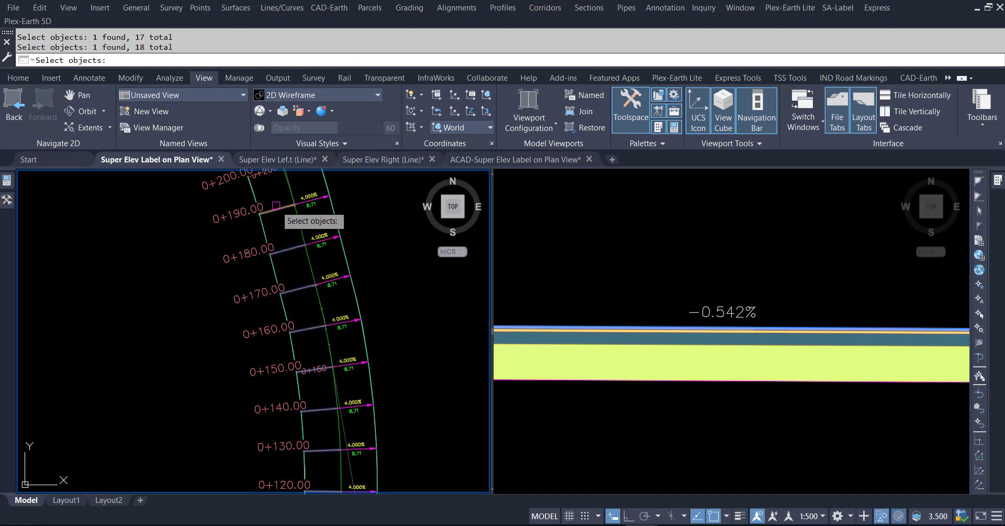
{"action": "scroll", "coordinate": [309, 290], "scroll_direction": "down", "scroll_amount": 4}
{"action": "scroll", "coordinate": [320, 256], "scroll_direction": "up", "scroll_amount": 4}
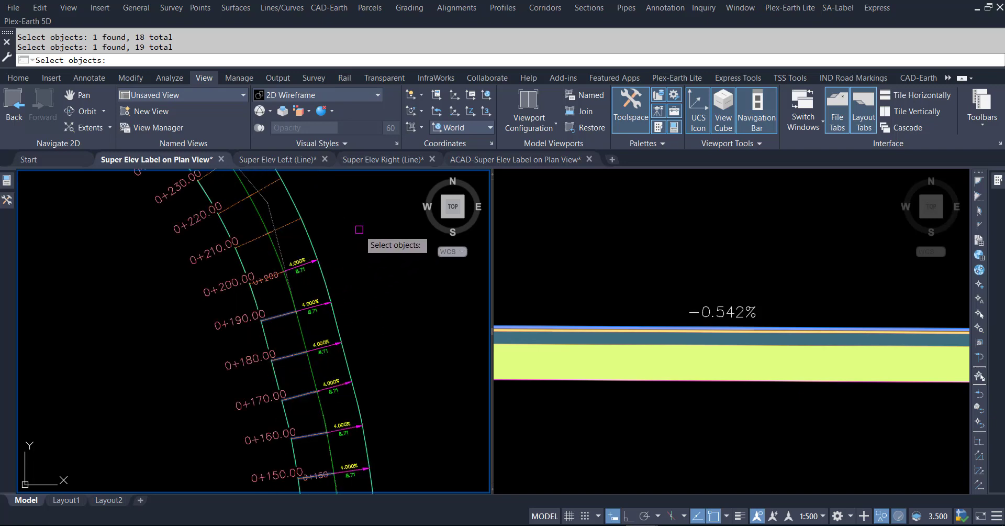
{"action": "key", "text": "Return"}
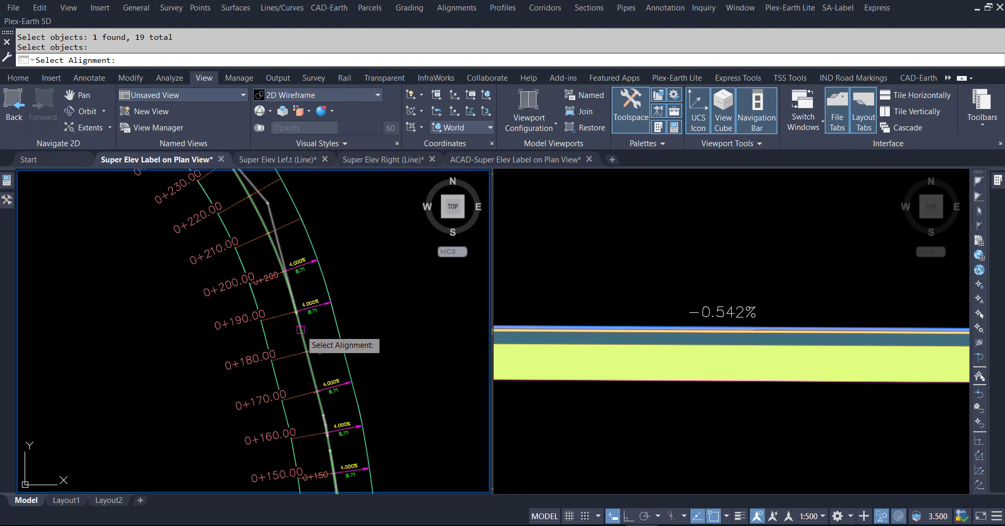
Pick the road alignment, the Tin Surface, and the left-edge point to label the slopes
{"action": "left_click", "coordinate": [305, 334]}
{"action": "left_click", "coordinate": [335, 320]}
{"action": "left_click", "coordinate": [335, 319]}
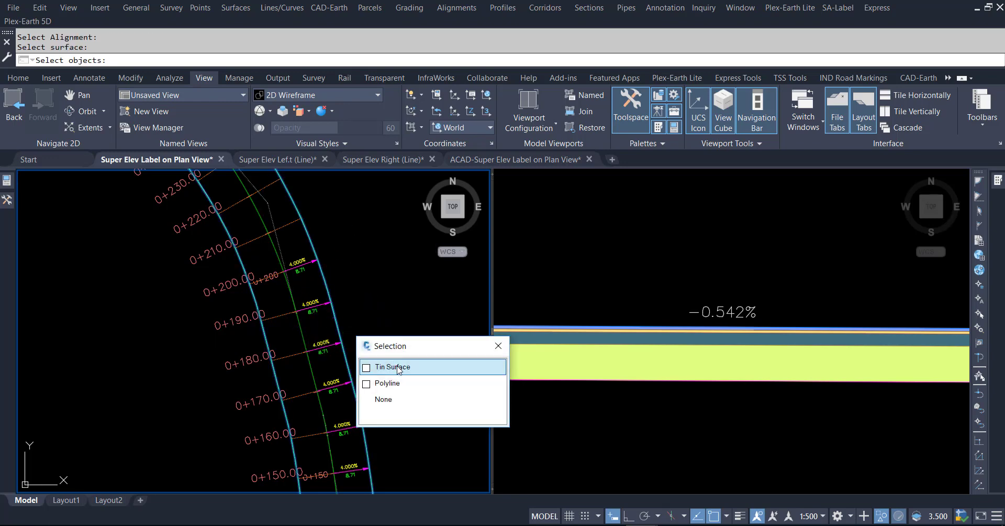
{"action": "left_click", "coordinate": [398, 368]}
{"action": "left_click", "coordinate": [394, 293]}
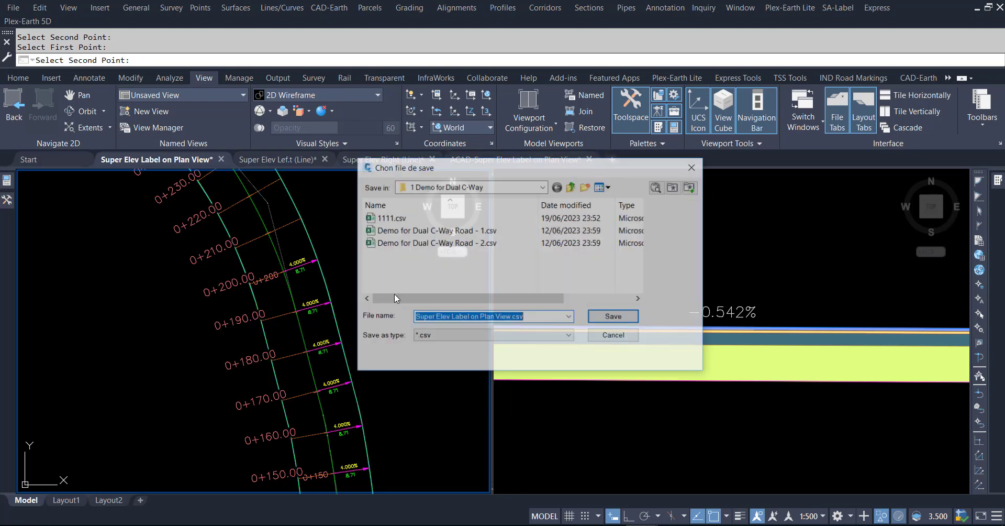
Save the export as Left Slope.csv in Documents\01 Lane Slopes
{"action": "left_click", "coordinate": [475, 189]}
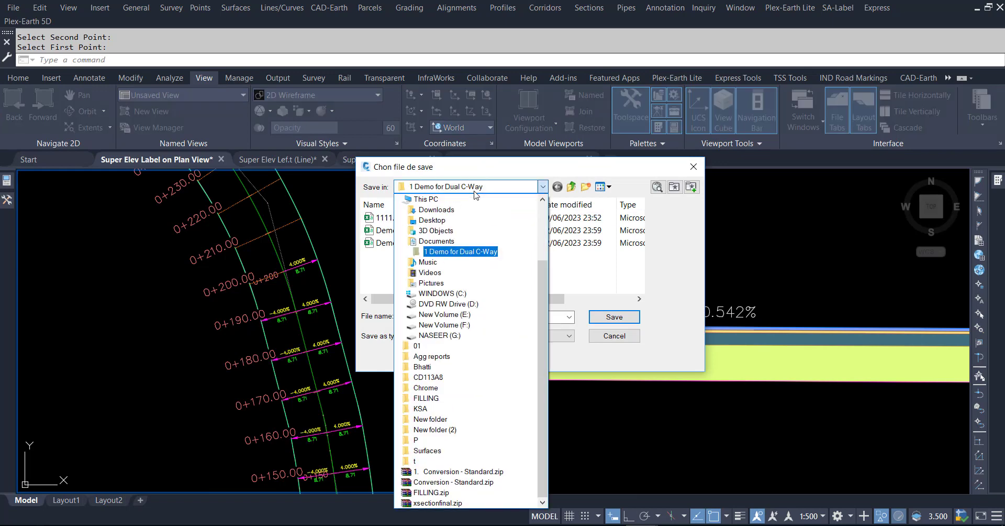
{"action": "left_click", "coordinate": [436, 240]}
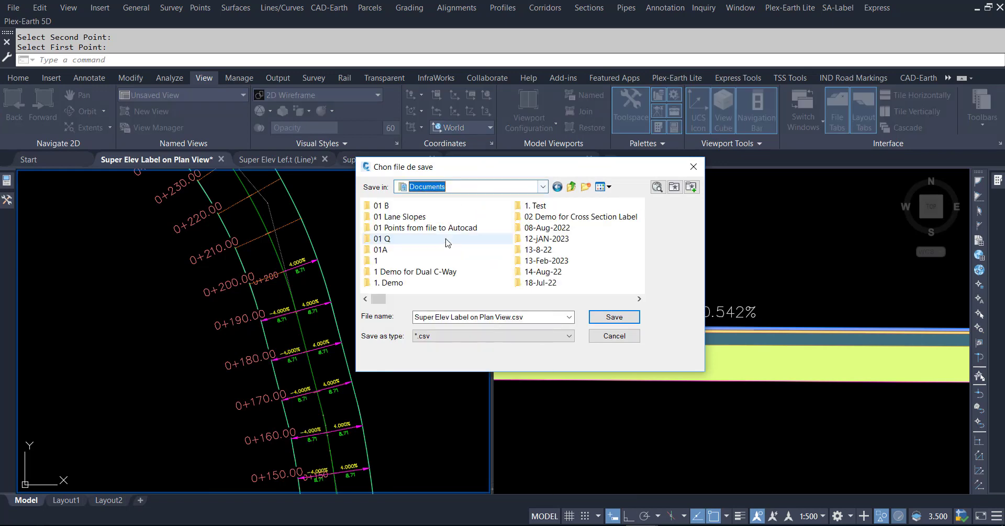
{"action": "double_click", "coordinate": [414, 217]}
{"action": "left_click", "coordinate": [531, 320]}
{"action": "type", "text": "Left Slope"}
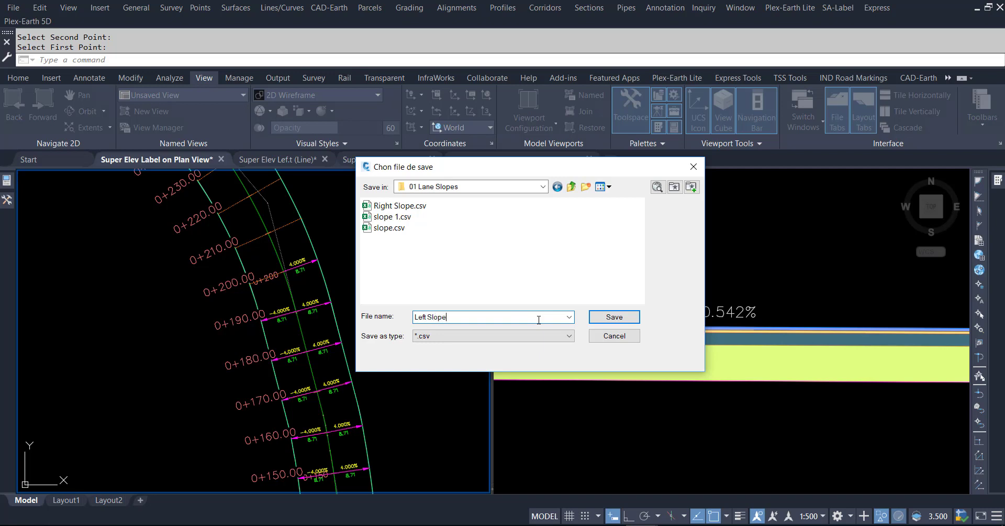
{"action": "key", "text": "Return"}
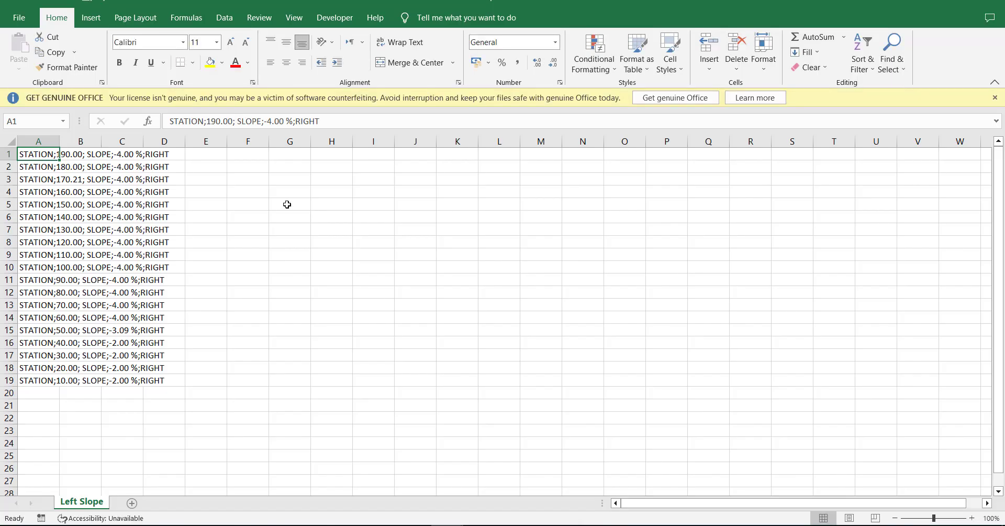
Split the Left Slope lines in A1:A19 into five columns on the semicolon delimiter
{"action": "left_click_drag", "start_coordinate": [47, 154], "coordinate": [43, 381]}
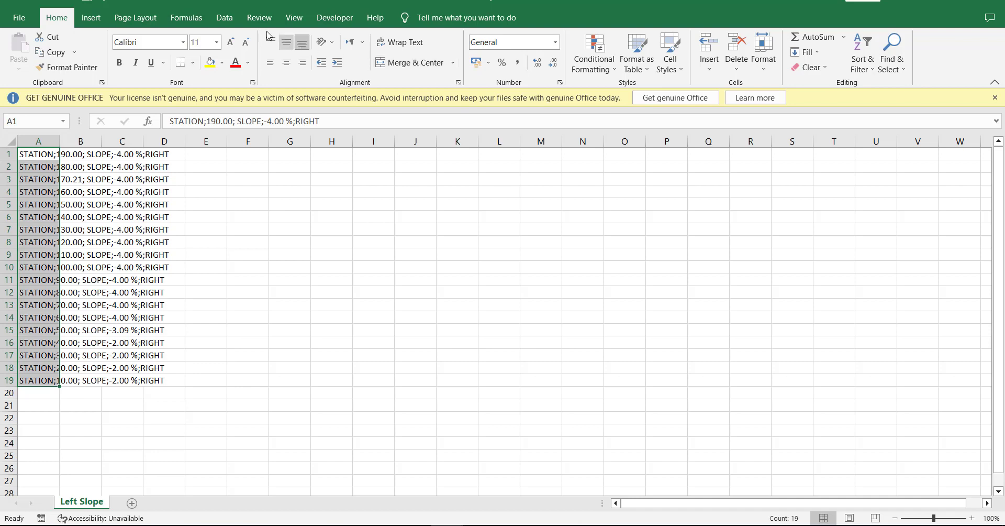
{"action": "left_click", "coordinate": [234, 23]}
{"action": "left_click", "coordinate": [539, 52]}
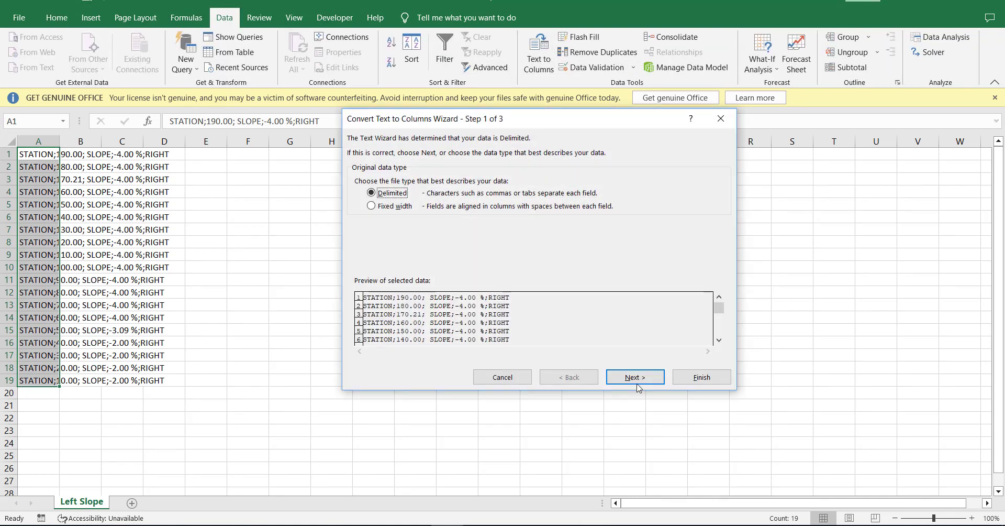
{"action": "left_click", "coordinate": [638, 380]}
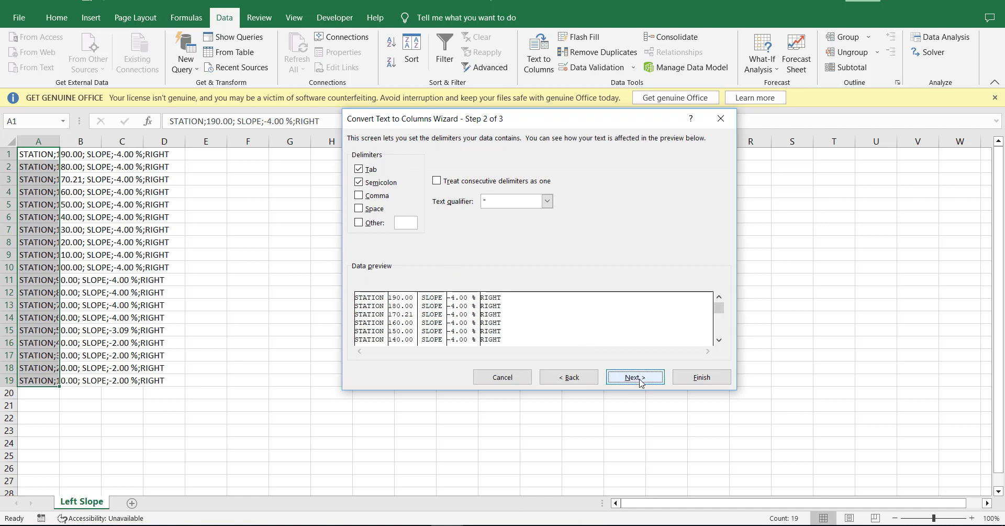
{"action": "left_click", "coordinate": [641, 381]}
{"action": "left_click", "coordinate": [386, 319]}
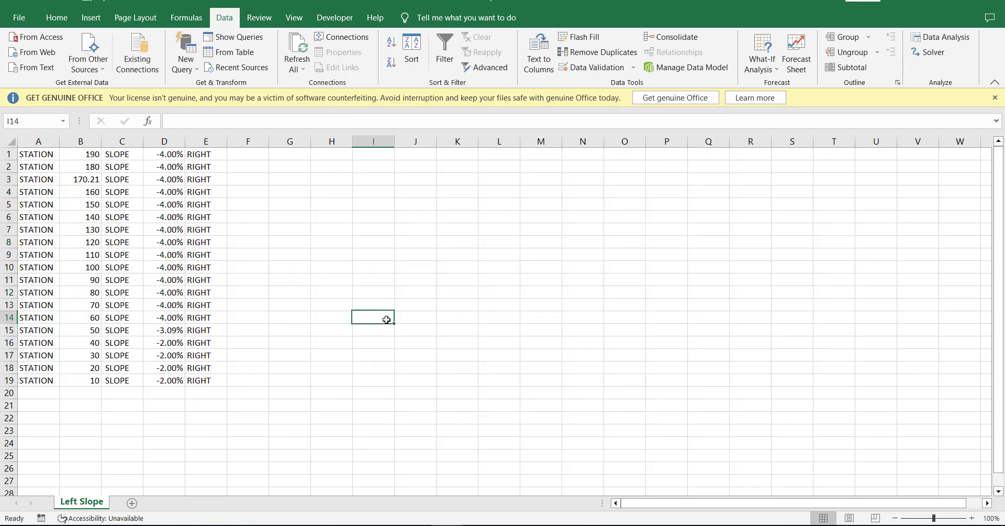
{"action": "left_click_drag", "start_coordinate": [201, 145], "coordinate": [38, 142]}
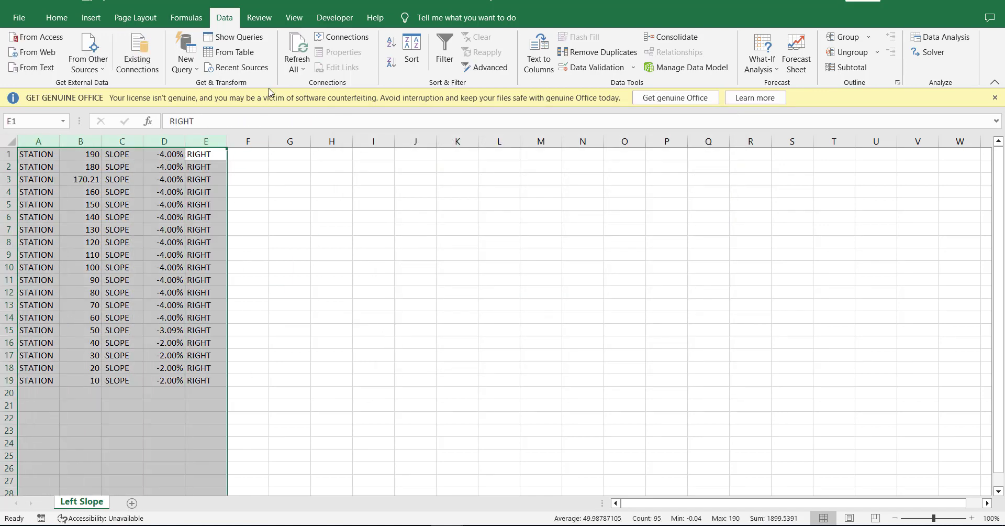
{"action": "left_click", "coordinate": [56, 18]}
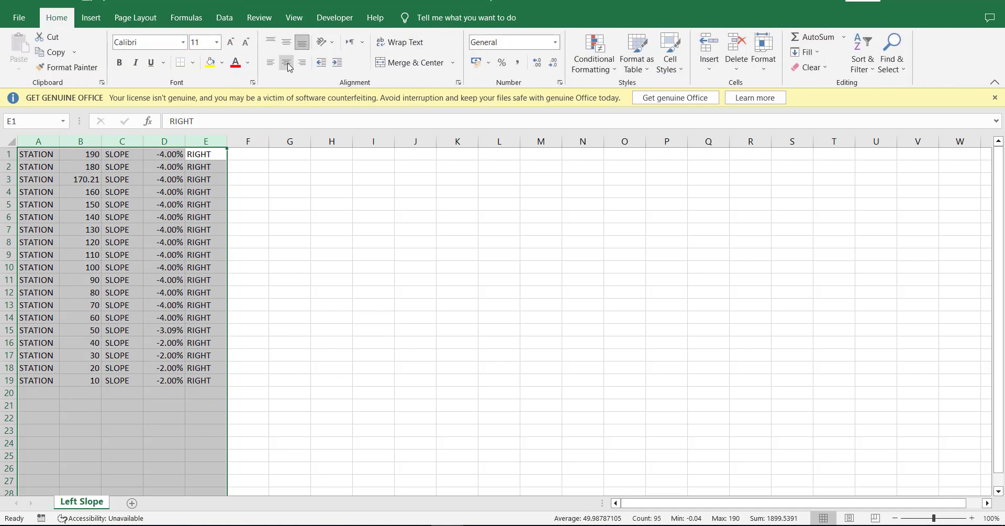
Center columns A–E and set the side column to 'Left' for rows 1–19
{"action": "left_click", "coordinate": [288, 64]}
{"action": "left_click_drag", "start_coordinate": [323, 196], "coordinate": [288, 194]}
{"action": "left_click_drag", "start_coordinate": [216, 156], "coordinate": [212, 166]}
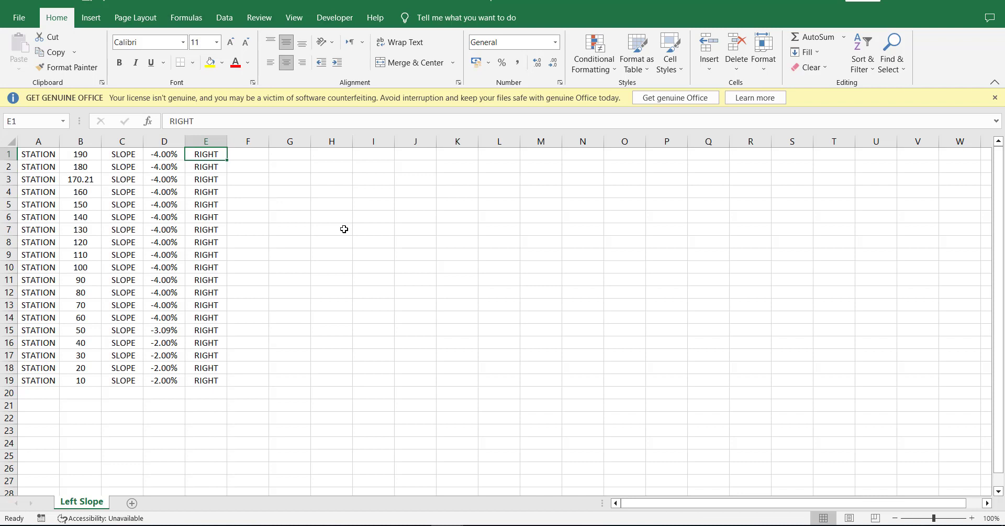
{"action": "type", "text": "Left"}
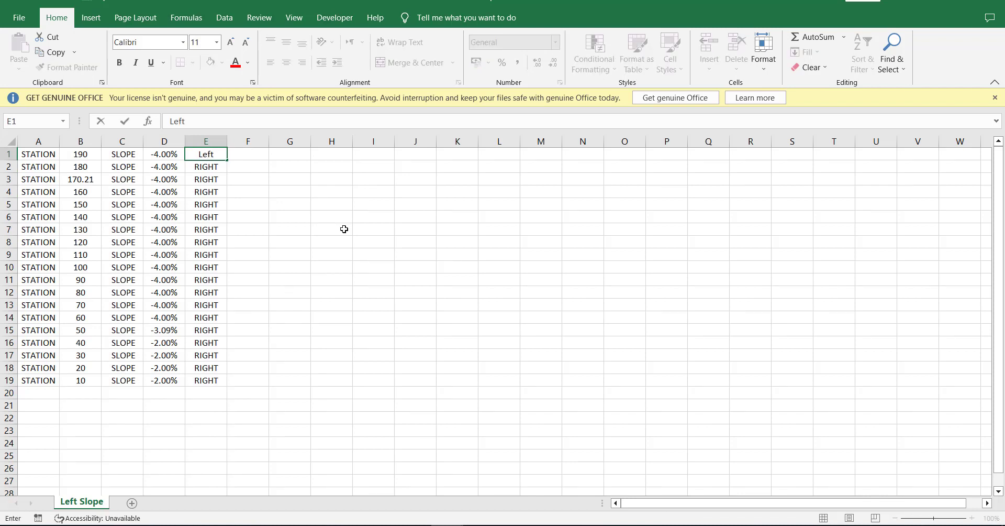
{"action": "key", "text": "Return"}
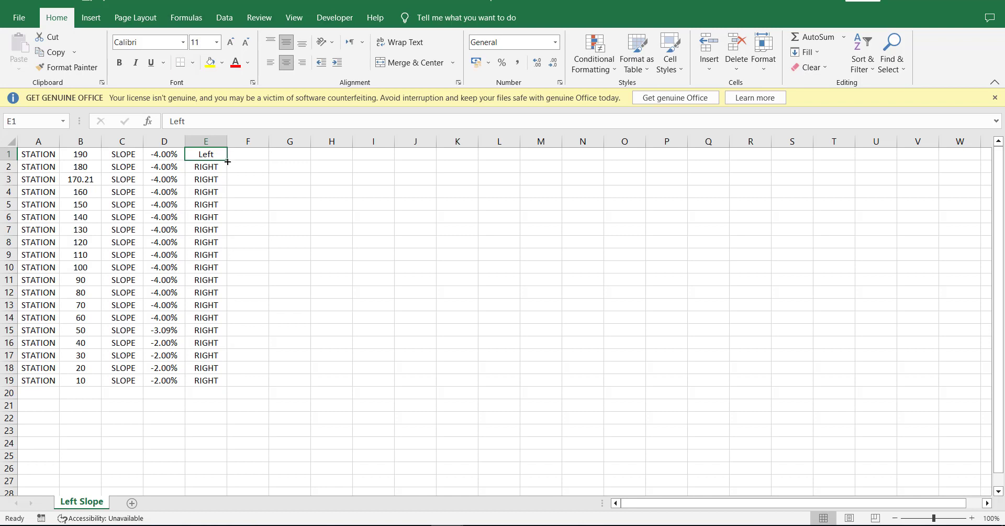
{"action": "double_click", "coordinate": [227, 162]}
{"action": "left_click", "coordinate": [293, 283]}
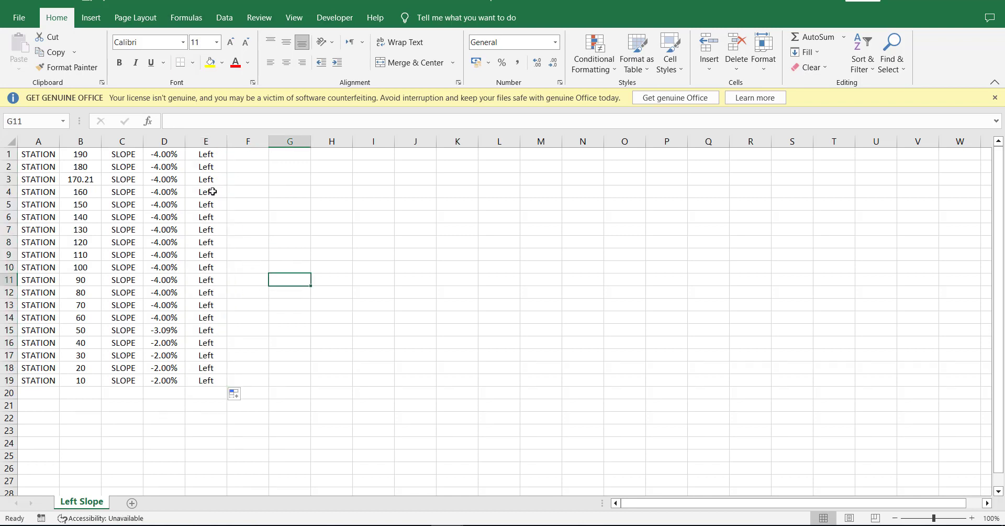
Copy the Left Slope table A1:E19 and switch to the Right Slope workbook
{"action": "left_click_drag", "start_coordinate": [210, 154], "coordinate": [36, 380]}
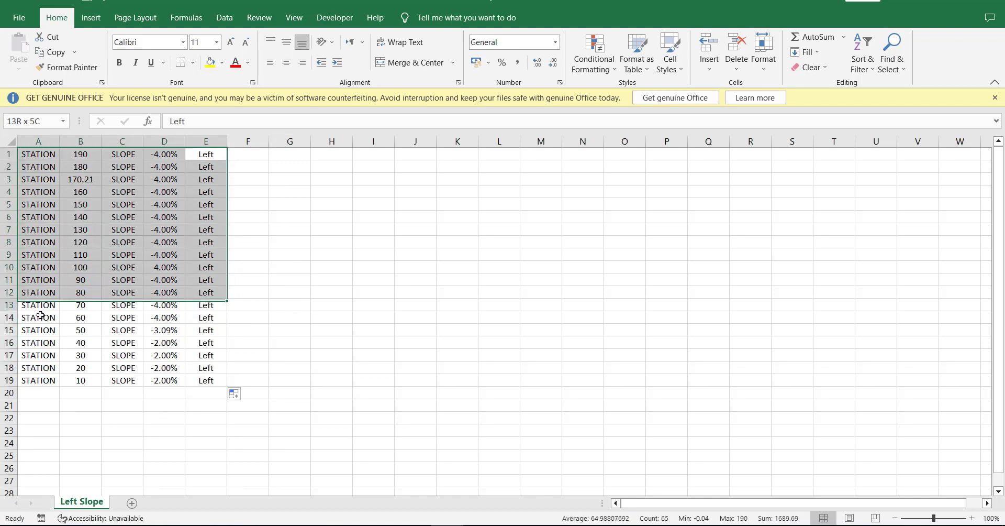
{"action": "key", "text": "ctrl+c"}
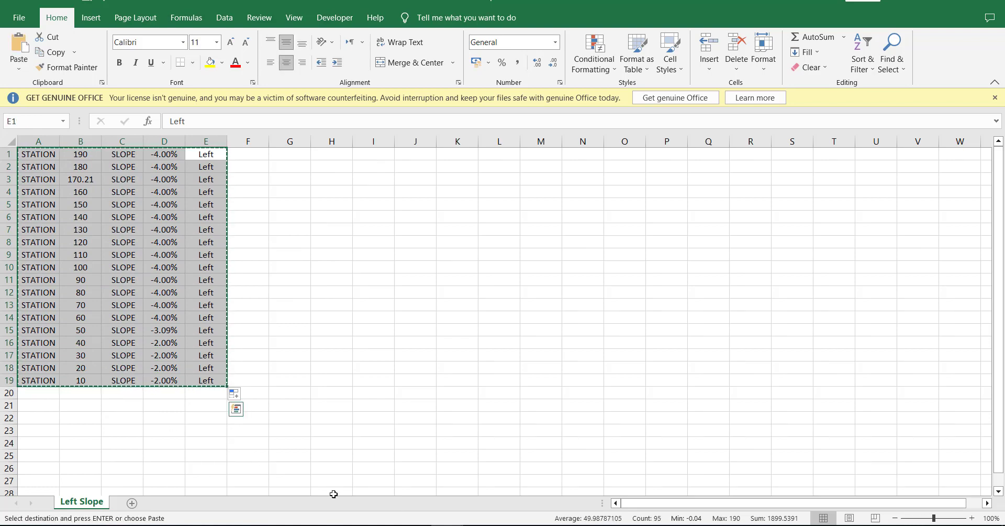
{"action": "left_click", "coordinate": [446, 524]}
{"action": "left_click", "coordinate": [492, 489]}
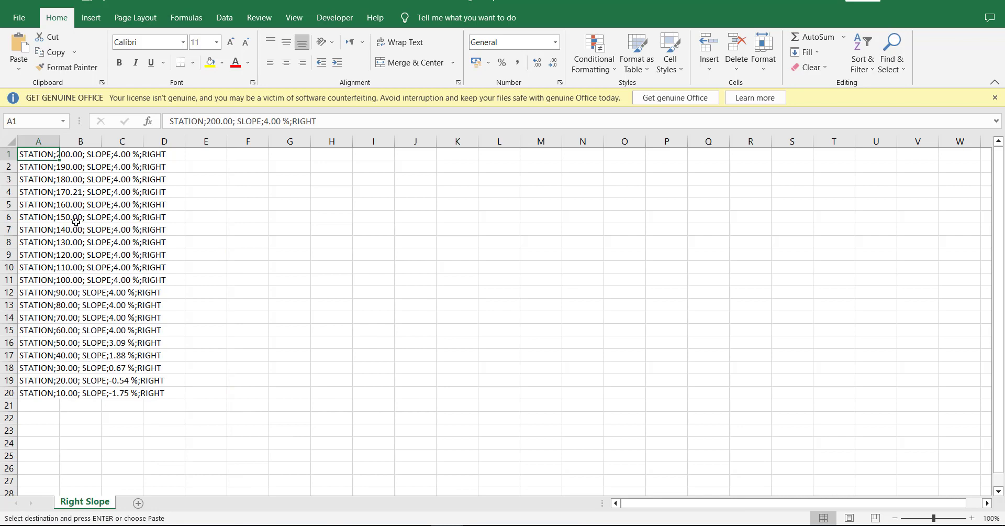
Split the Right Slope lines in column A into columns on the semicolon delimiter
{"action": "left_click_drag", "start_coordinate": [42, 153], "coordinate": [47, 388]}
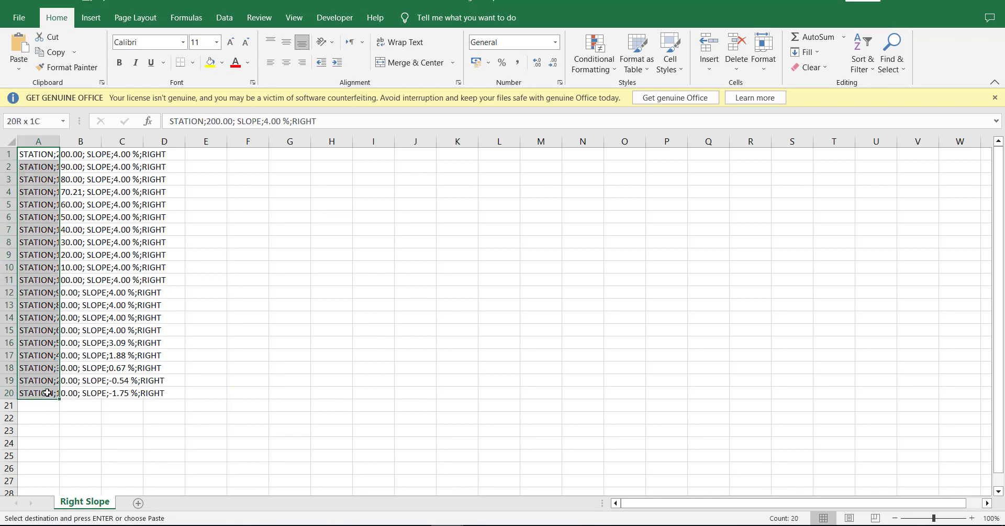
{"action": "left_click", "coordinate": [224, 18]}
{"action": "left_click", "coordinate": [539, 55]}
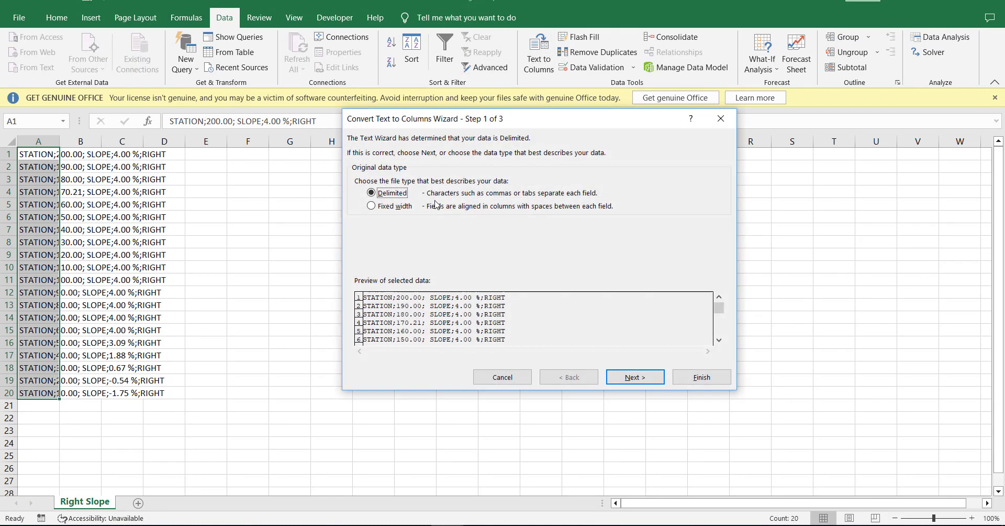
{"action": "left_click", "coordinate": [631, 378]}
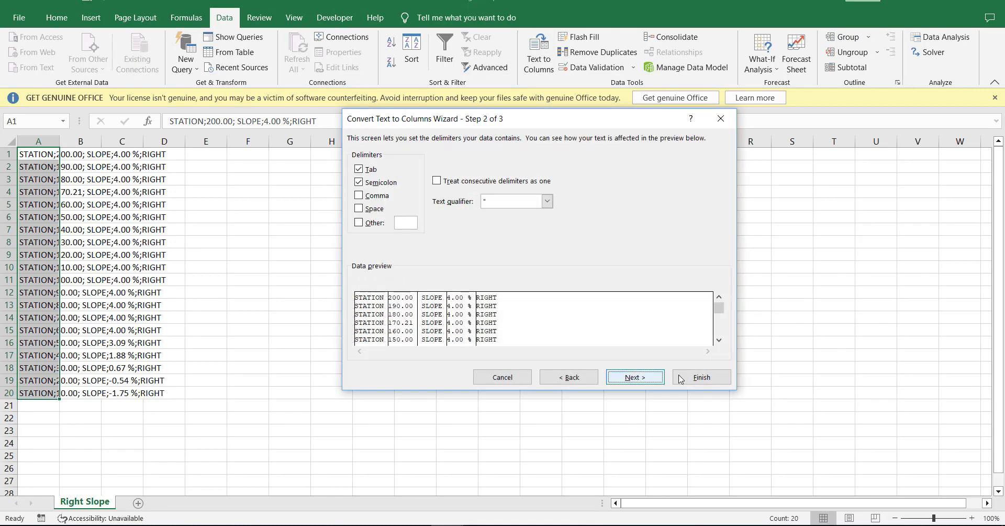
{"action": "left_click", "coordinate": [635, 377]}
{"action": "left_click", "coordinate": [699, 377]}
Pick cell A21 below the Right Slope data as the paste target
{"action": "left_click", "coordinate": [390, 328]}
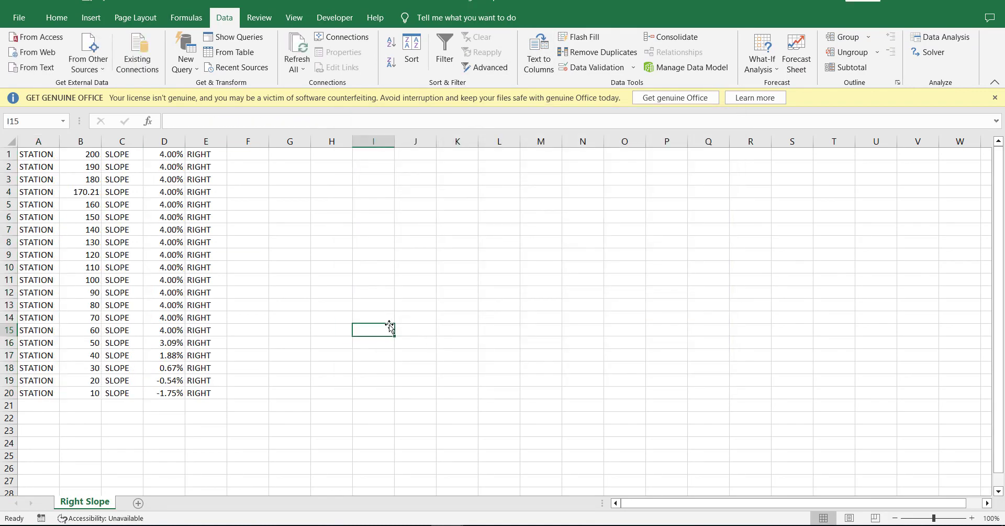
{"action": "left_click", "coordinate": [46, 407]}
{"action": "right_click", "coordinate": [45, 407]}
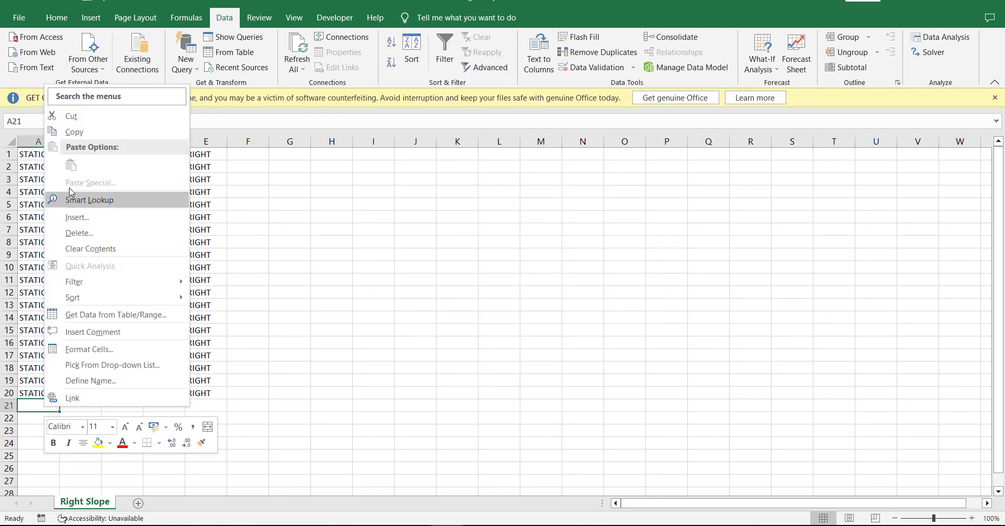
{"action": "left_click", "coordinate": [382, 340]}
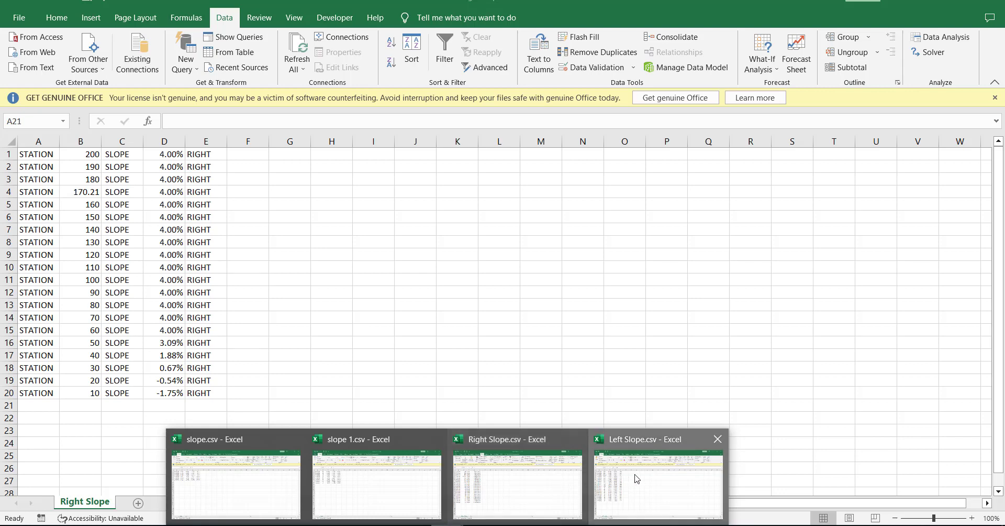
Paste the copied Left Slope rows into the Right Slope sheet starting at A21
{"action": "left_click", "coordinate": [635, 473]}
{"action": "key", "text": "ctrl+c"}
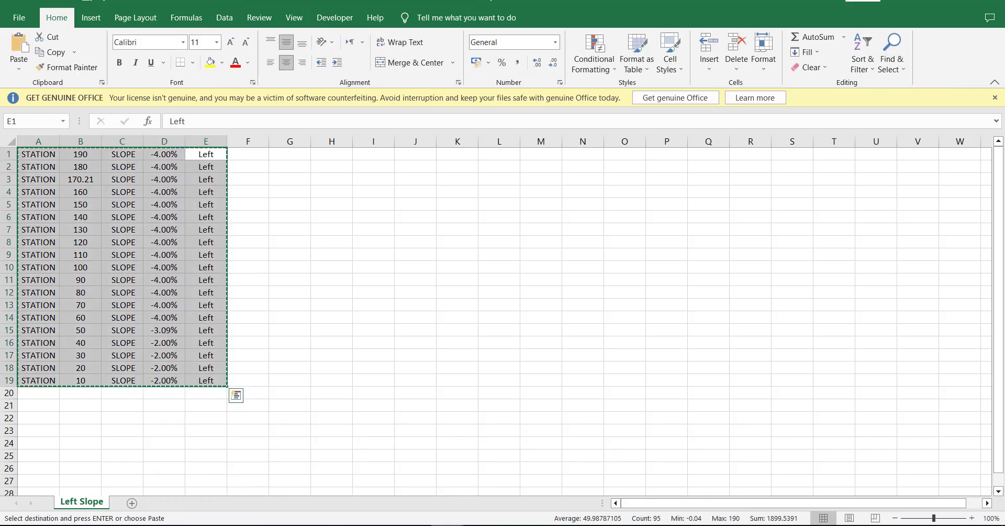
{"action": "left_click", "coordinate": [513, 482]}
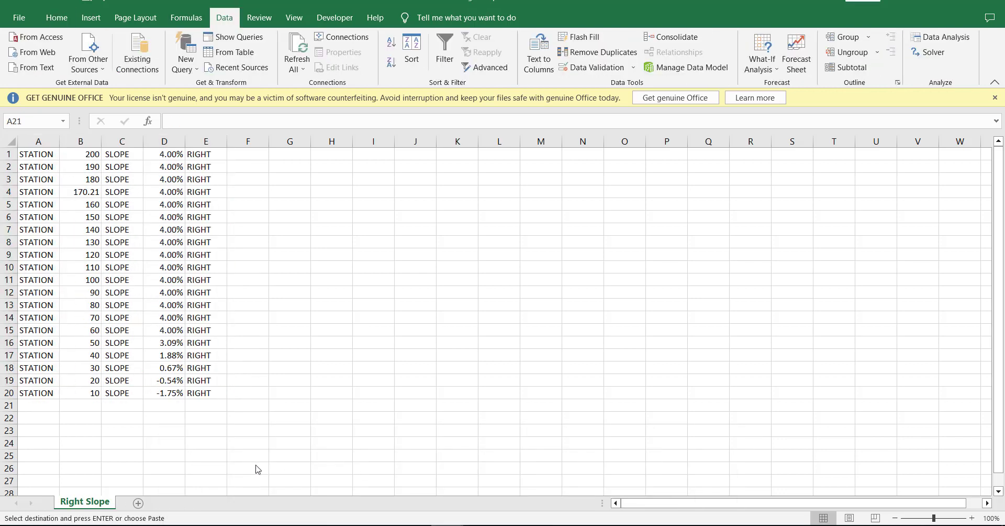
{"action": "right_click", "coordinate": [43, 405]}
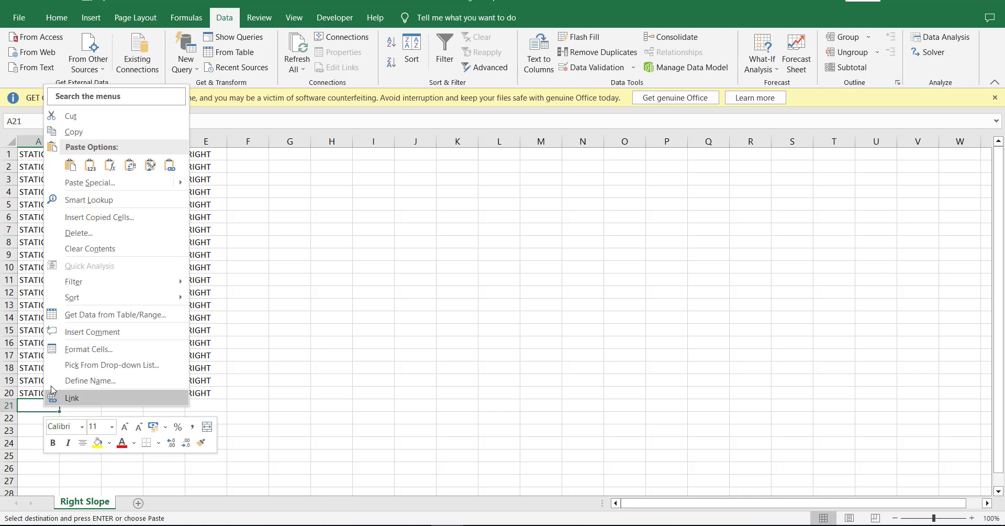
{"action": "left_click", "coordinate": [83, 164]}
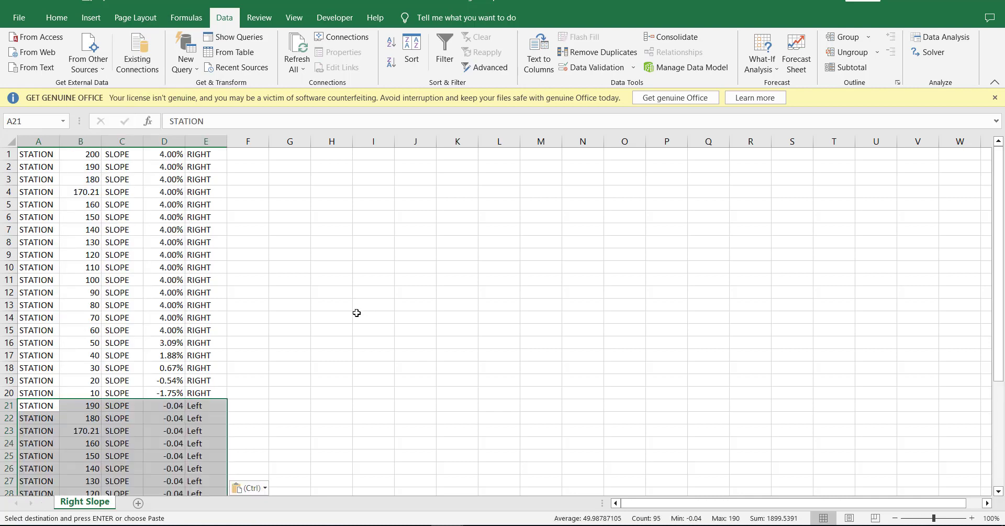
{"action": "key", "text": "ctrl+z"}
{"action": "key", "text": "ctrl+v"}
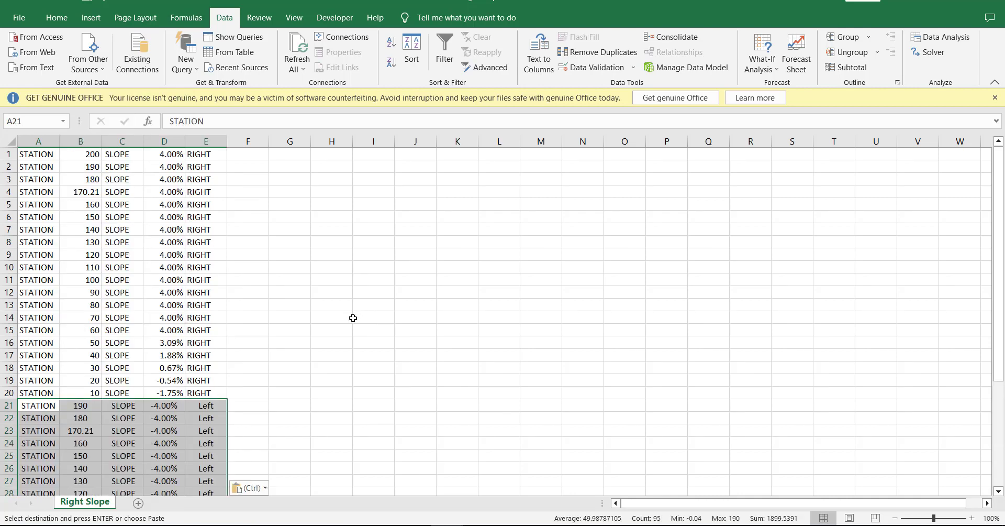
{"action": "left_click", "coordinate": [340, 310]}
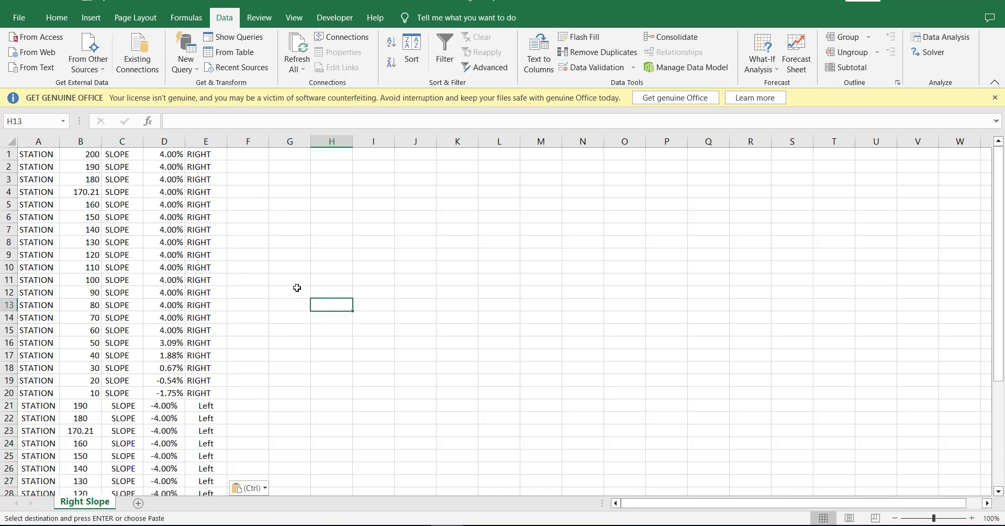
Center-align every cell of the combined table
{"action": "left_click", "coordinate": [209, 153]}
{"action": "key", "text": "ctrl+a"}
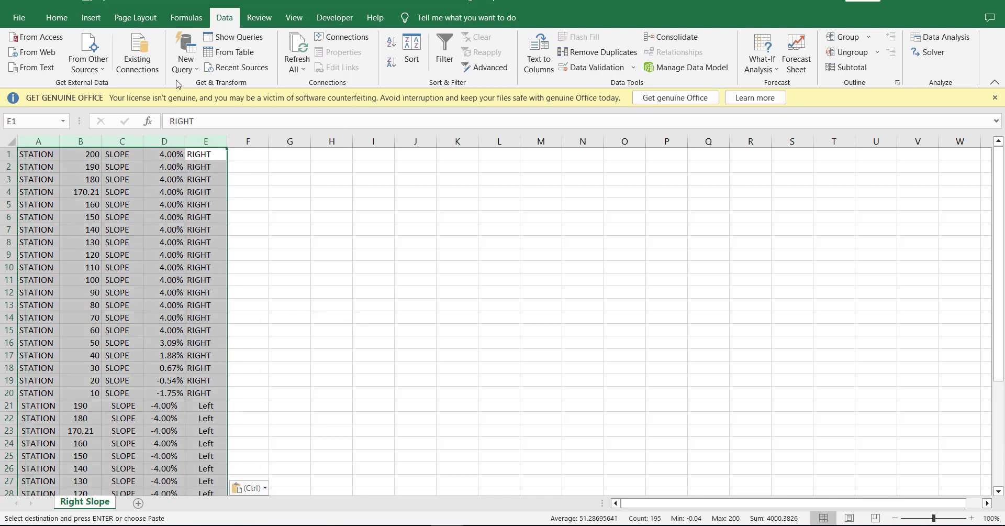
{"action": "left_click", "coordinate": [57, 17]}
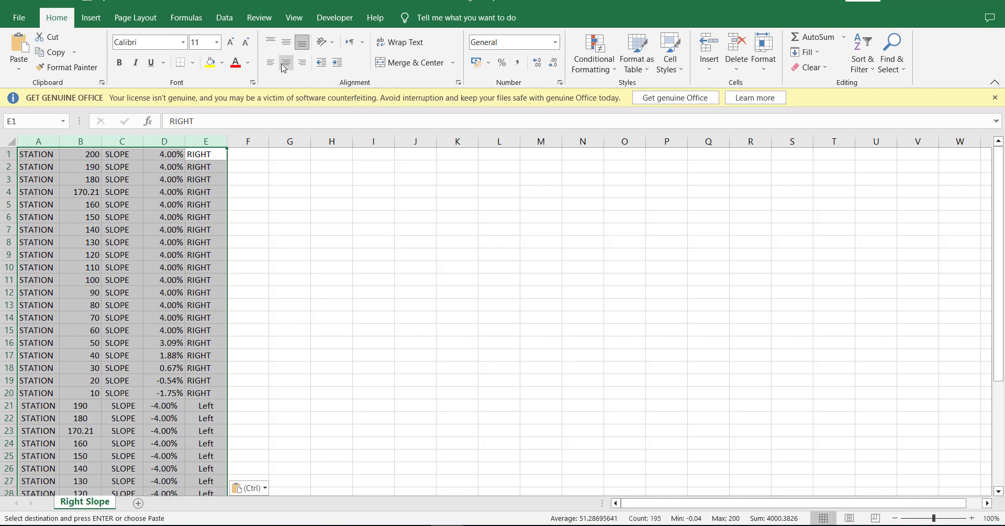
{"action": "left_click", "coordinate": [284, 66]}
{"action": "left_click", "coordinate": [412, 259]}
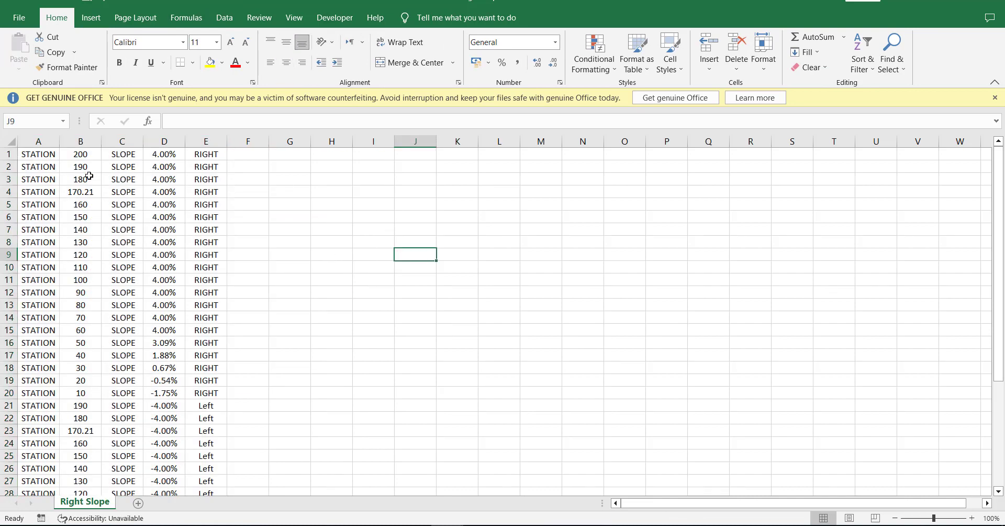
Sort the combined rows by station smallest to largest, expanding the selection, and compare the station 50 rows
{"action": "left_click", "coordinate": [86, 155]}
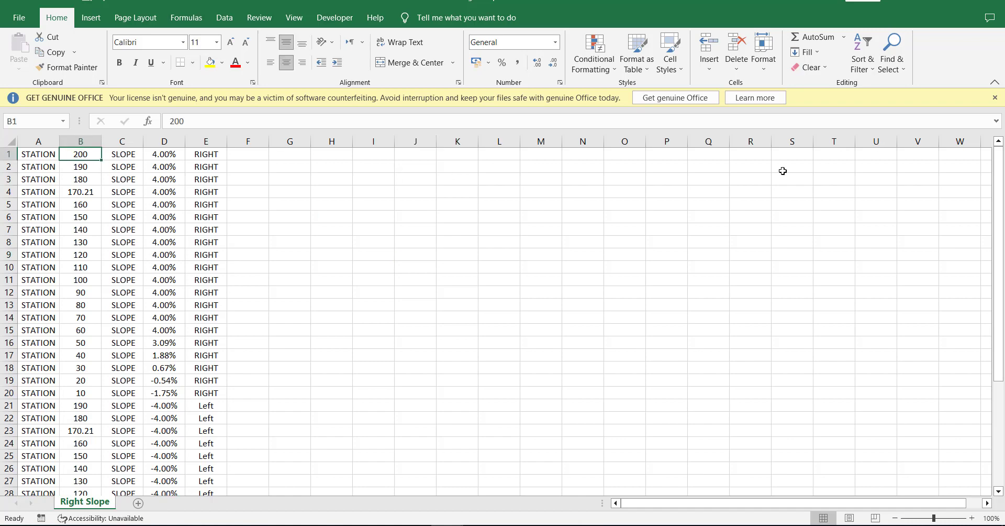
{"action": "key", "text": "ctrl+shift+Down"}
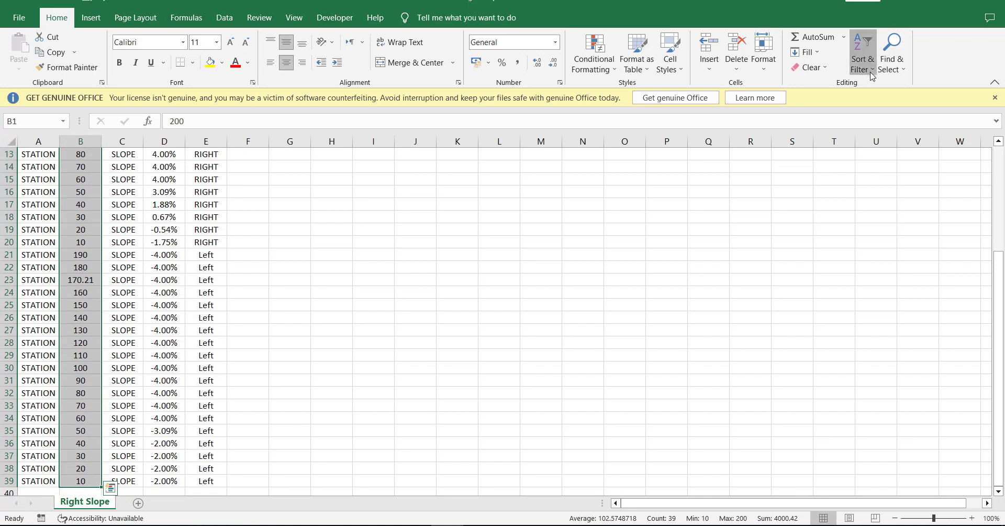
{"action": "left_click", "coordinate": [871, 76]}
{"action": "left_click", "coordinate": [884, 149]}
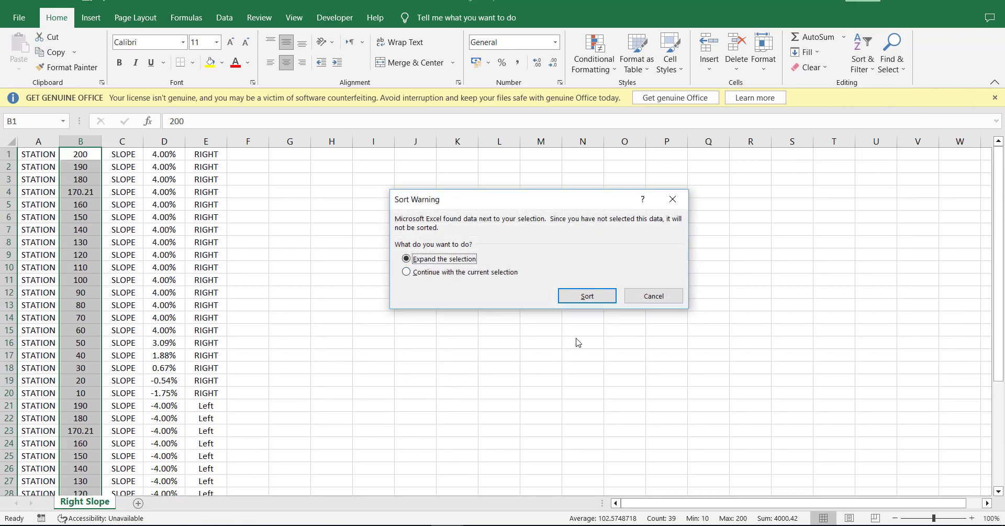
{"action": "left_click", "coordinate": [588, 295]}
{"action": "left_click", "coordinate": [450, 327]}
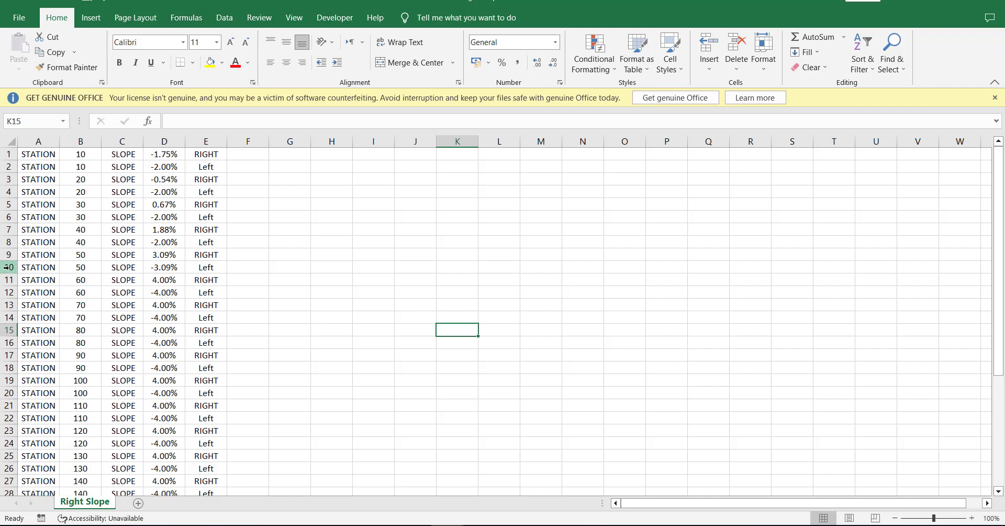
{"action": "left_click_drag", "start_coordinate": [8, 267], "coordinate": [8, 255]}
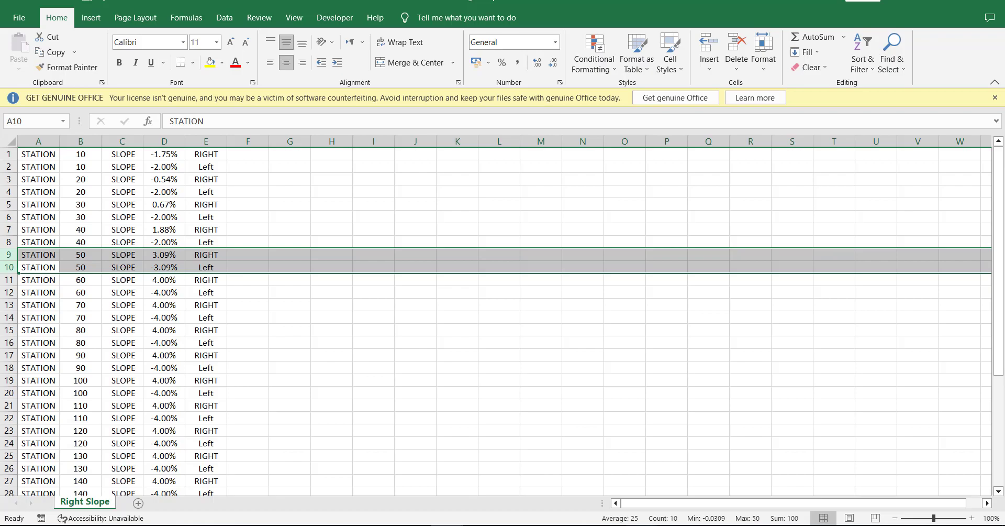
{"action": "left_click", "coordinate": [425, 479]}
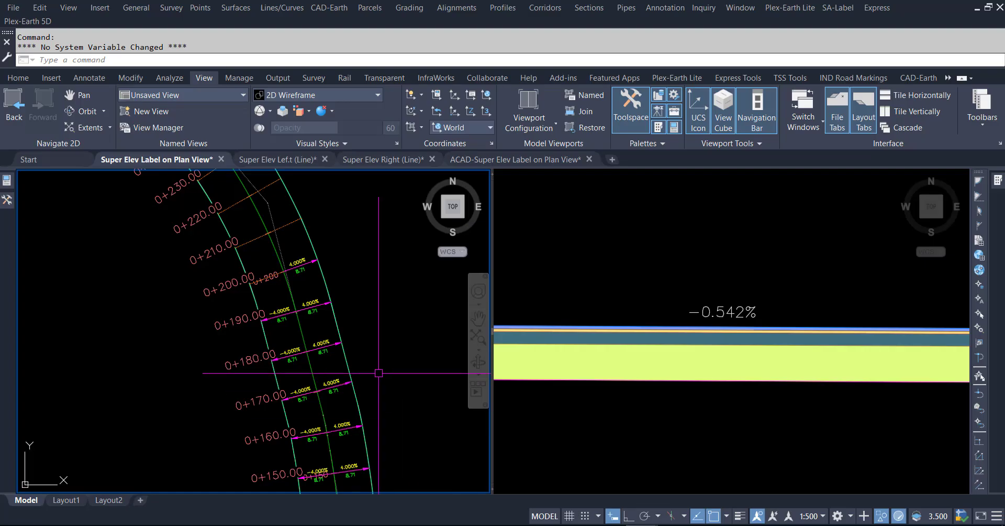
Zoom and pan the plan view to show stations 0+040 and 0+050
{"action": "scroll", "coordinate": [272, 319], "scroll_direction": "up", "scroll_amount": 2}
{"action": "scroll", "coordinate": [267, 309], "scroll_direction": "up", "scroll_amount": 2}
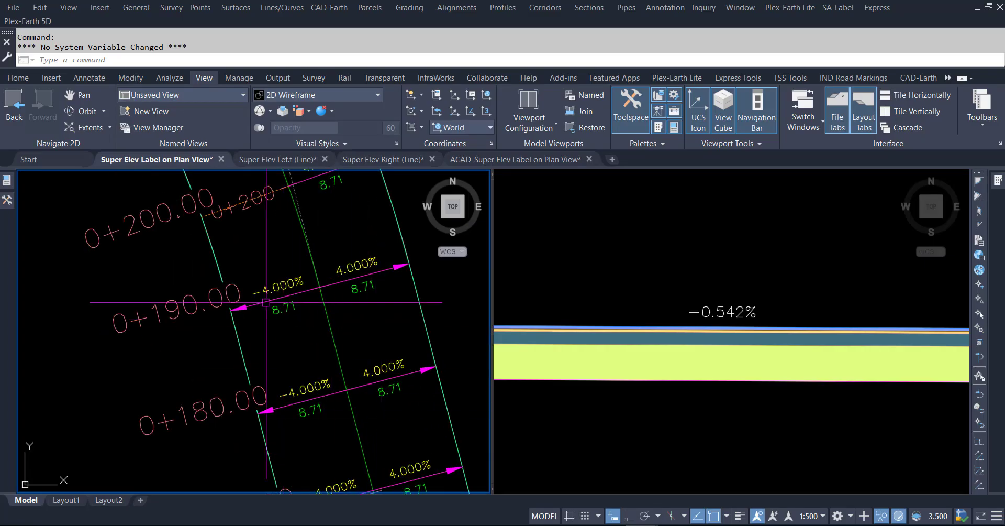
{"action": "scroll", "coordinate": [266, 302], "scroll_direction": "down", "scroll_amount": 3}
{"action": "middle_click_drag", "start_coordinate": [266, 290], "coordinate": [302, 390]}
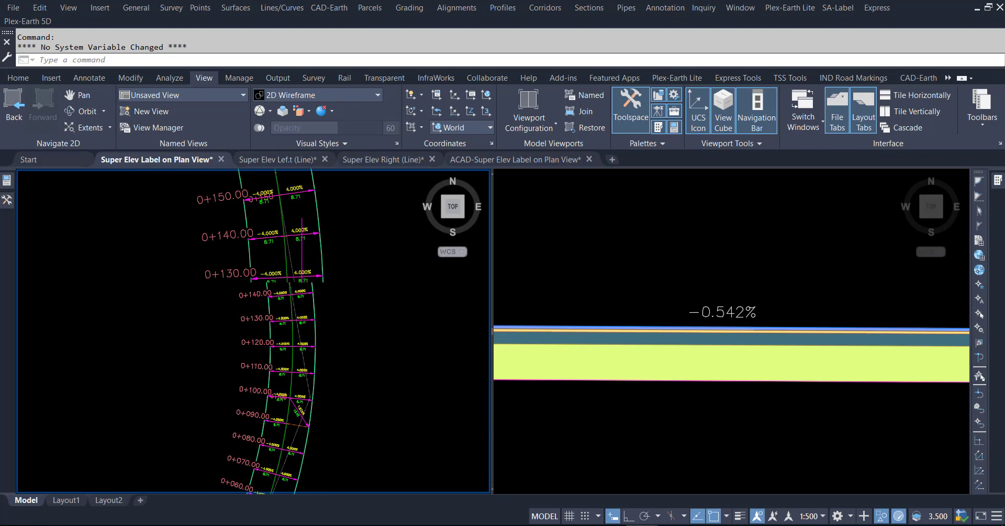
{"action": "scroll", "coordinate": [277, 268], "scroll_direction": "up", "scroll_amount": 2}
{"action": "scroll", "coordinate": [278, 268], "scroll_direction": "up", "scroll_amount": 2}
{"action": "scroll", "coordinate": [278, 267], "scroll_direction": "up", "scroll_amount": 1}
{"action": "scroll", "coordinate": [278, 267], "scroll_direction": "down", "scroll_amount": 5}
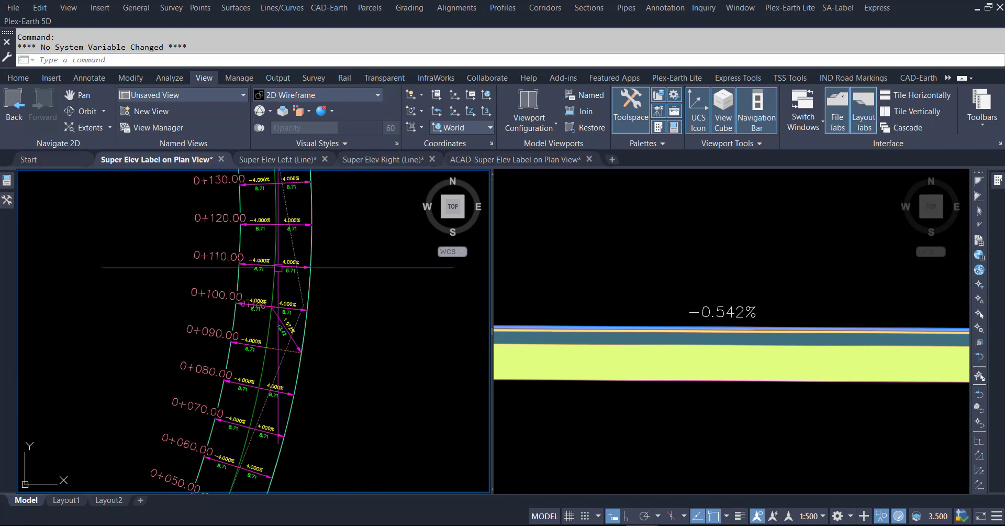
{"action": "scroll", "coordinate": [269, 420], "scroll_direction": "up", "scroll_amount": 5}
{"action": "scroll", "coordinate": [284, 428], "scroll_direction": "up", "scroll_amount": 1}
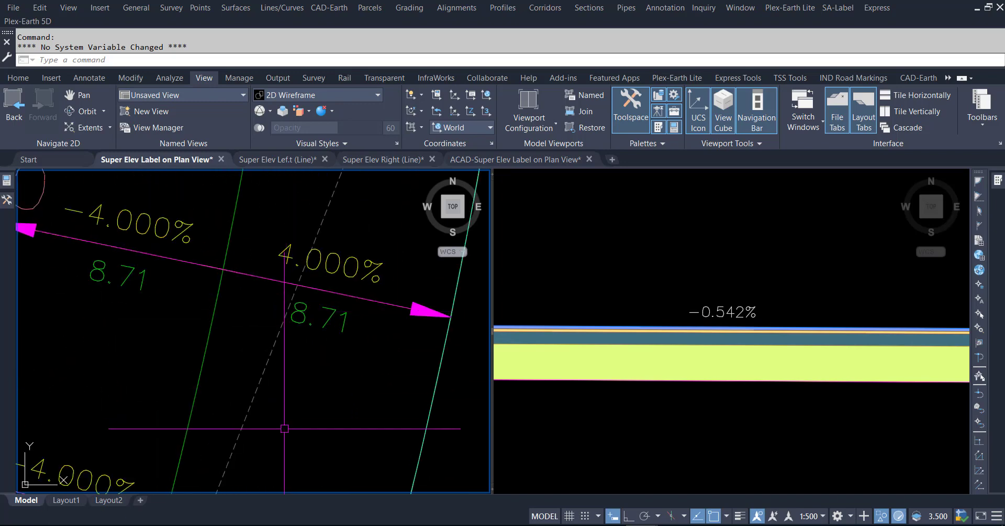
{"action": "scroll", "coordinate": [284, 428], "scroll_direction": "down", "scroll_amount": 3}
{"action": "scroll", "coordinate": [277, 451], "scroll_direction": "down", "scroll_amount": 1}
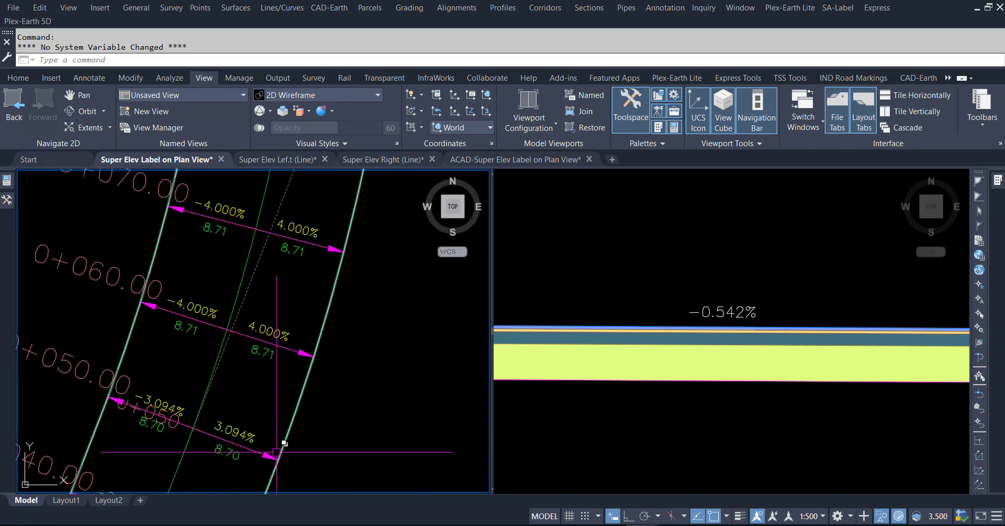
{"action": "middle_click_drag", "start_coordinate": [276, 451], "coordinate": [293, 335]}
{"action": "scroll", "coordinate": [293, 335], "scroll_direction": "up", "scroll_amount": 1}
{"action": "scroll", "coordinate": [301, 349], "scroll_direction": "up", "scroll_amount": 1}
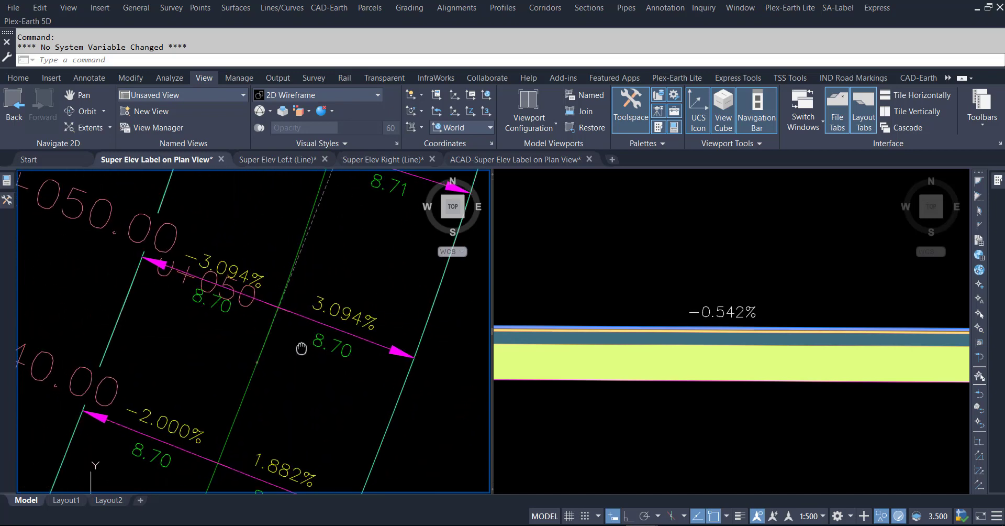
{"action": "scroll", "coordinate": [301, 349], "scroll_direction": "up", "scroll_amount": 1}
{"action": "scroll", "coordinate": [209, 293], "scroll_direction": "down", "scroll_amount": 2}
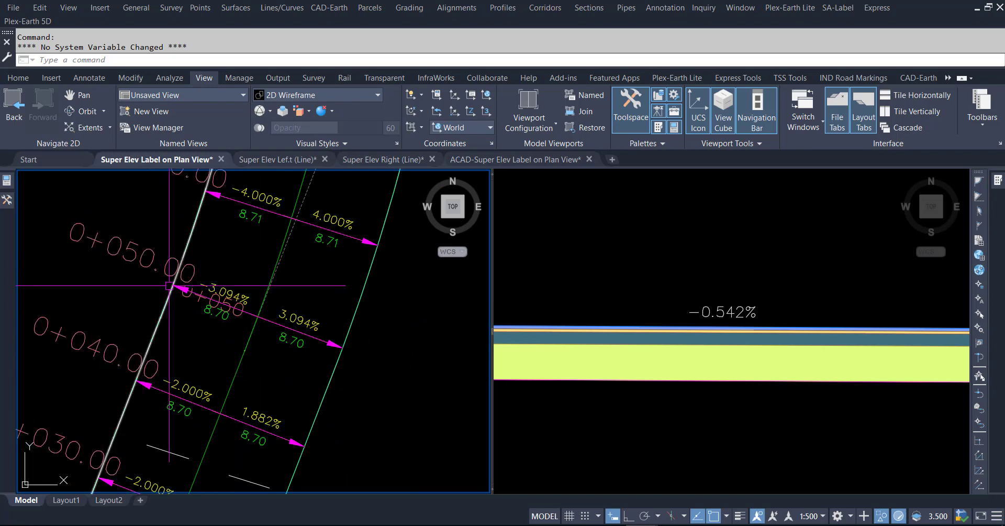
Zoom into the 0+050 section slab to read its −3.094% and 3.094% slope labels
{"action": "left_click", "coordinate": [665, 444]}
{"action": "scroll", "coordinate": [649, 340], "scroll_direction": "down", "scroll_amount": 3}
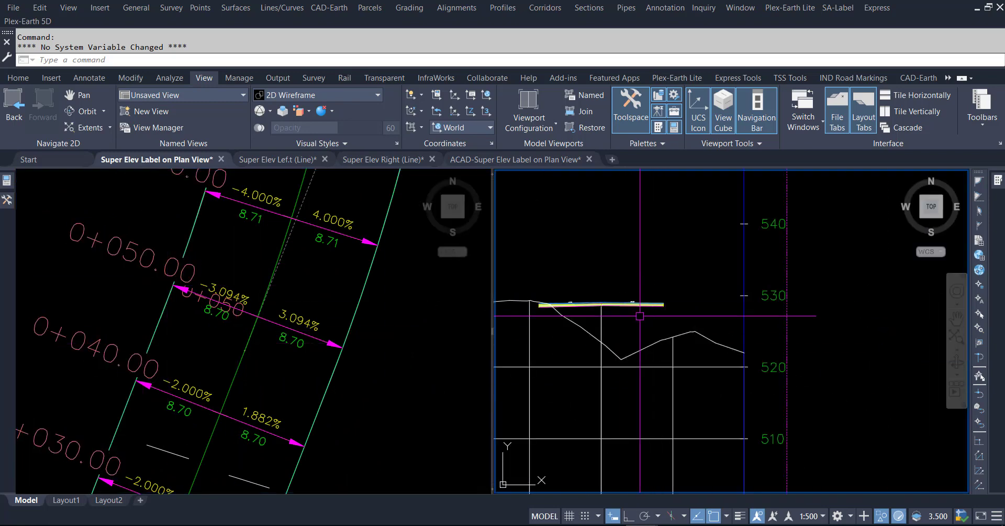
{"action": "scroll", "coordinate": [640, 316], "scroll_direction": "down", "scroll_amount": 3}
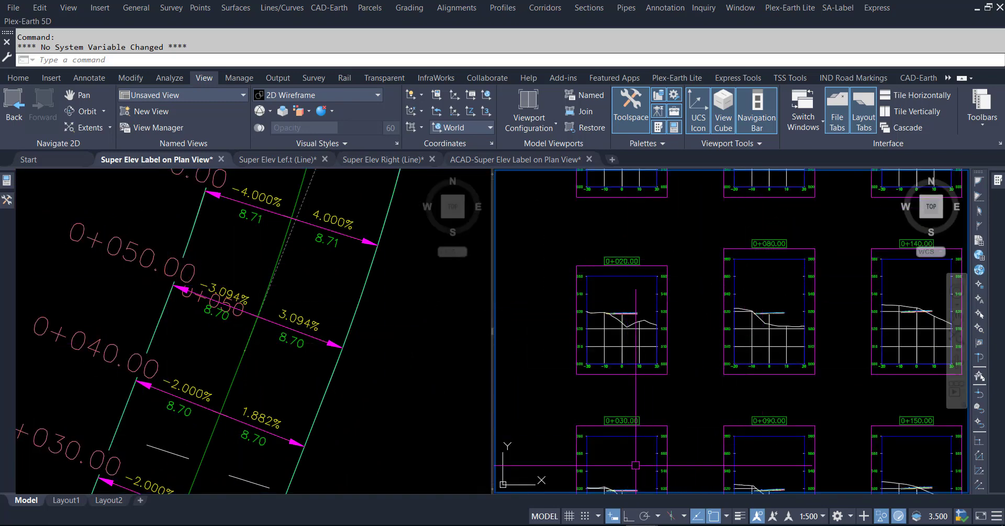
{"action": "scroll", "coordinate": [636, 465], "scroll_direction": "up", "scroll_amount": 2}
{"action": "scroll", "coordinate": [635, 461], "scroll_direction": "up", "scroll_amount": 2}
{"action": "scroll", "coordinate": [649, 366], "scroll_direction": "up", "scroll_amount": 2}
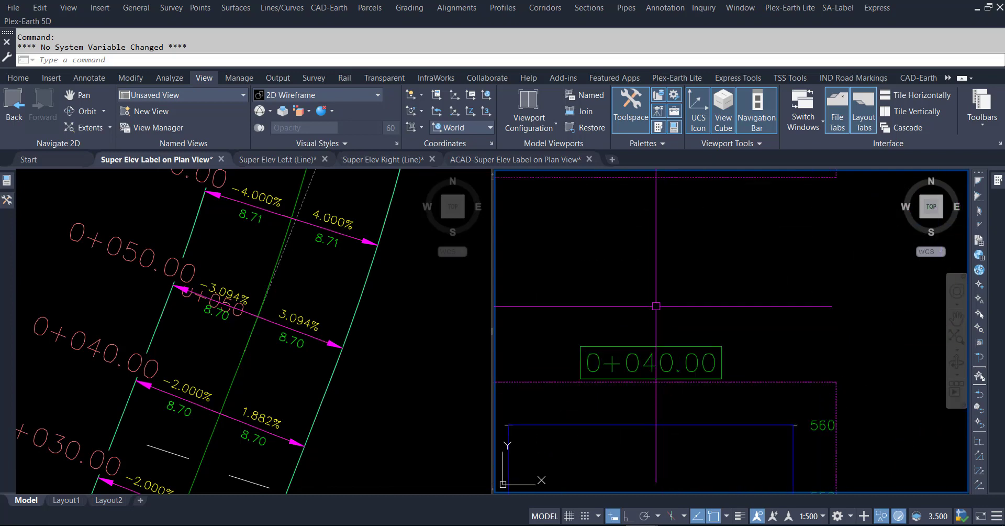
{"action": "scroll", "coordinate": [656, 305], "scroll_direction": "down", "scroll_amount": 5}
{"action": "scroll", "coordinate": [654, 335], "scroll_direction": "up", "scroll_amount": 3}
{"action": "scroll", "coordinate": [652, 356], "scroll_direction": "up", "scroll_amount": 1}
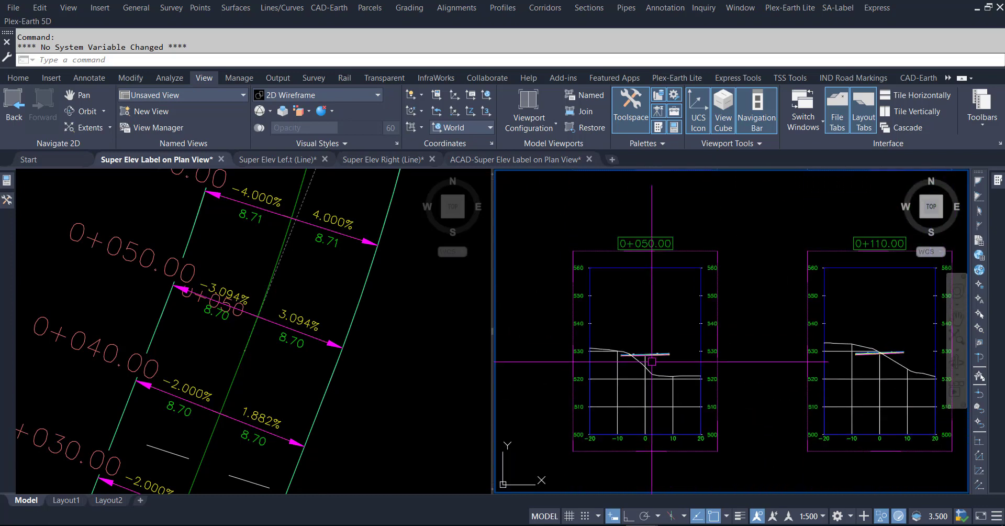
{"action": "scroll", "coordinate": [652, 361], "scroll_direction": "up", "scroll_amount": 3}
{"action": "scroll", "coordinate": [652, 361], "scroll_direction": "up", "scroll_amount": 5}
{"action": "mouse_move", "coordinate": [714, 247]}
{"action": "middle_mouse_down"}
{"action": "mouse_move", "coordinate": [774, 325]}
{"action": "mouse_move", "coordinate": [743, 230]}
{"action": "middle_mouse_up"}
{"action": "scroll", "coordinate": [623, 314], "scroll_direction": "up", "scroll_amount": 3}
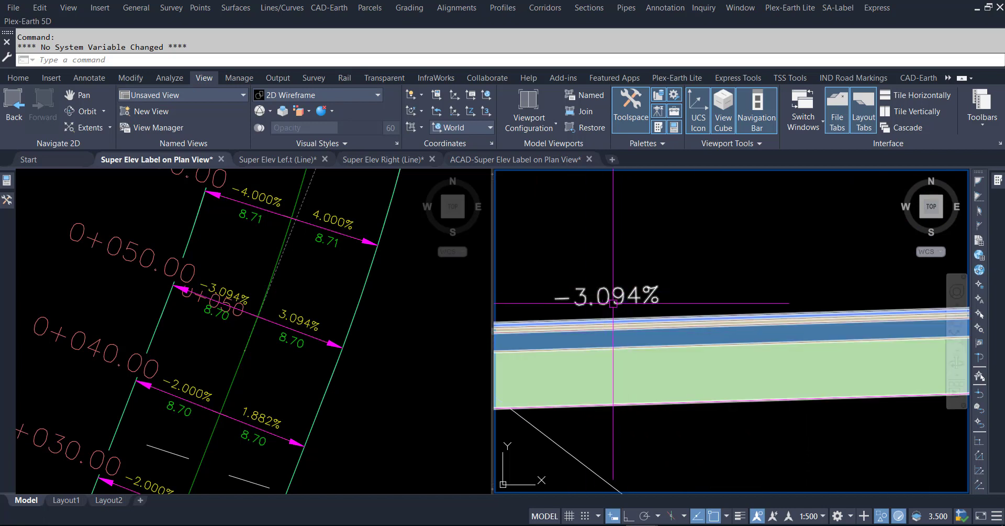
{"action": "left_click", "coordinate": [262, 303]}
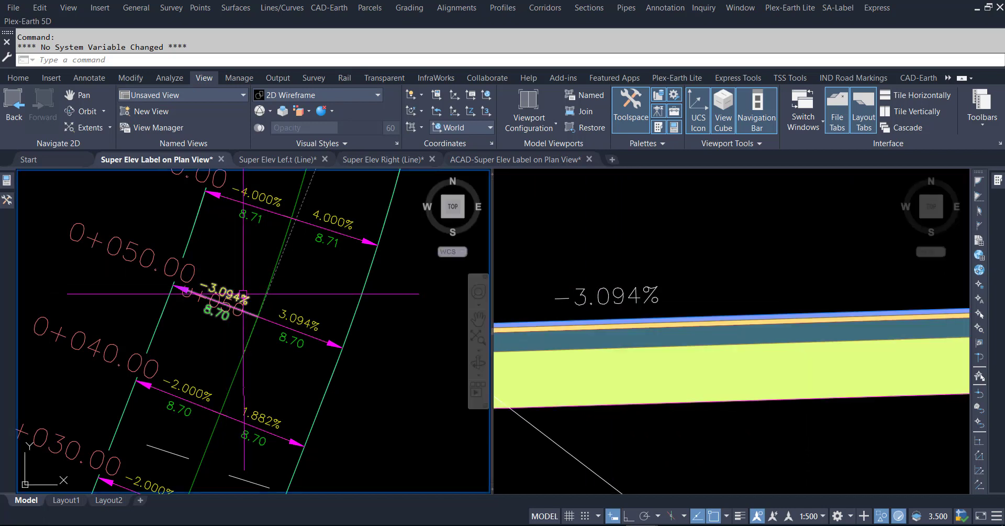
{"action": "left_click", "coordinate": [673, 264]}
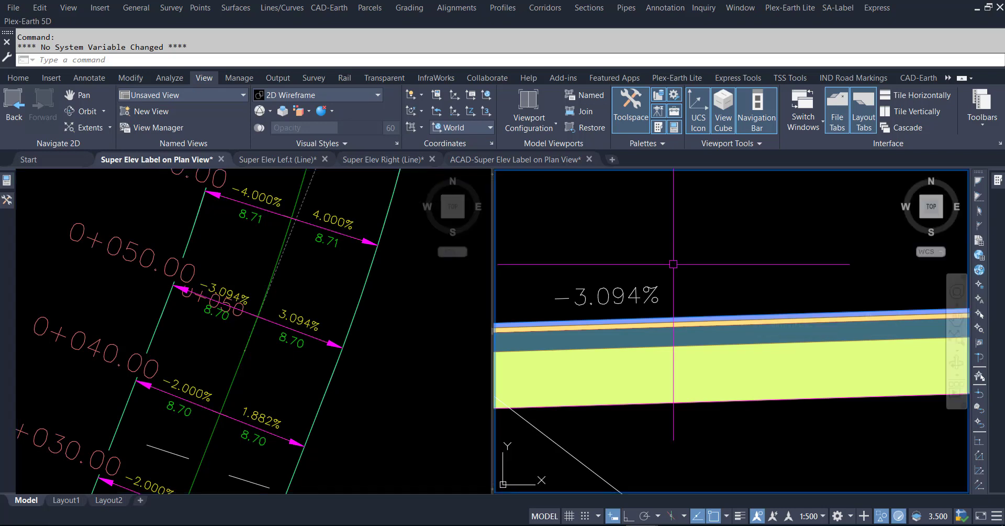
{"action": "scroll", "coordinate": [601, 224], "scroll_direction": "down", "scroll_amount": 3}
{"action": "middle_click_drag", "start_coordinate": [718, 341], "coordinate": [718, 455]}
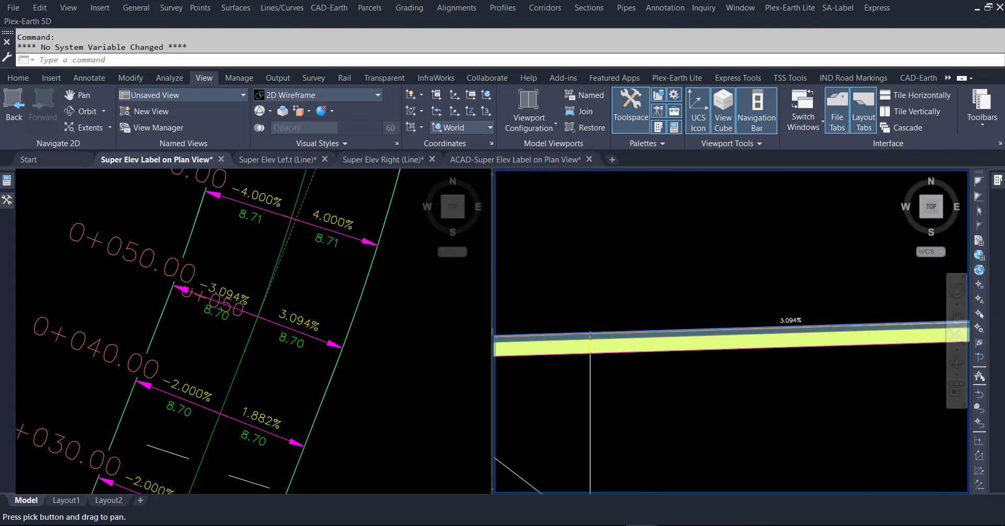
{"action": "scroll", "coordinate": [806, 314], "scroll_direction": "up", "scroll_amount": 5}
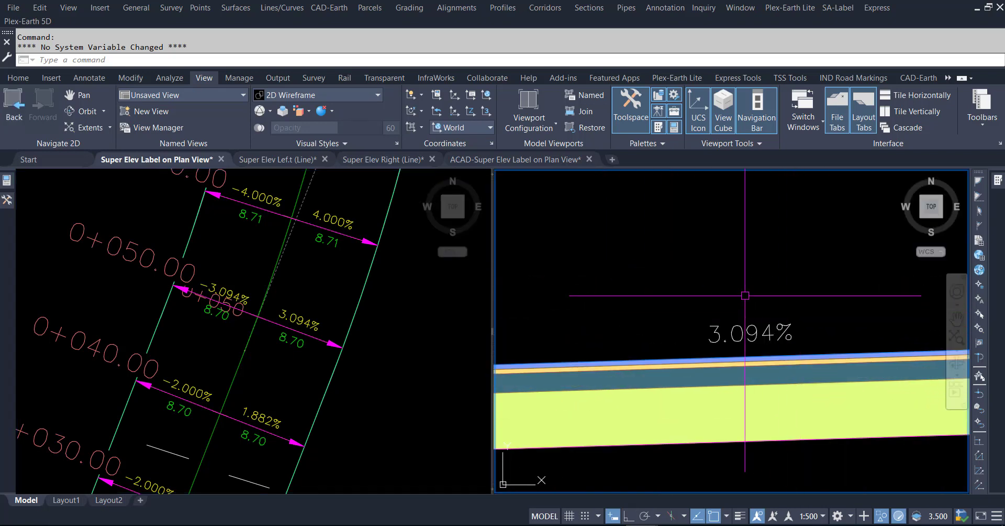
{"action": "left_click", "coordinate": [424, 337]}
Pan the plan view to stations 0+010–0+030
{"action": "scroll", "coordinate": [332, 219], "scroll_direction": "down", "scroll_amount": 5}
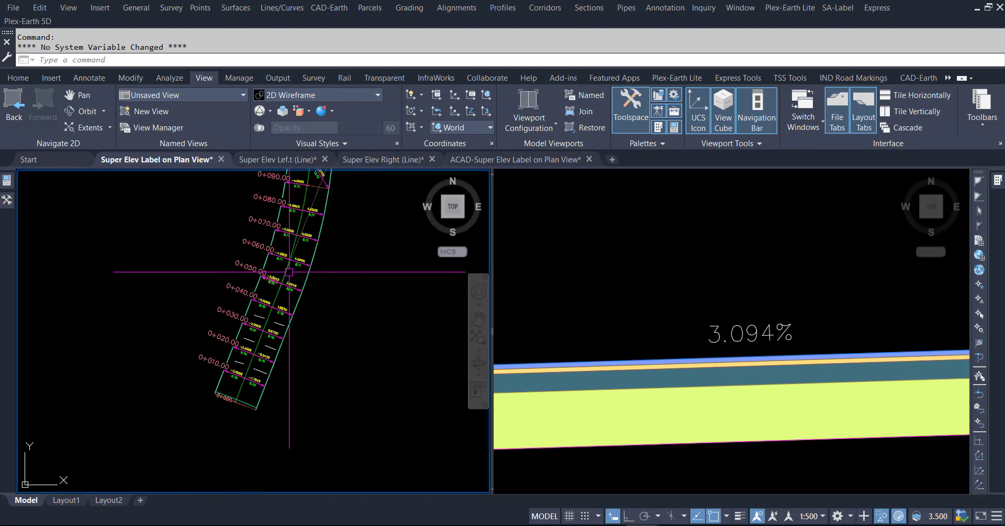
{"action": "scroll", "coordinate": [331, 366], "scroll_direction": "up", "scroll_amount": 5}
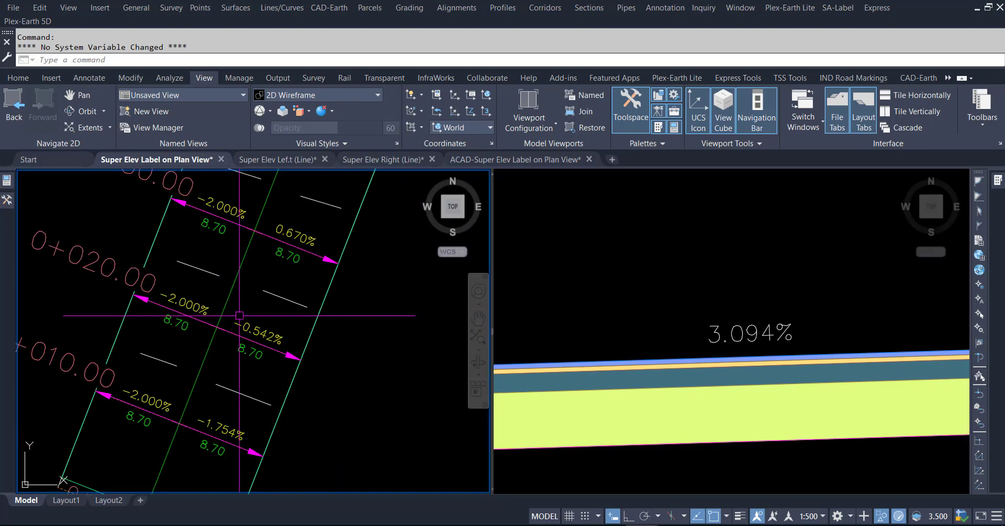
{"action": "middle_click_drag", "start_coordinate": [248, 296], "coordinate": [285, 325]}
Zoom the section view onto the 0+030 slab showing its −2.000% and −0.542% slopes
{"action": "left_click", "coordinate": [740, 363]}
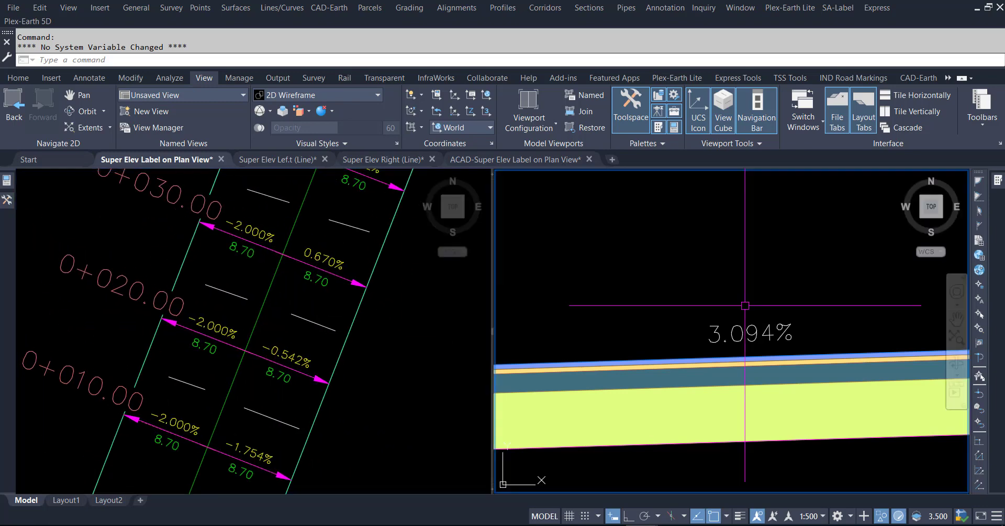
{"action": "scroll", "coordinate": [718, 398], "scroll_direction": "down", "scroll_amount": 5}
{"action": "scroll", "coordinate": [710, 405], "scroll_direction": "down", "scroll_amount": 3}
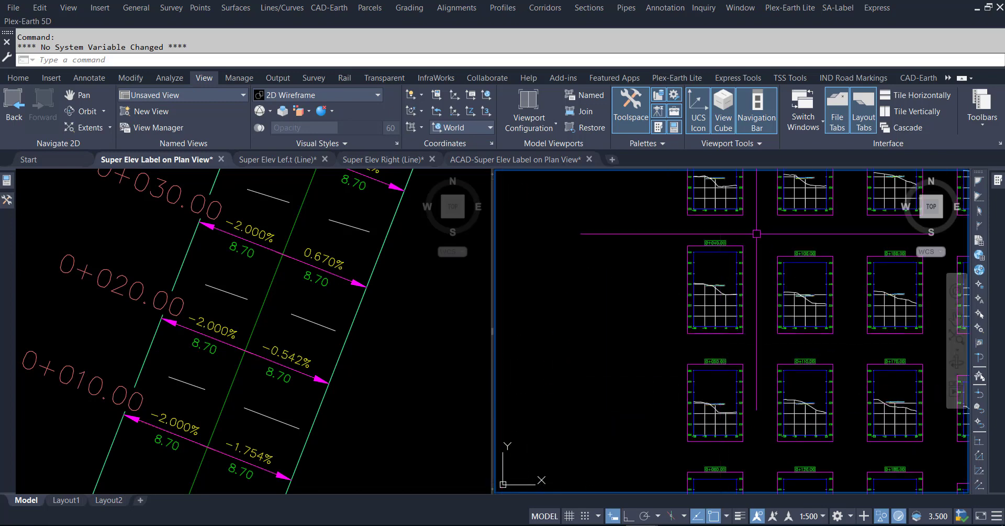
{"action": "middle_click_drag", "start_coordinate": [740, 353], "coordinate": [704, 309]}
{"action": "scroll", "coordinate": [704, 309], "scroll_direction": "up", "scroll_amount": 3}
{"action": "scroll", "coordinate": [718, 367], "scroll_direction": "up", "scroll_amount": 3}
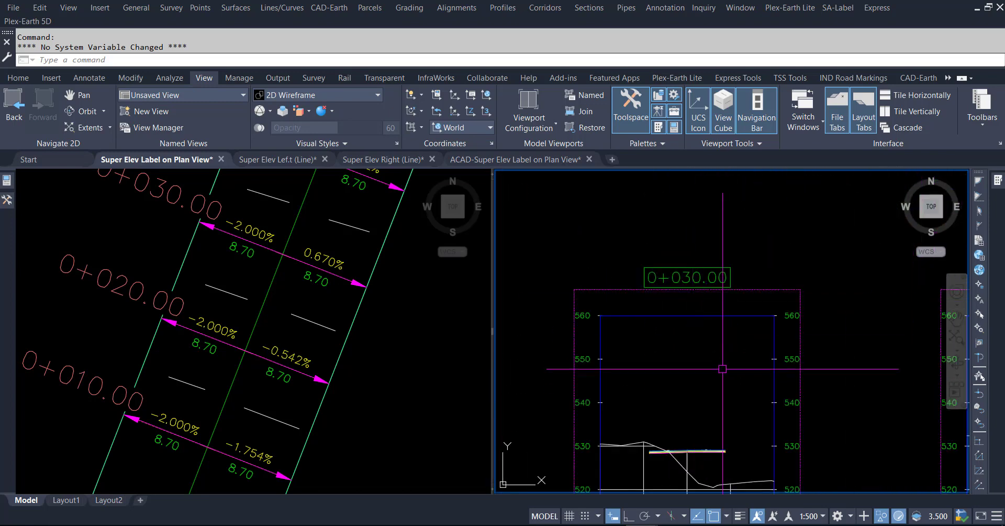
{"action": "scroll", "coordinate": [731, 451], "scroll_direction": "up", "scroll_amount": 2}
{"action": "scroll", "coordinate": [680, 240], "scroll_direction": "up", "scroll_amount": 3}
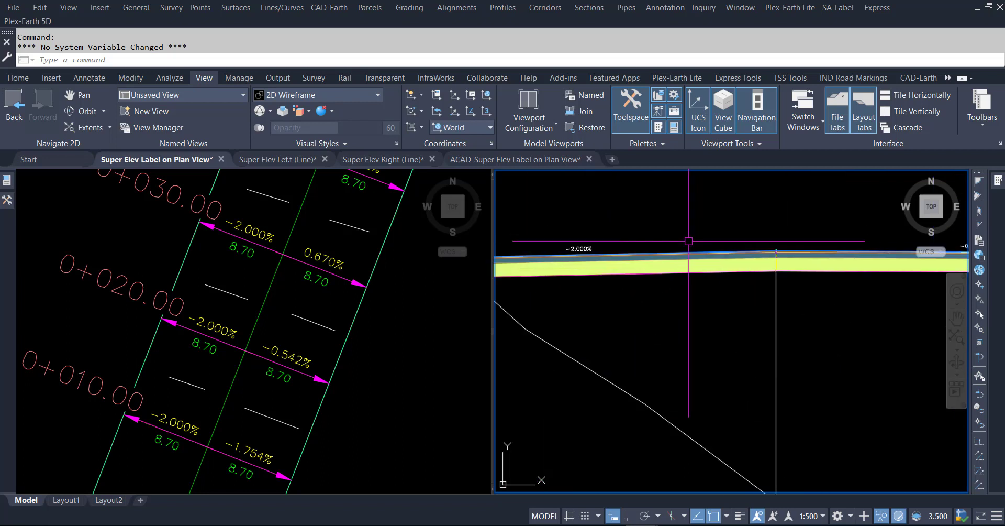
{"action": "scroll", "coordinate": [650, 293], "scroll_direction": "up", "scroll_amount": 2}
{"action": "scroll", "coordinate": [619, 326], "scroll_direction": "up", "scroll_amount": 2}
{"action": "scroll", "coordinate": [619, 326], "scroll_direction": "down", "scroll_amount": 3}
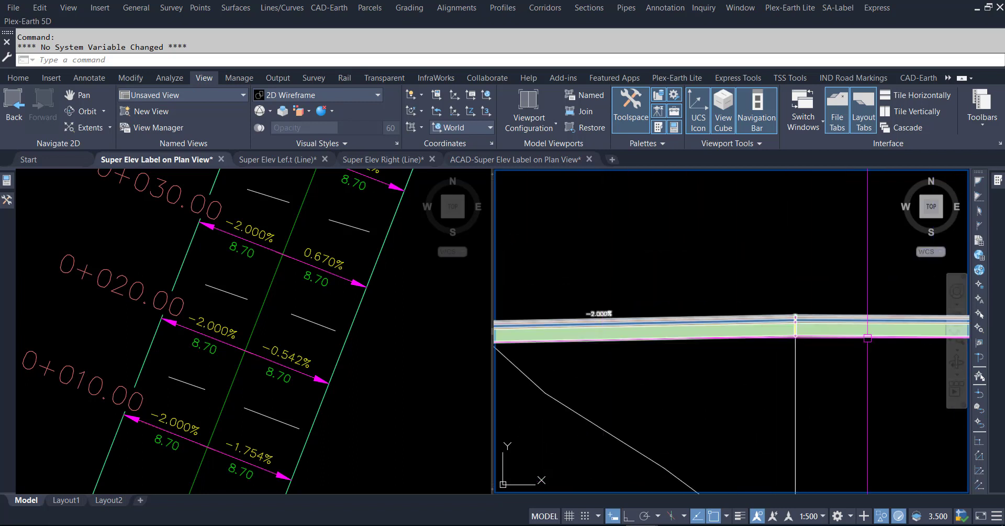
{"action": "scroll", "coordinate": [733, 262], "scroll_direction": "up", "scroll_amount": 2}
{"action": "scroll", "coordinate": [735, 310], "scroll_direction": "up", "scroll_amount": 2}
{"action": "scroll", "coordinate": [736, 310], "scroll_direction": "up", "scroll_amount": 1}
{"action": "scroll", "coordinate": [723, 272], "scroll_direction": "up", "scroll_amount": 1}
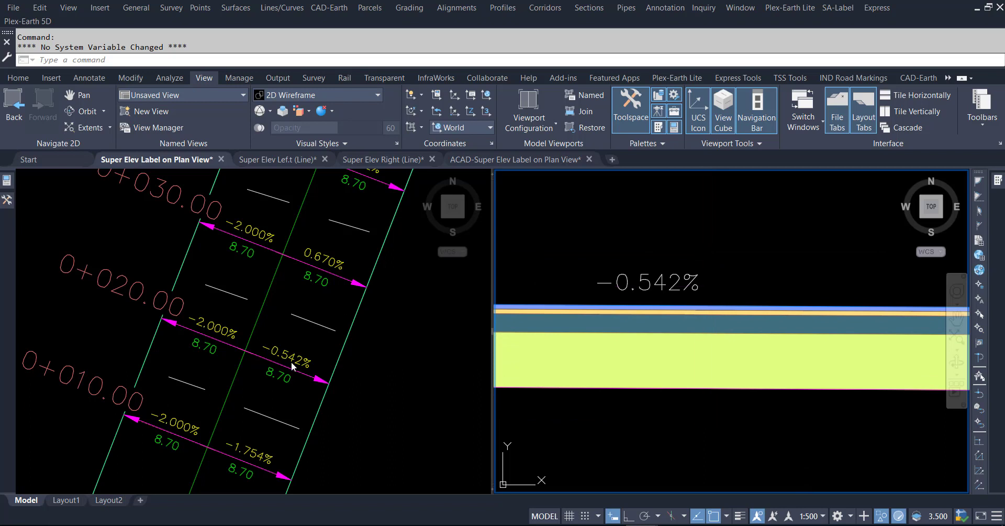
{"action": "left_click", "coordinate": [391, 375]}
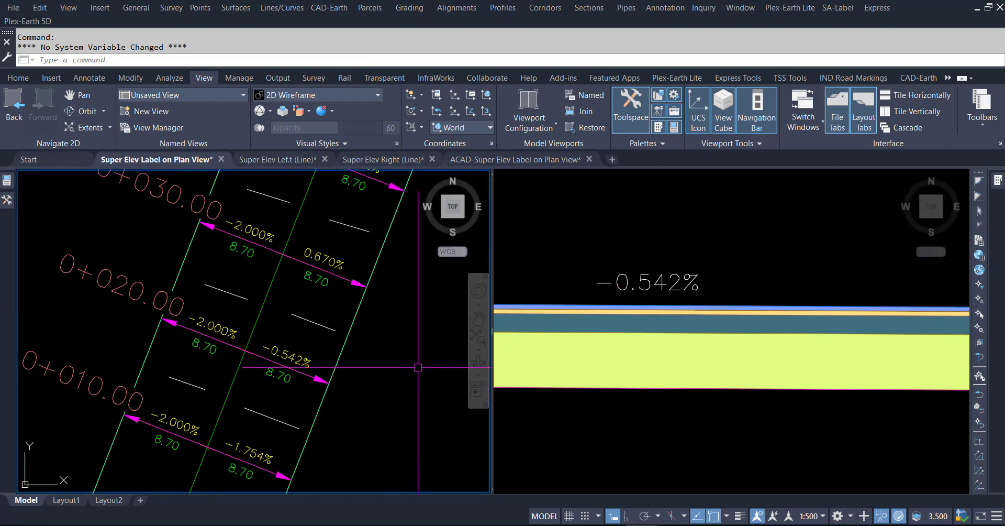
Pan the plan view along the alignment to center stations 0+170–0+190
{"action": "scroll", "coordinate": [242, 325], "scroll_direction": "down", "scroll_amount": 4}
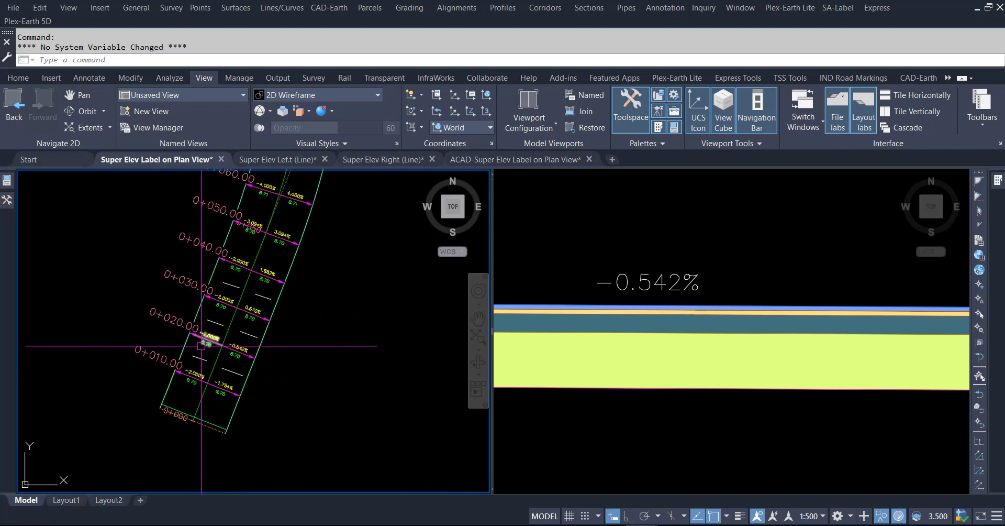
{"action": "mouse_move", "coordinate": [348, 276]}
{"action": "middle_mouse_down"}
{"action": "mouse_move", "coordinate": [320, 384]}
{"action": "mouse_move", "coordinate": [308, 311]}
{"action": "mouse_move", "coordinate": [327, 434]}
{"action": "middle_mouse_up"}
{"action": "middle_click_drag", "start_coordinate": [344, 280], "coordinate": [377, 432]}
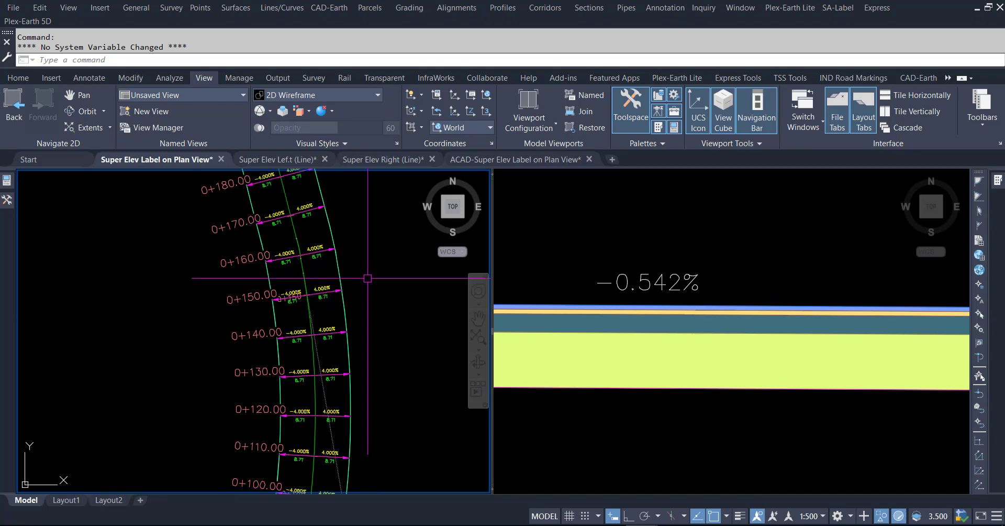
{"action": "middle_click_drag", "start_coordinate": [368, 291], "coordinate": [398, 411]}
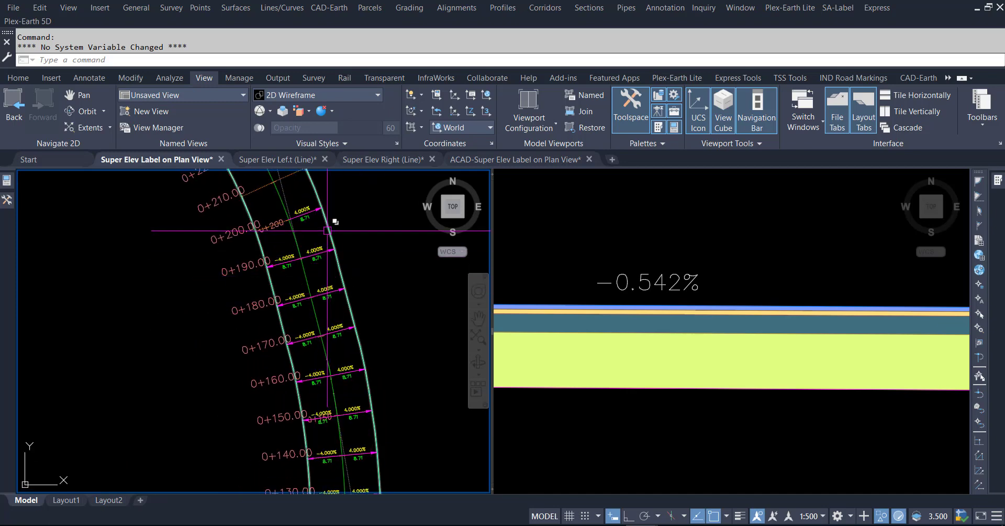
{"action": "scroll", "coordinate": [330, 220], "scroll_direction": "up", "scroll_amount": 3}
{"action": "scroll", "coordinate": [332, 265], "scroll_direction": "down", "scroll_amount": 1}
{"action": "middle_click_drag", "start_coordinate": [250, 388], "coordinate": [281, 291]}
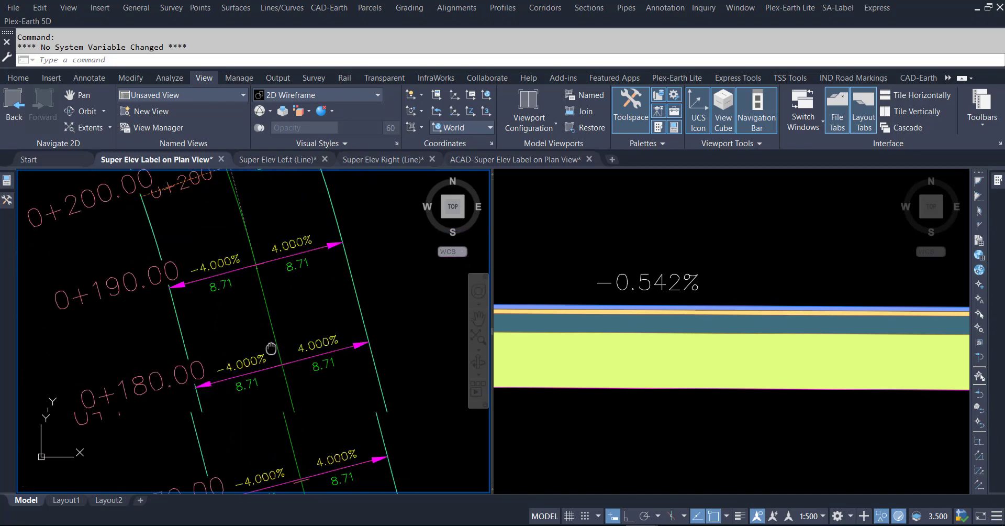
{"action": "scroll", "coordinate": [675, 252], "scroll_direction": "down", "scroll_amount": 5}
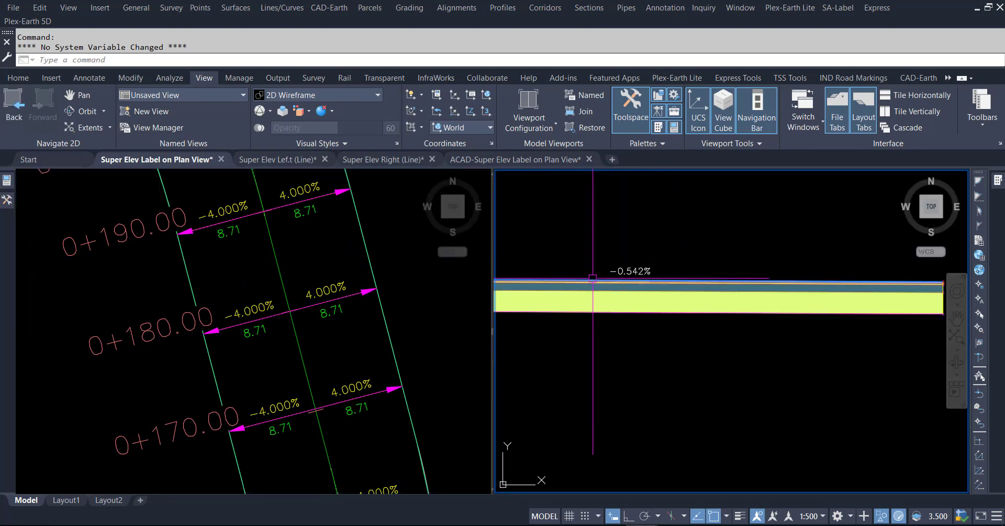
{"action": "scroll", "coordinate": [806, 314], "scroll_direction": "down", "scroll_amount": 5}
{"action": "scroll", "coordinate": [806, 314], "scroll_direction": "up", "scroll_amount": 4}
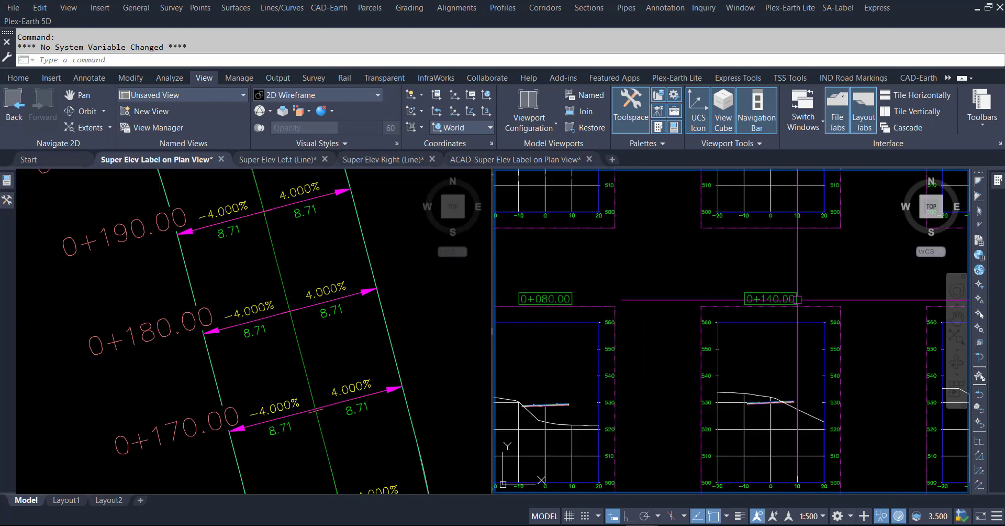
Zoom the section view into the 0+180.00 slab showing −4.000% and 4.000% slopes
{"action": "middle_click_drag", "start_coordinate": [630, 275], "coordinate": [640, 371]}
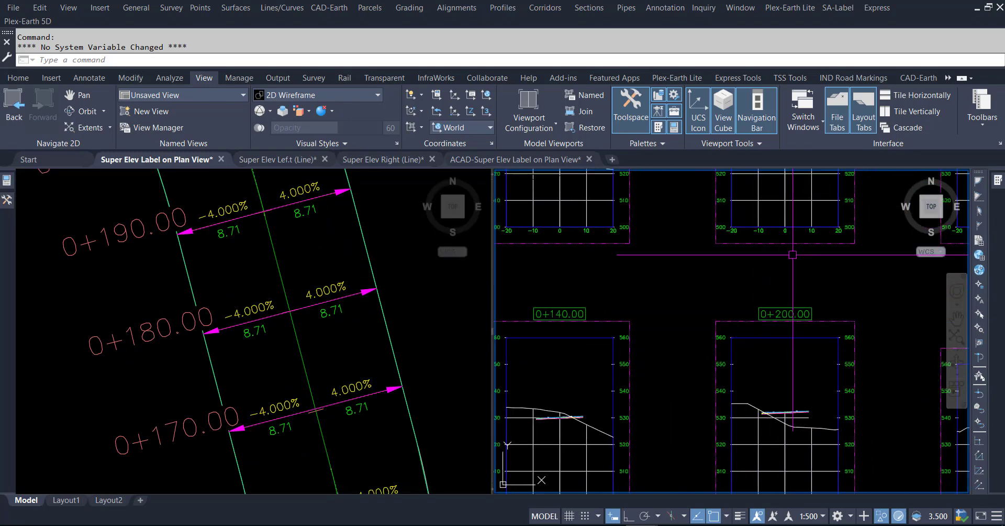
{"action": "scroll", "coordinate": [778, 324], "scroll_direction": "down", "scroll_amount": 2}
{"action": "scroll", "coordinate": [756, 298], "scroll_direction": "down", "scroll_amount": 4}
{"action": "scroll", "coordinate": [744, 398], "scroll_direction": "down", "scroll_amount": 2}
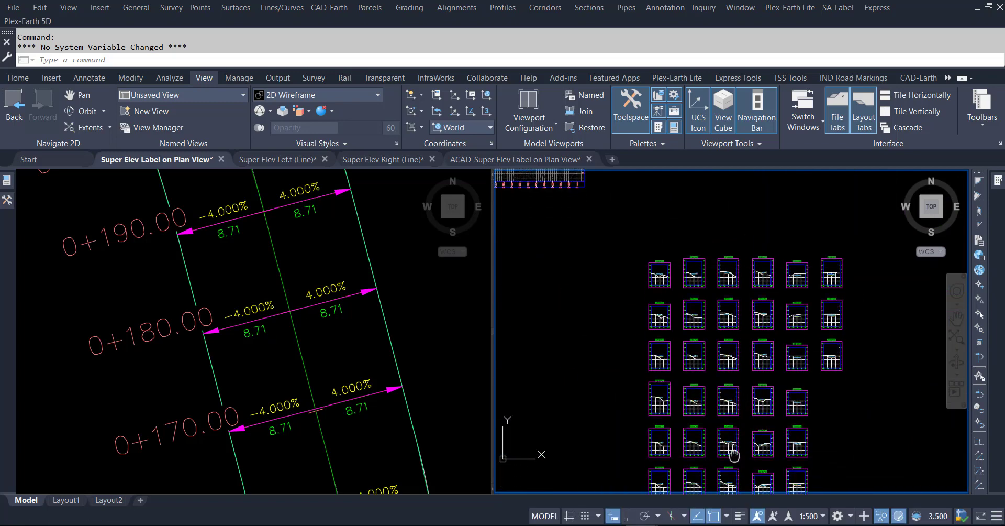
{"action": "middle_click_drag", "start_coordinate": [733, 449], "coordinate": [722, 418]}
{"action": "scroll", "coordinate": [661, 345], "scroll_direction": "up", "scroll_amount": 8}
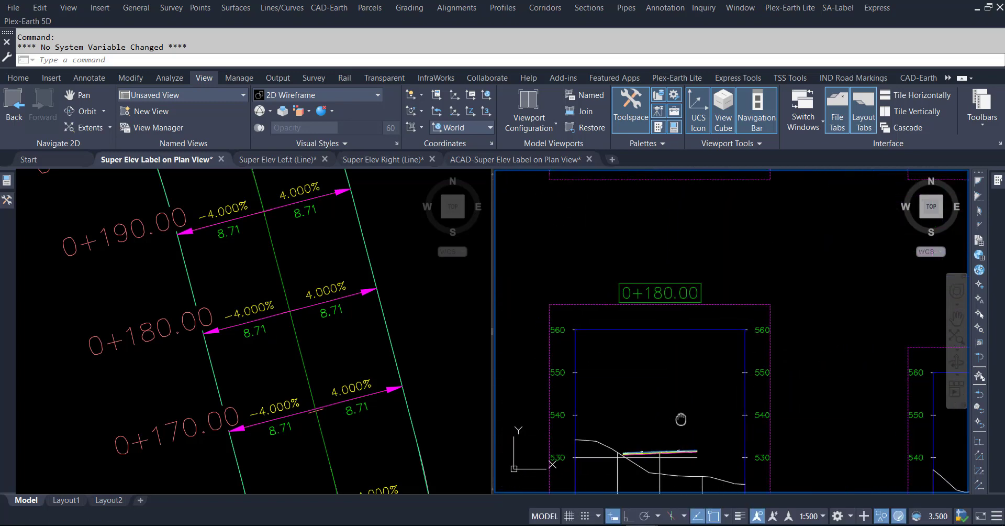
{"action": "scroll", "coordinate": [661, 345], "scroll_direction": "down", "scroll_amount": 2}
{"action": "scroll", "coordinate": [533, 342], "scroll_direction": "up", "scroll_amount": 6}
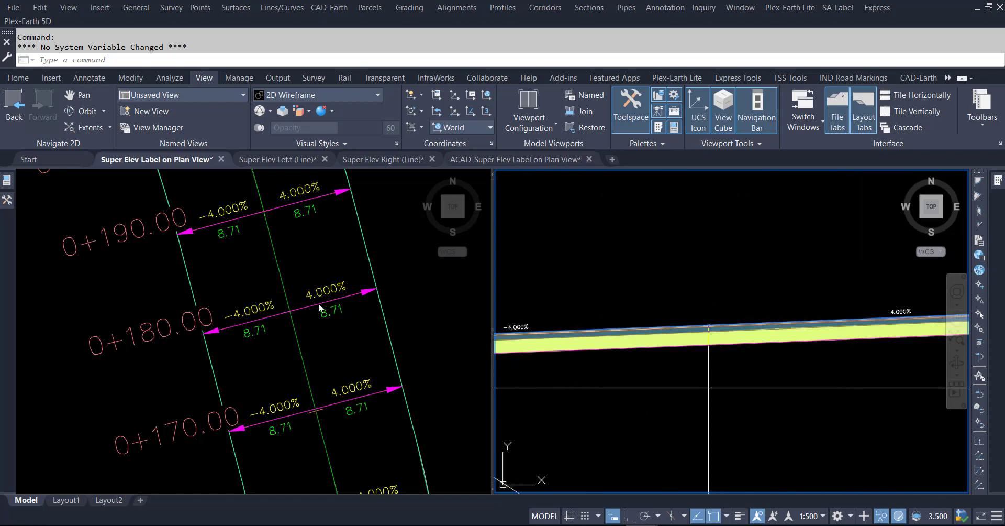
{"action": "left_click", "coordinate": [428, 309]}
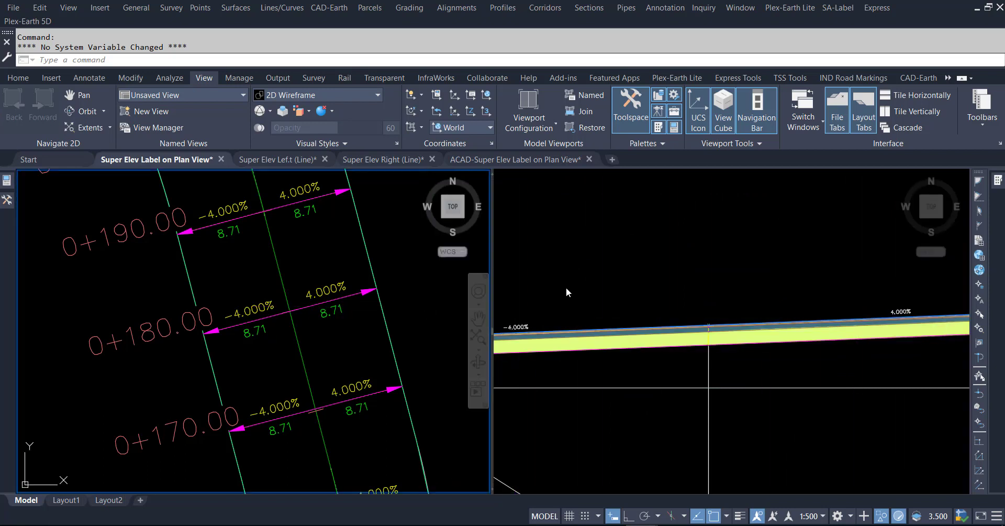